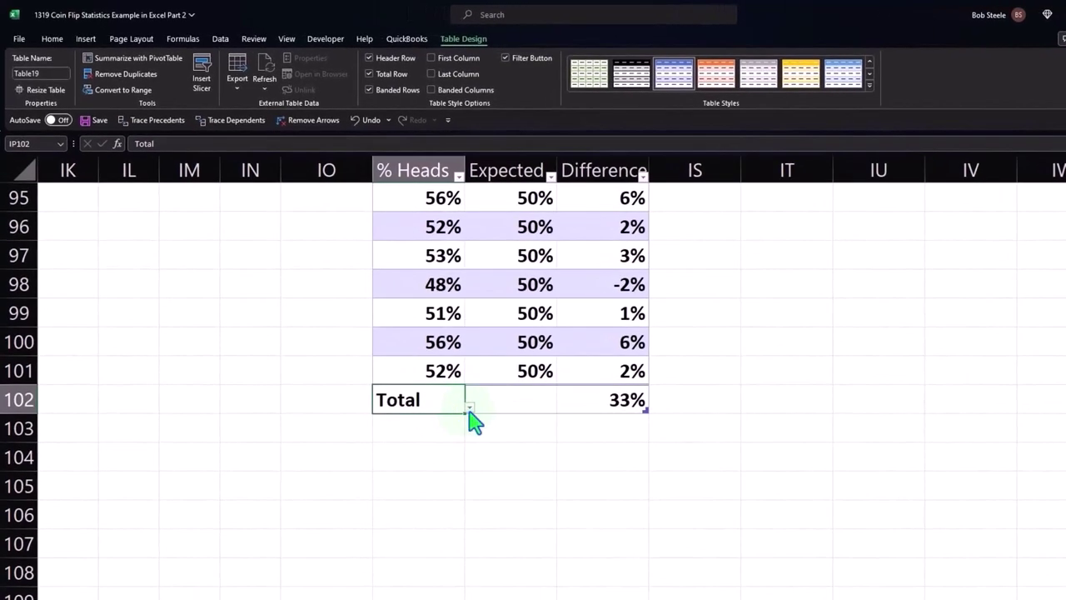
Set the % Heads total row to Average of the test percentages.
{"action": "left_click", "coordinate": [469, 407]}
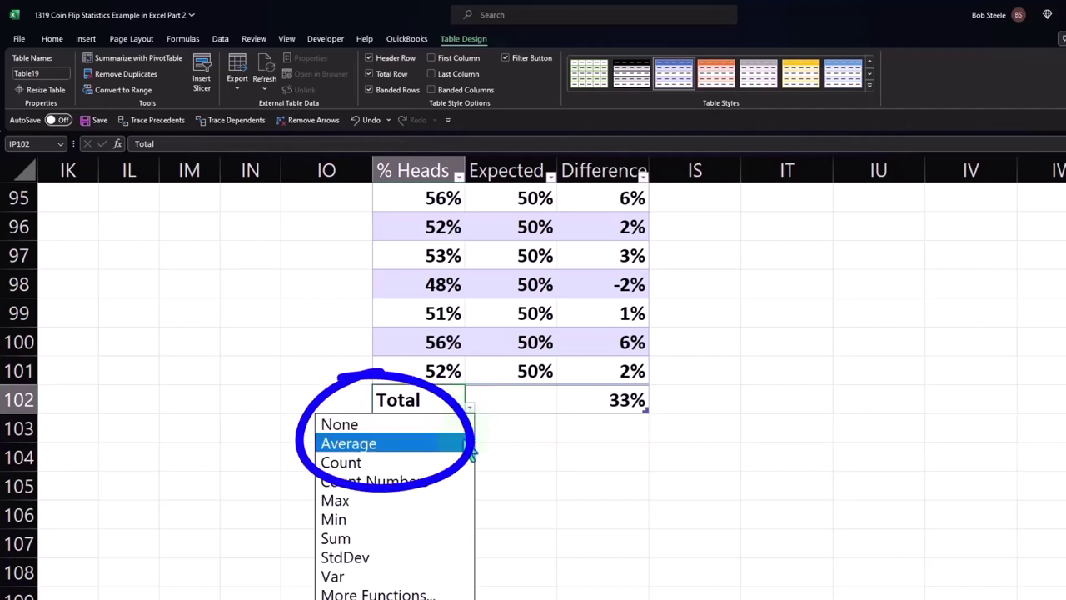
{"action": "left_click", "coordinate": [391, 443]}
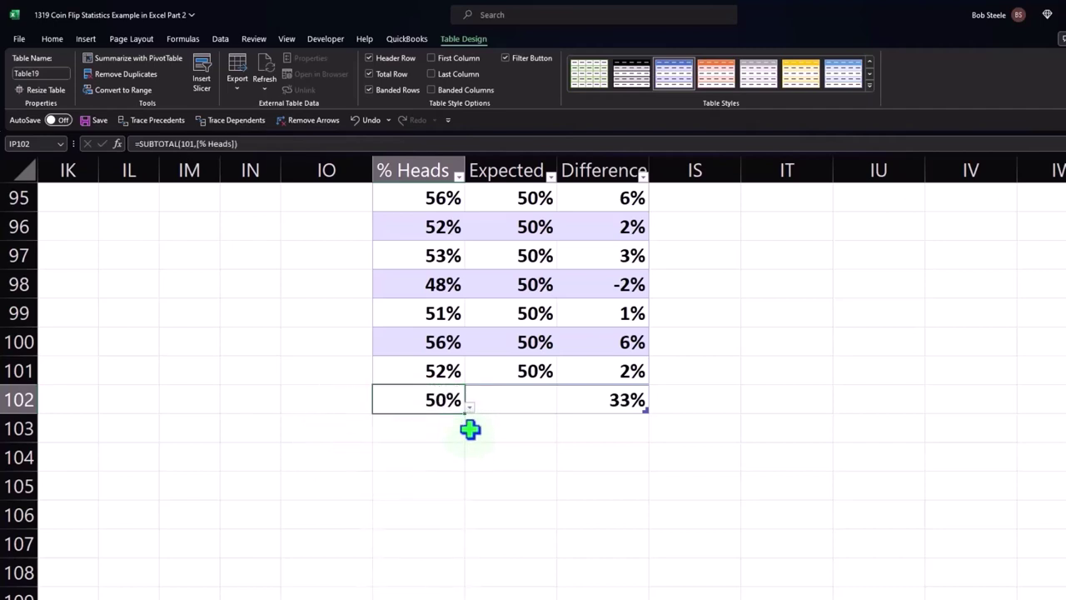
{"action": "left_click", "coordinate": [470, 407]}
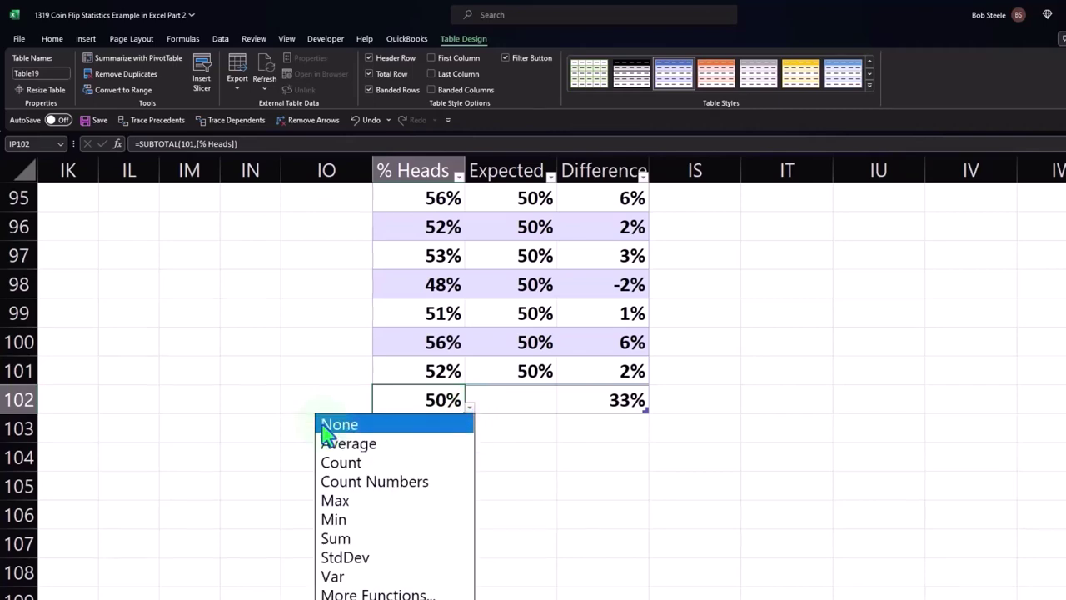
{"action": "key", "text": "Escape"}
{"action": "double_click", "coordinate": [387, 402]}
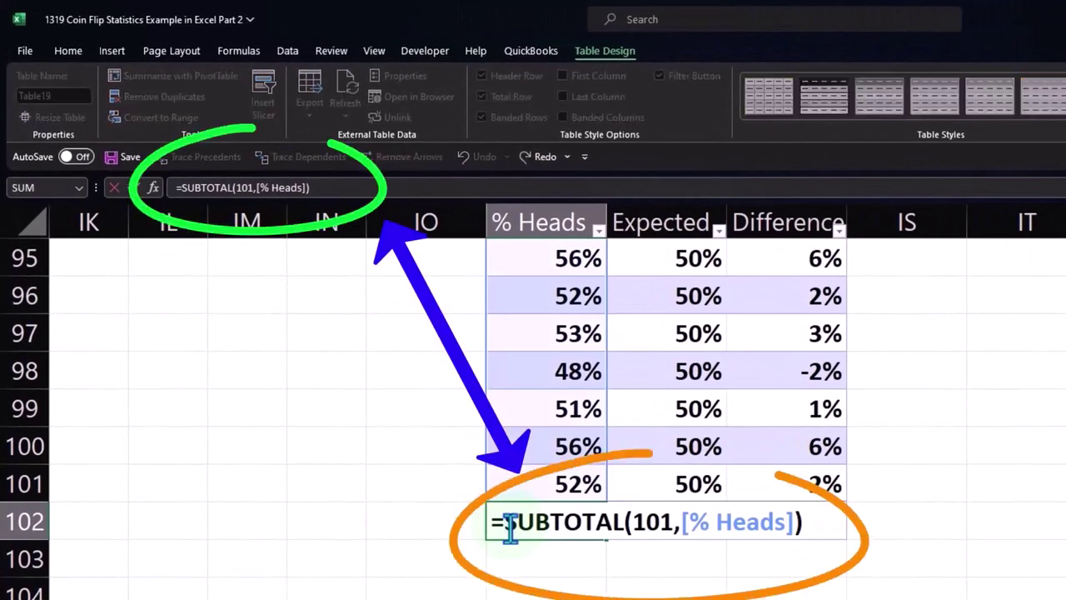
{"action": "key", "text": "Return"}
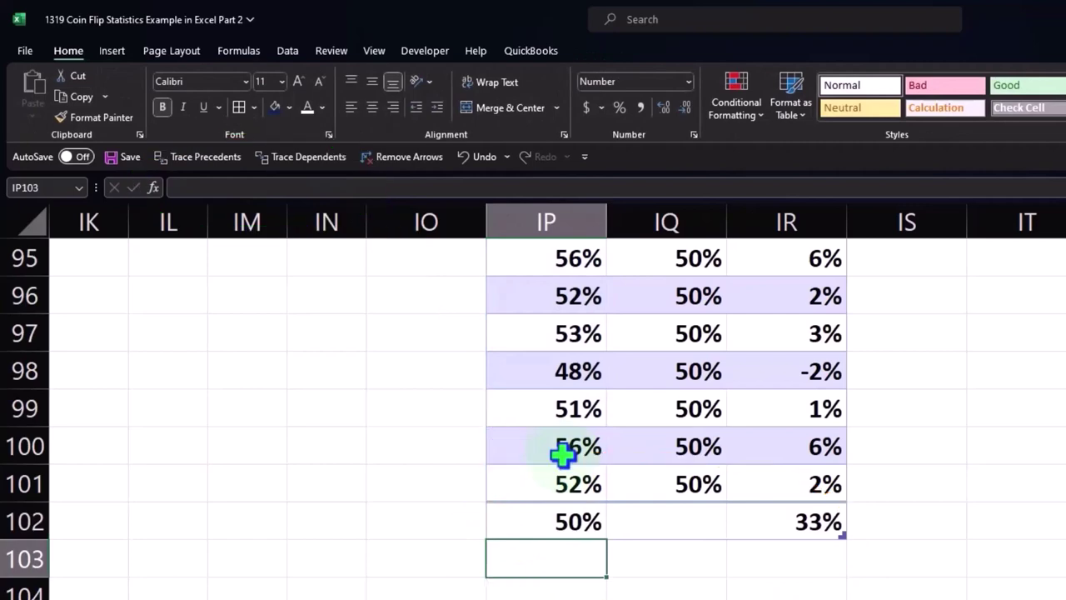
Show the % Heads average as 50.333% with three decimal places.
{"action": "left_click", "coordinate": [563, 504]}
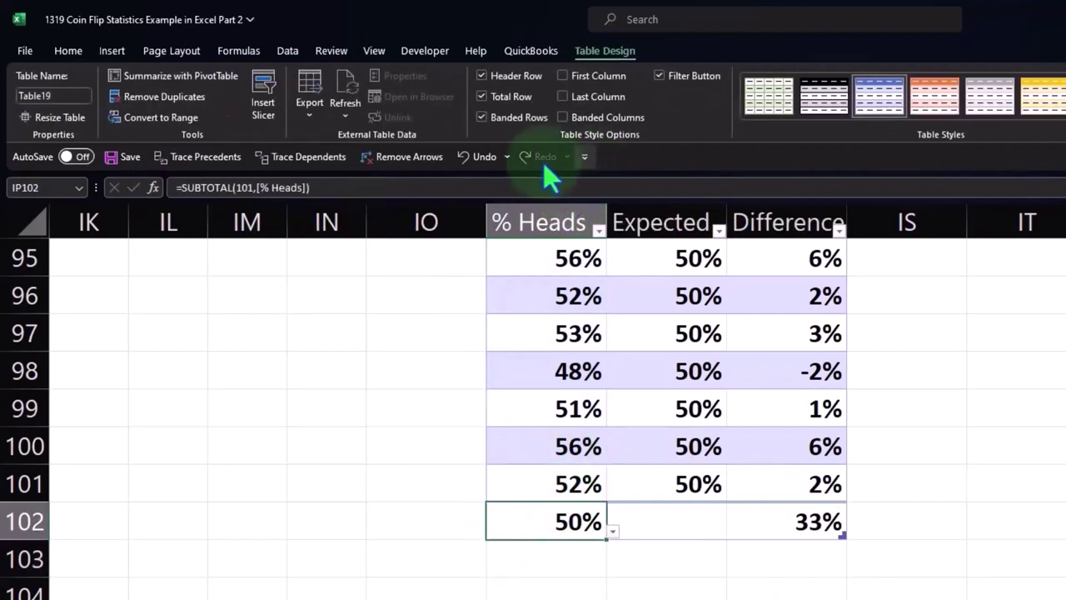
{"action": "left_click", "coordinate": [69, 51]}
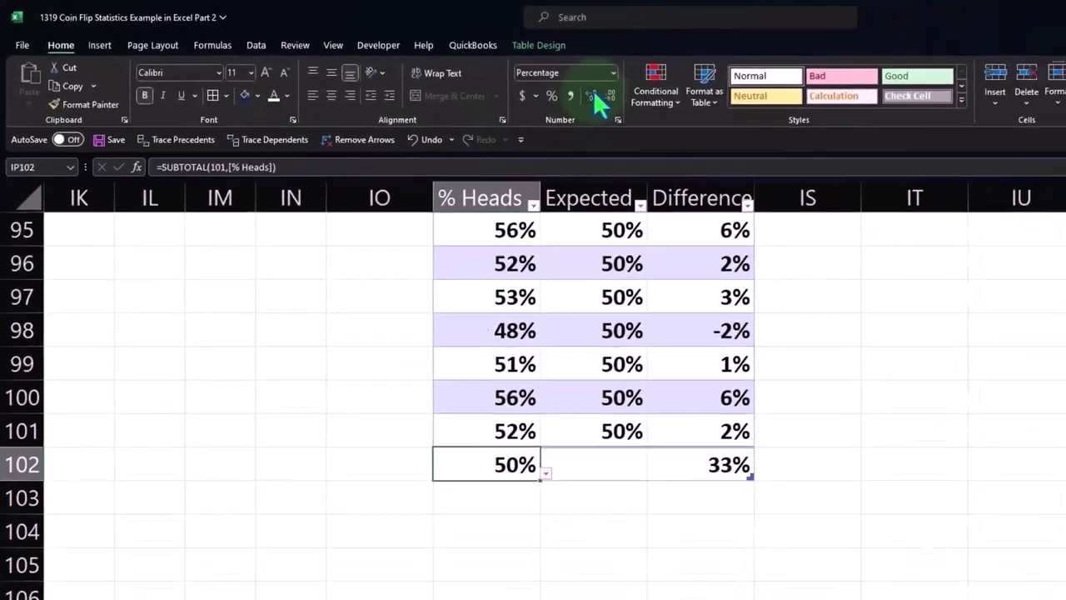
{"action": "left_click", "coordinate": [661, 105]}
{"action": "left_click", "coordinate": [485, 76]}
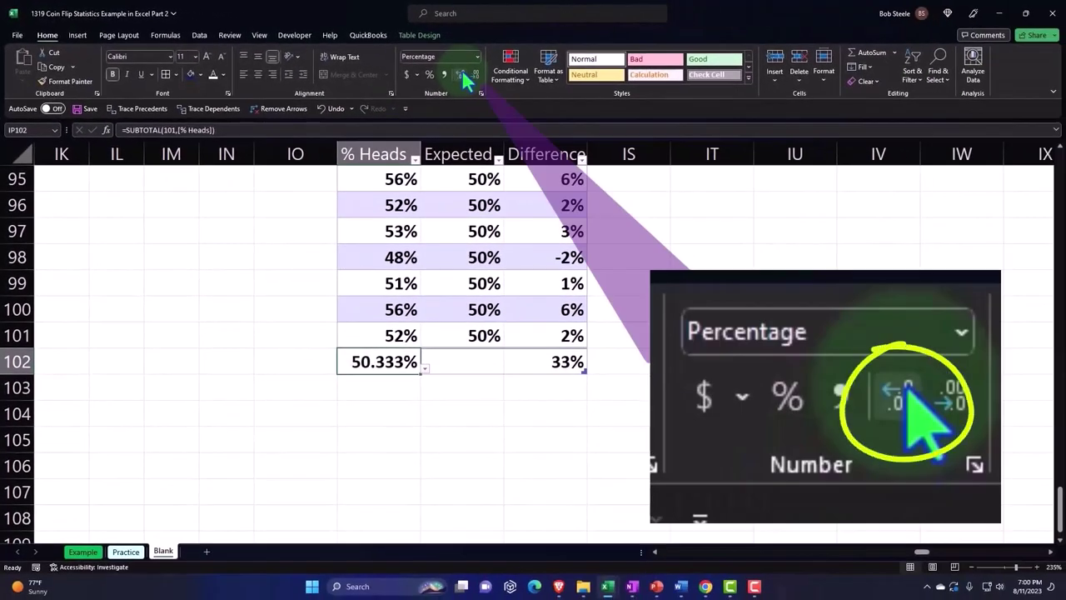
{"action": "left_click", "coordinate": [554, 361]}
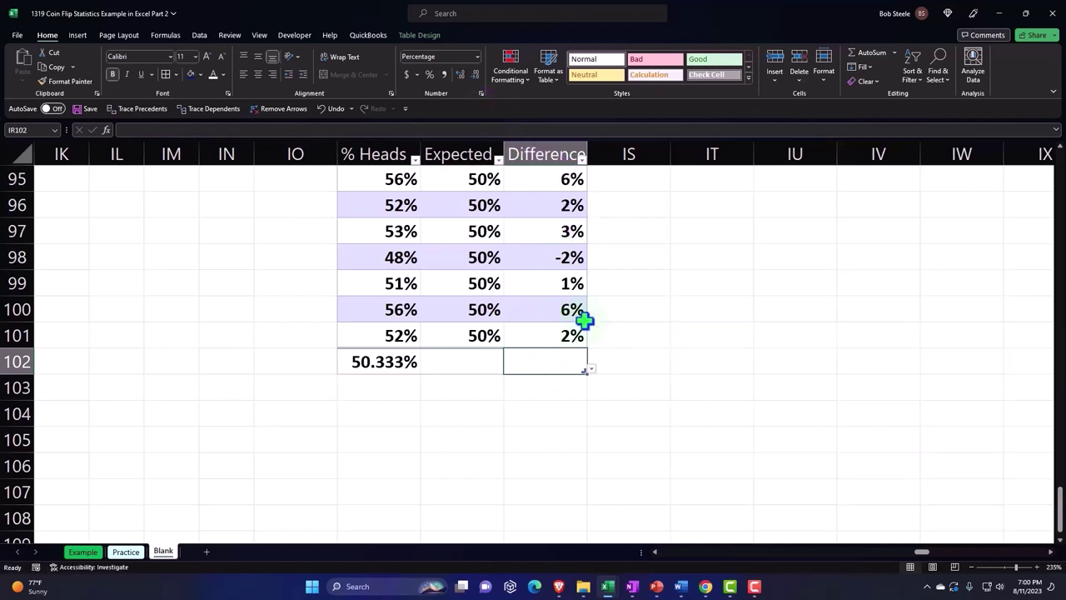
Choose Sum for the Difference total row so it shows 33%.
{"action": "left_click", "coordinate": [587, 370]}
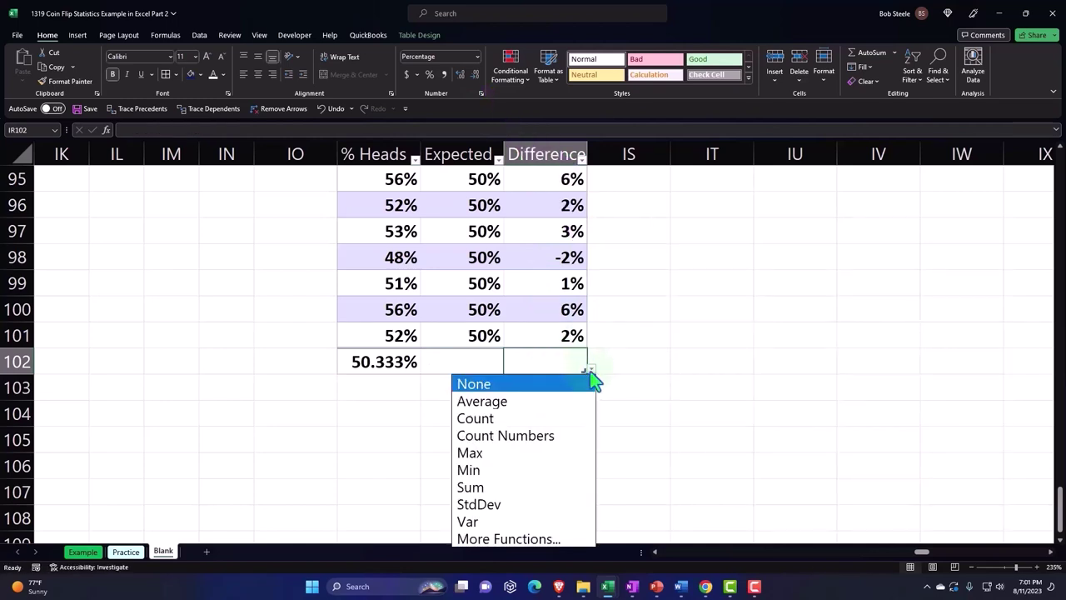
{"action": "left_click", "coordinate": [541, 488]}
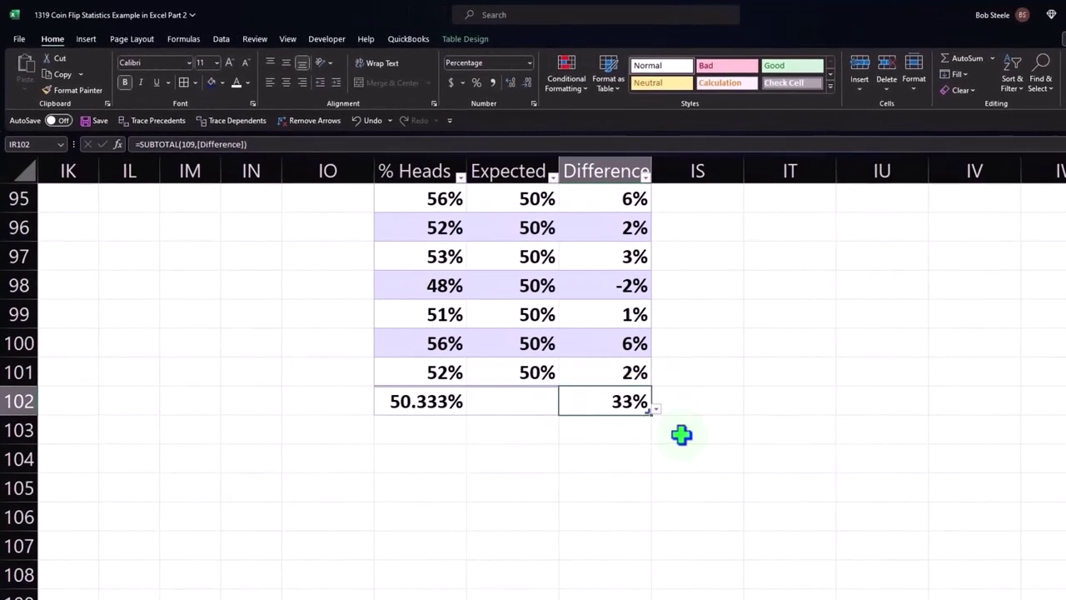
Narrow column IO beside the table to a width of 1.71.
{"action": "scroll", "coordinate": [680, 435], "scroll_direction": "up", "scroll_amount": 20}
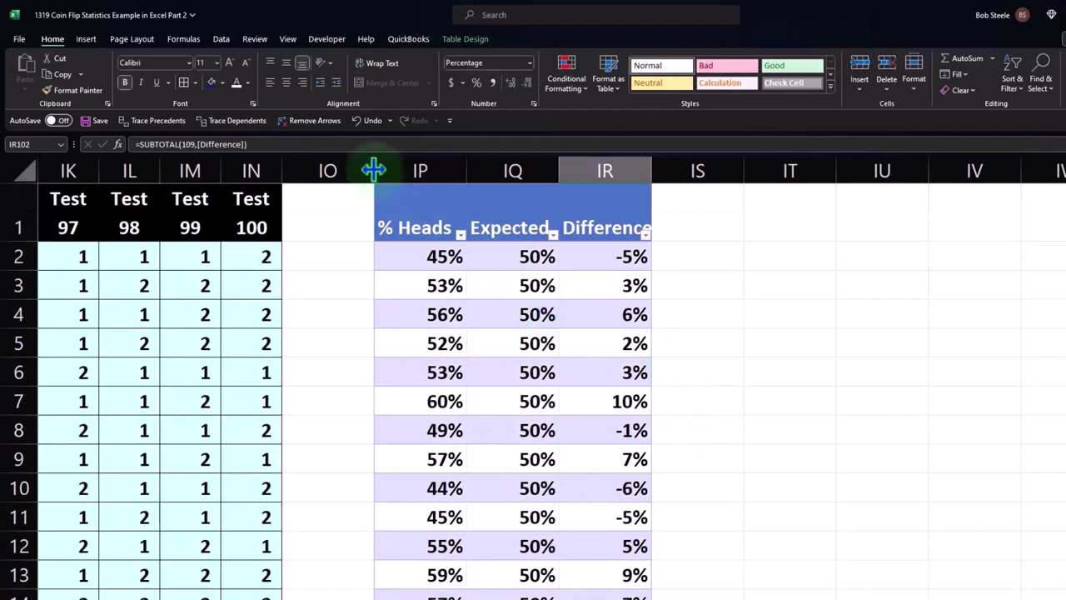
{"action": "left_click_drag", "start_coordinate": [373, 170], "coordinate": [306, 176]}
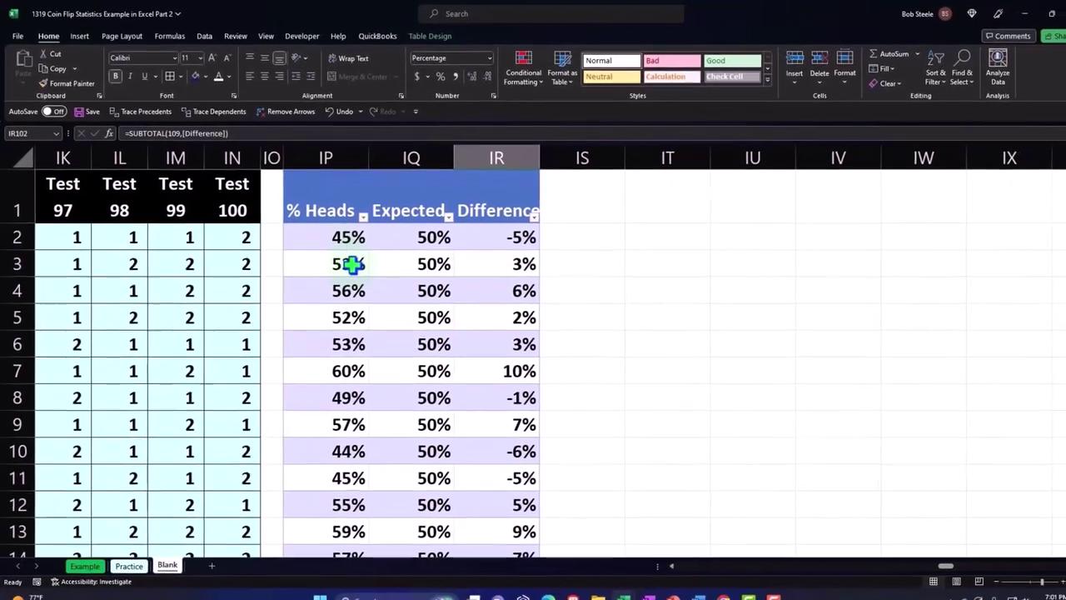
{"action": "left_click", "coordinate": [77, 36]}
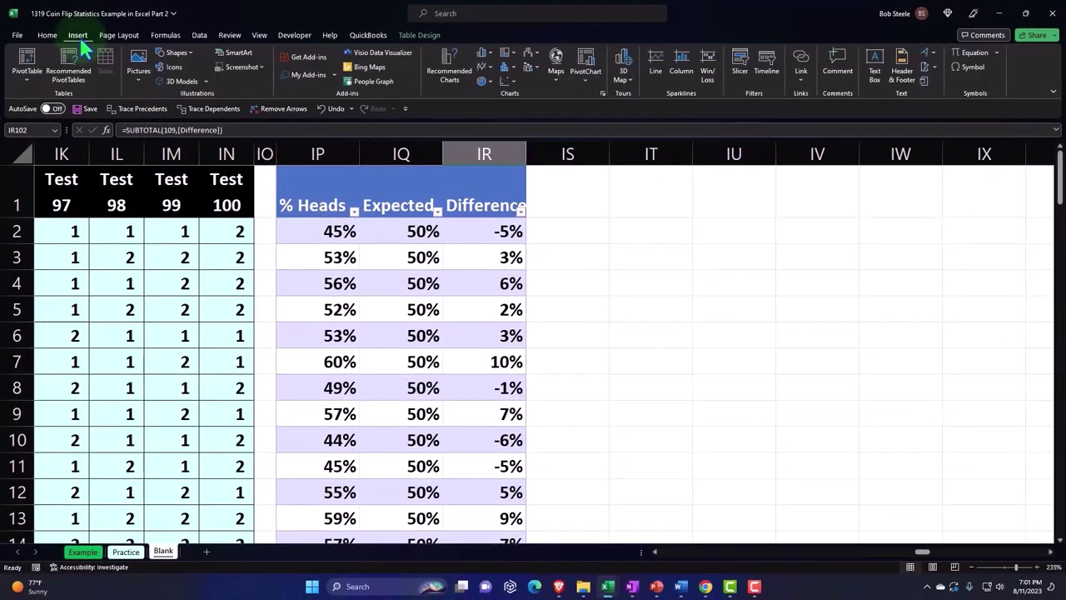
Insert a histogram of the % Heads values, move it right of the table, and remove its title.
{"action": "left_click", "coordinate": [309, 167]}
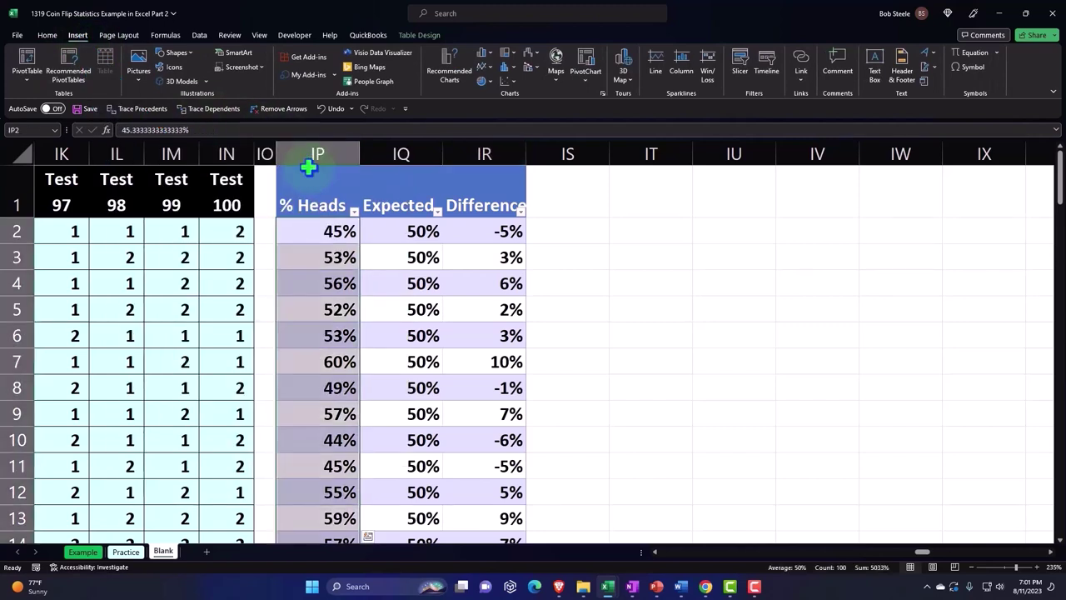
{"action": "left_click", "coordinate": [506, 73]}
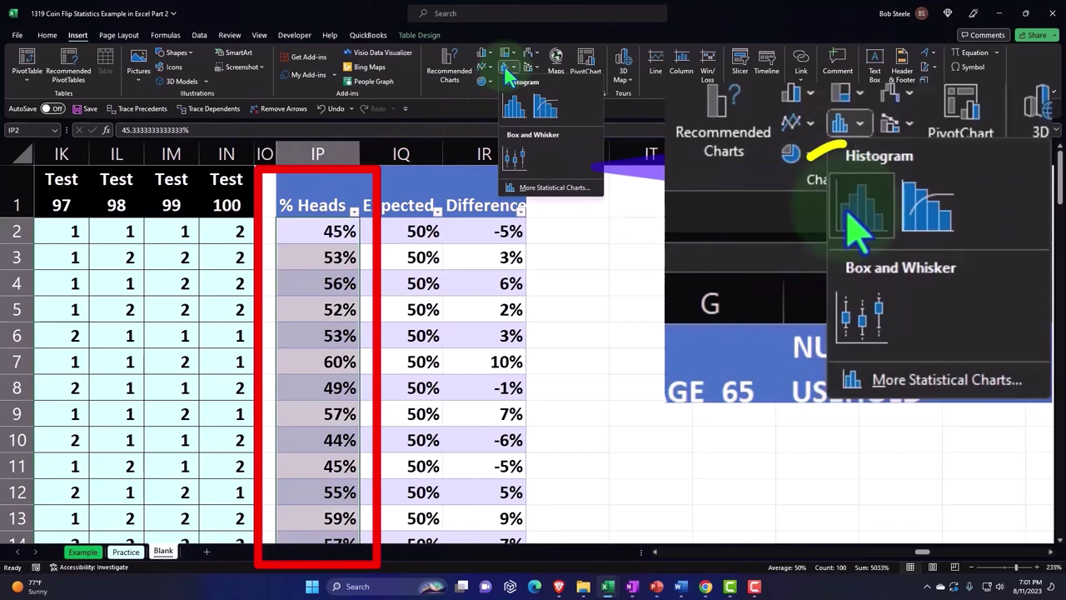
{"action": "left_click", "coordinate": [516, 80]}
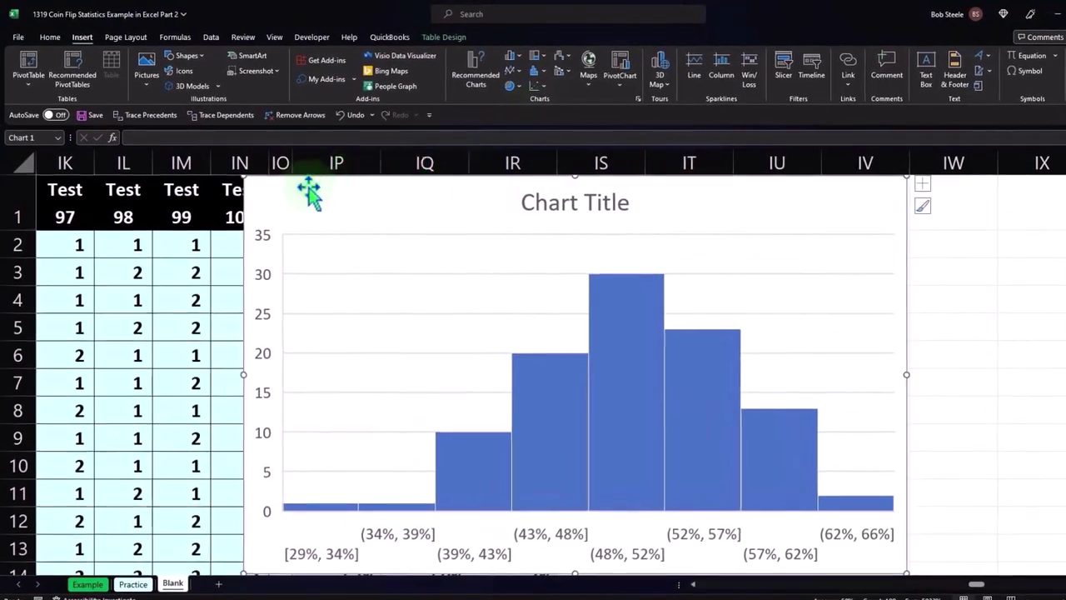
{"action": "left_click_drag", "start_coordinate": [305, 191], "coordinate": [633, 220]}
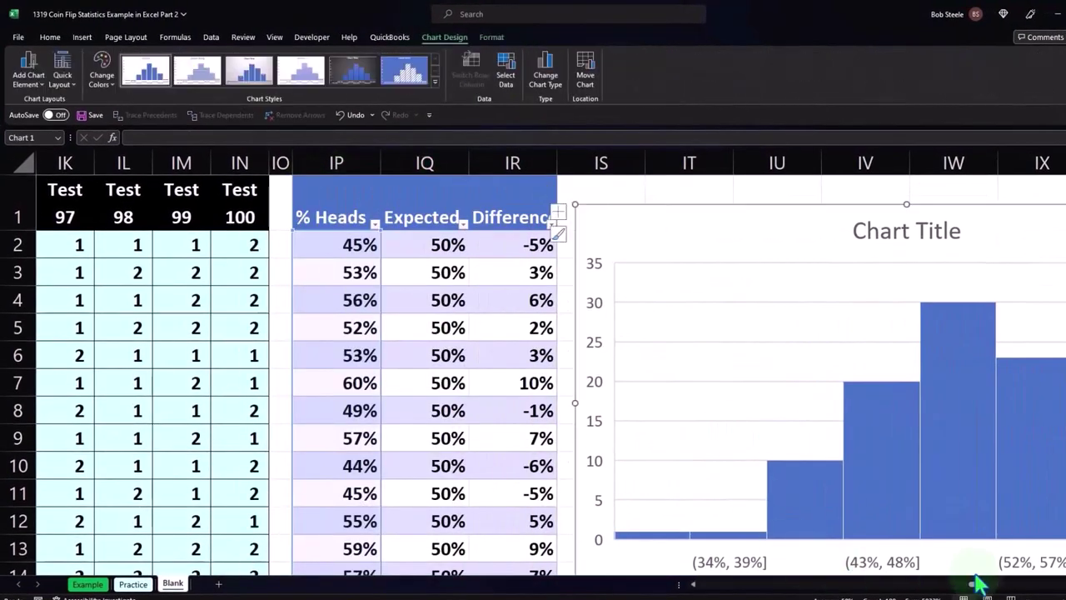
{"action": "mouse_move", "coordinate": [981, 590]}
{"action": "left_mouse_down"}
{"action": "mouse_move", "coordinate": [996, 588]}
{"action": "mouse_move", "coordinate": [982, 588]}
{"action": "left_mouse_up"}
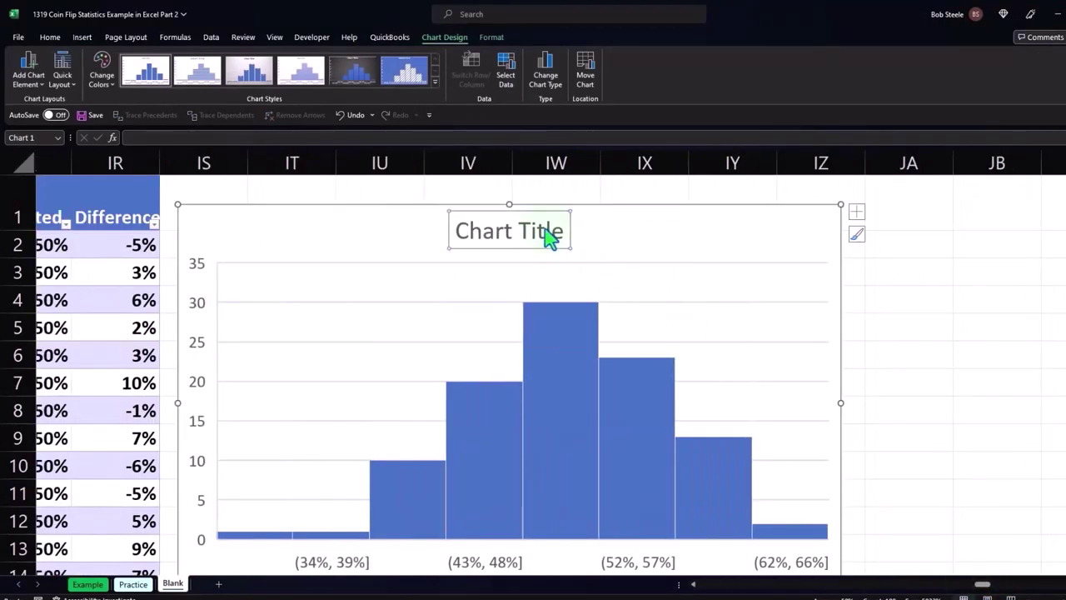
{"action": "key", "text": "Delete"}
Enlarge the histogram so all eight bins, [29%, 34%] to [62%, 66%], fit on one row.
{"action": "scroll", "coordinate": [861, 409], "scroll_direction": "down", "scroll_amount": 1}
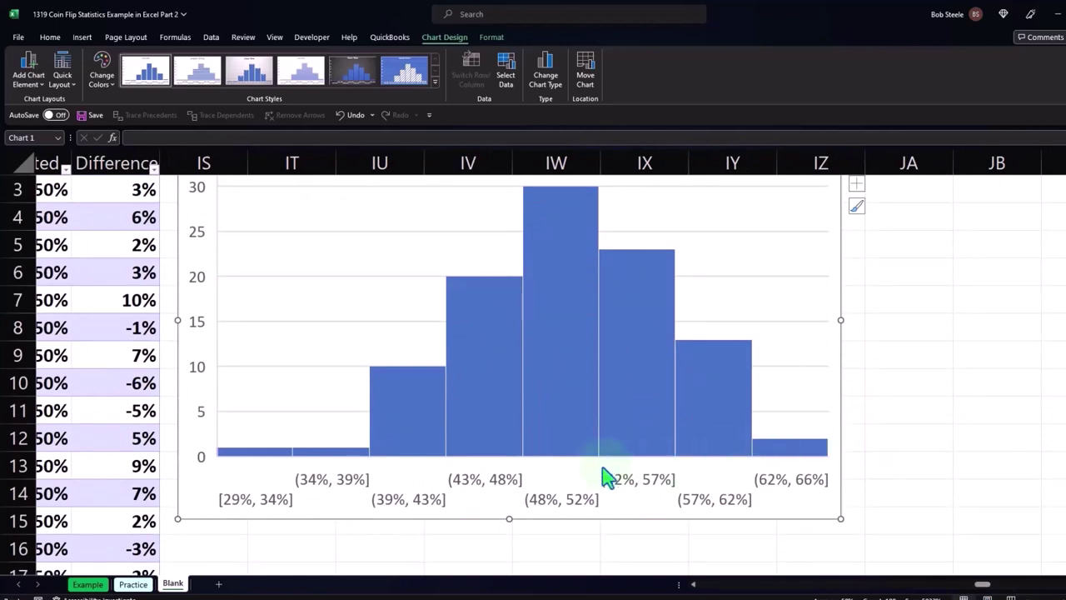
{"action": "scroll", "coordinate": [611, 366], "scroll_direction": "up", "scroll_amount": 1}
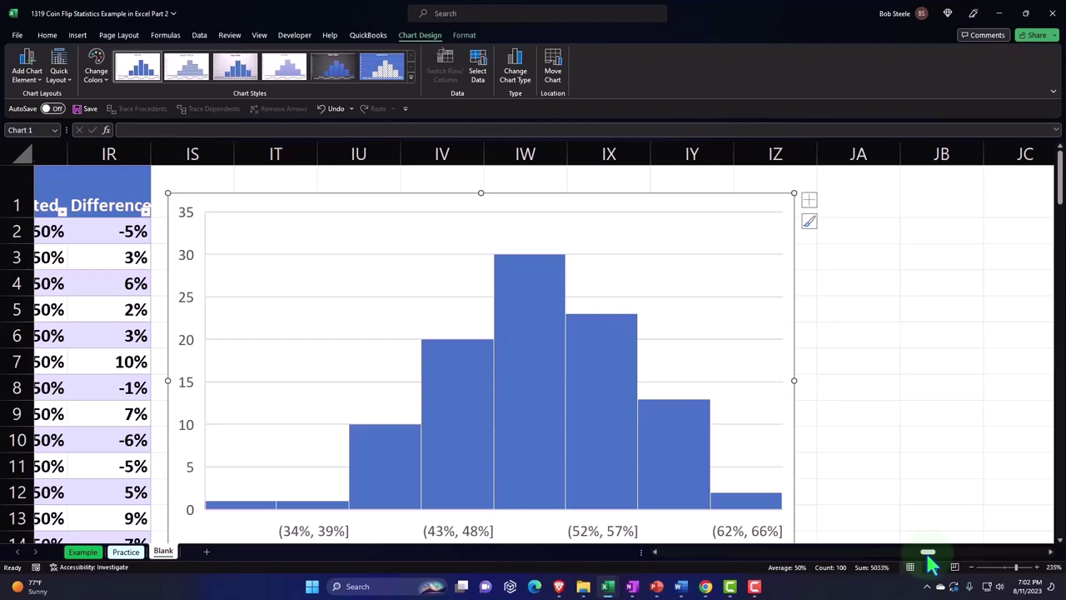
{"action": "mouse_move", "coordinate": [553, 403]}
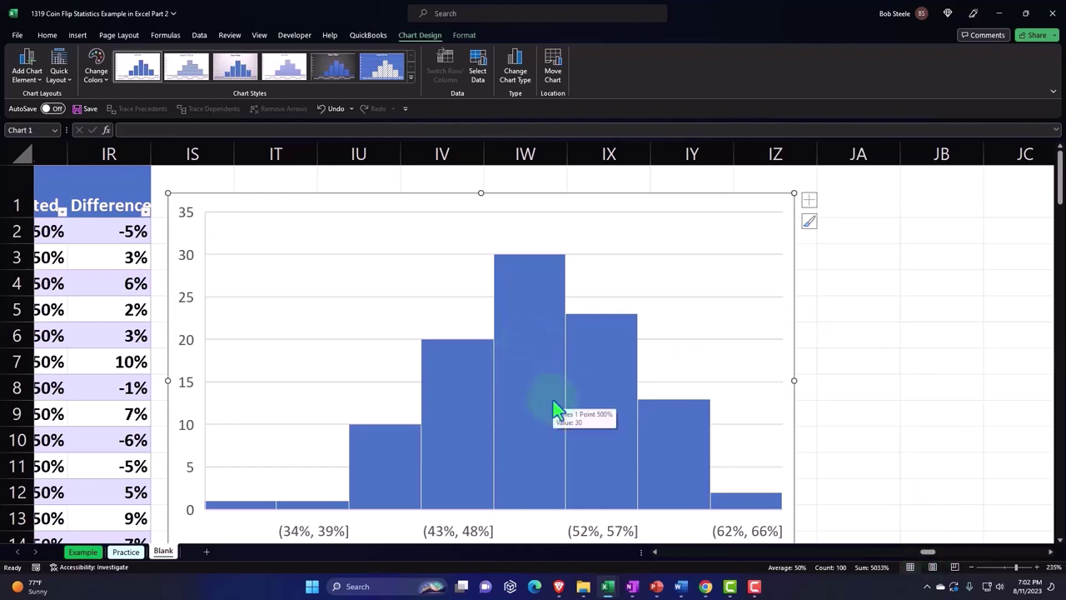
{"action": "scroll", "coordinate": [775, 451], "scroll_direction": "down", "scroll_amount": 1}
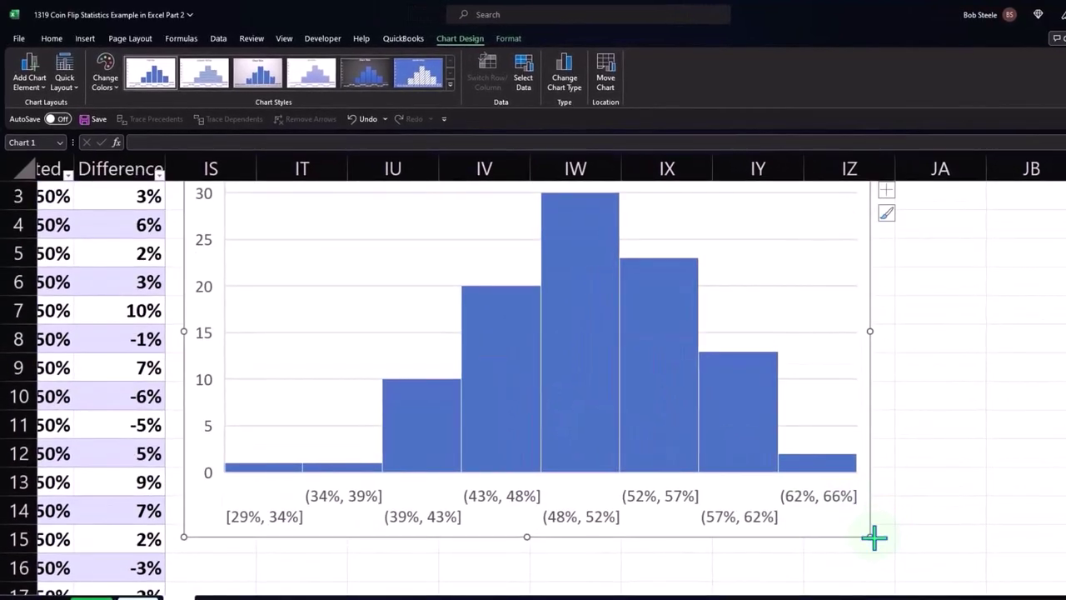
{"action": "left_click_drag", "start_coordinate": [874, 538], "coordinate": [921, 552]}
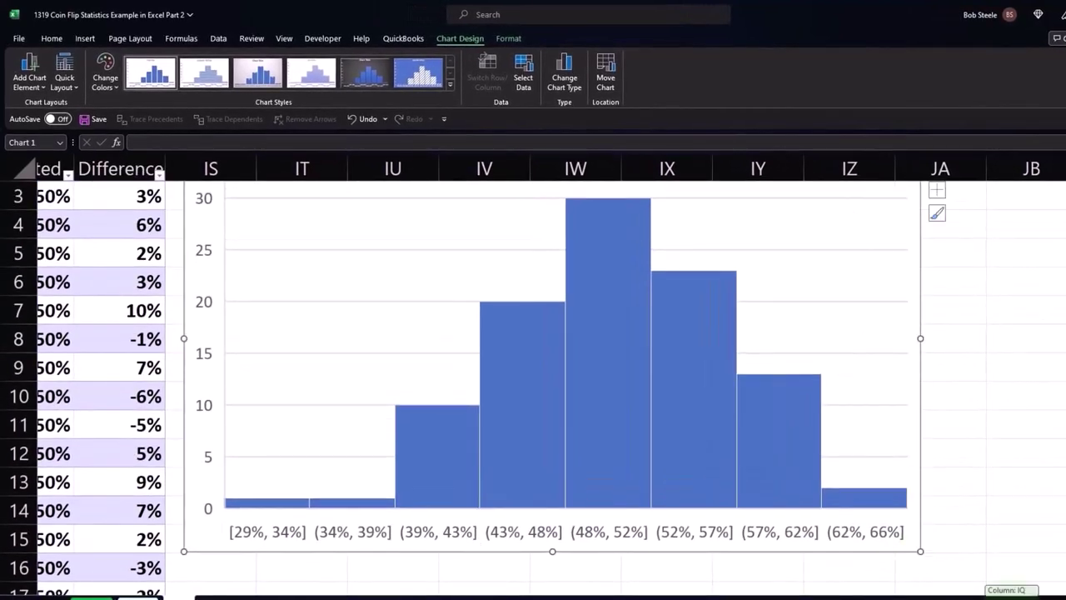
{"action": "left_click_drag", "start_coordinate": [940, 596], "coordinate": [865, 591]}
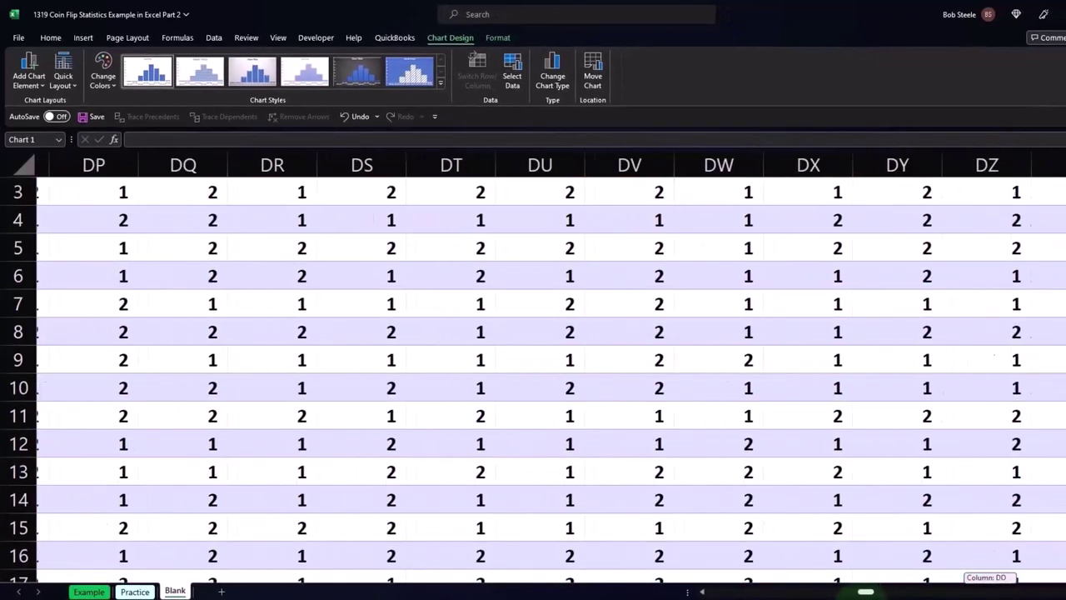
Inspect the =RANDBETWEEN(1,2) formula behind a Test 50 result and recalculate.
{"action": "scroll", "coordinate": [363, 394], "scroll_direction": "up", "scroll_amount": 1}
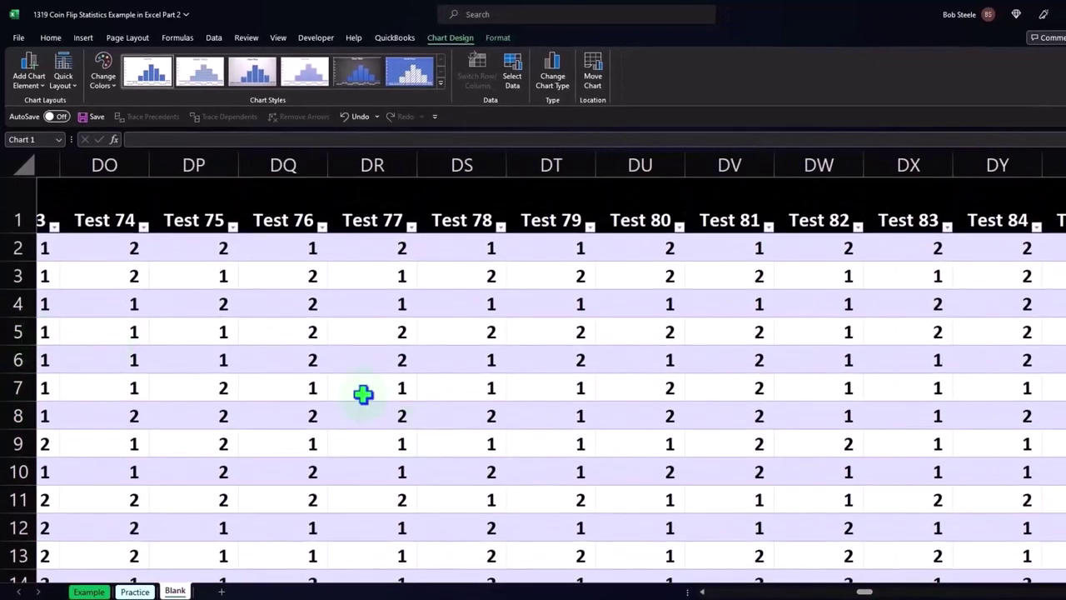
{"action": "left_click", "coordinate": [296, 215]}
{"action": "key", "text": "Left"}
{"action": "key", "text": "Left"}
{"action": "key", "text": "Left"}
{"action": "key", "text": "Left"}
{"action": "key", "text": "Left"}
{"action": "key", "text": "Left"}
{"action": "key", "text": "Left"}
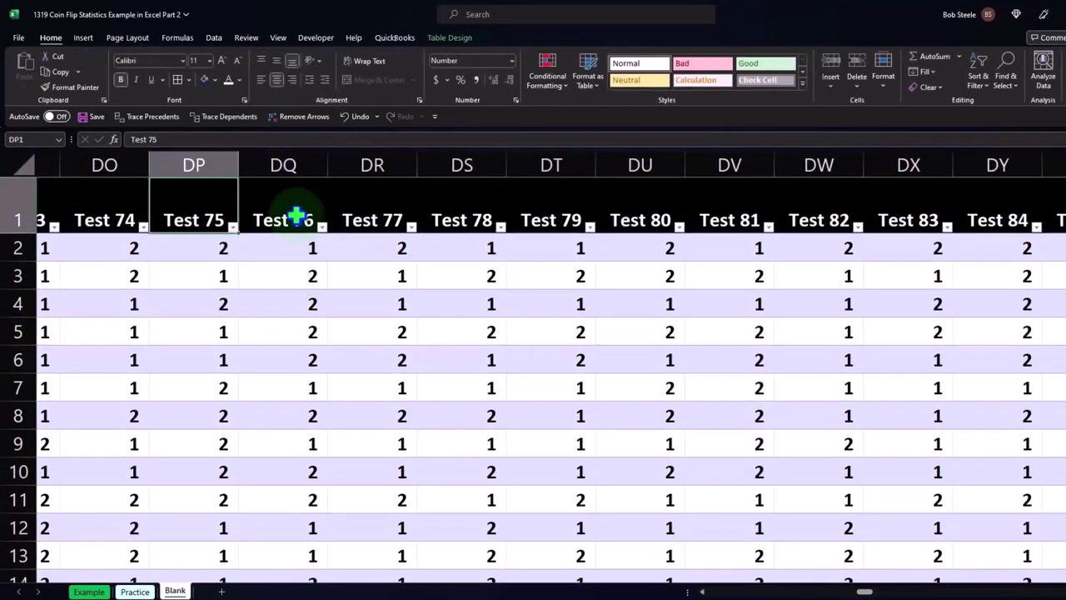
{"action": "key", "text": "Left"}
{"action": "key", "text": "Left"}
{"action": "key", "text": "Left"}
{"action": "key", "text": "Left"}
{"action": "key", "text": "Left"}
{"action": "key", "text": "Left"}
{"action": "key", "text": "Left"}
{"action": "key", "text": "Left"}
{"action": "key", "text": "Left"}
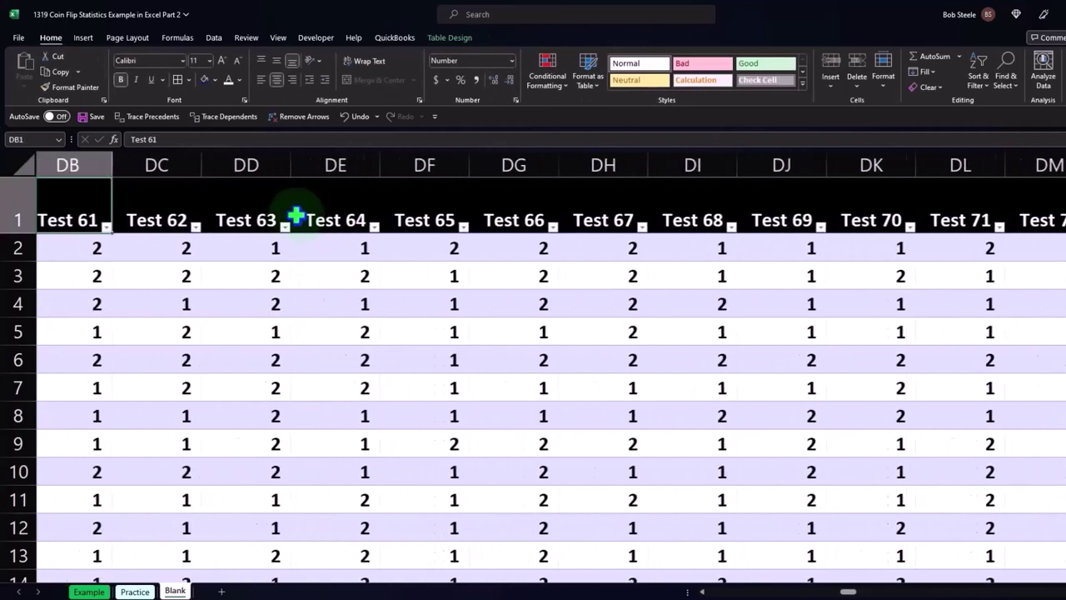
{"action": "key", "text": "Left"}
{"action": "key", "text": "Left"}
{"action": "key", "text": "Left"}
{"action": "key", "text": "Left"}
{"action": "key", "text": "Left"}
{"action": "key", "text": "Left"}
{"action": "key", "text": "Left"}
{"action": "key", "text": "Left"}
{"action": "key", "text": "Left"}
{"action": "key", "text": "Left"}
{"action": "key", "text": "Left"}
{"action": "key", "text": "Left"}
{"action": "key", "text": "Left"}
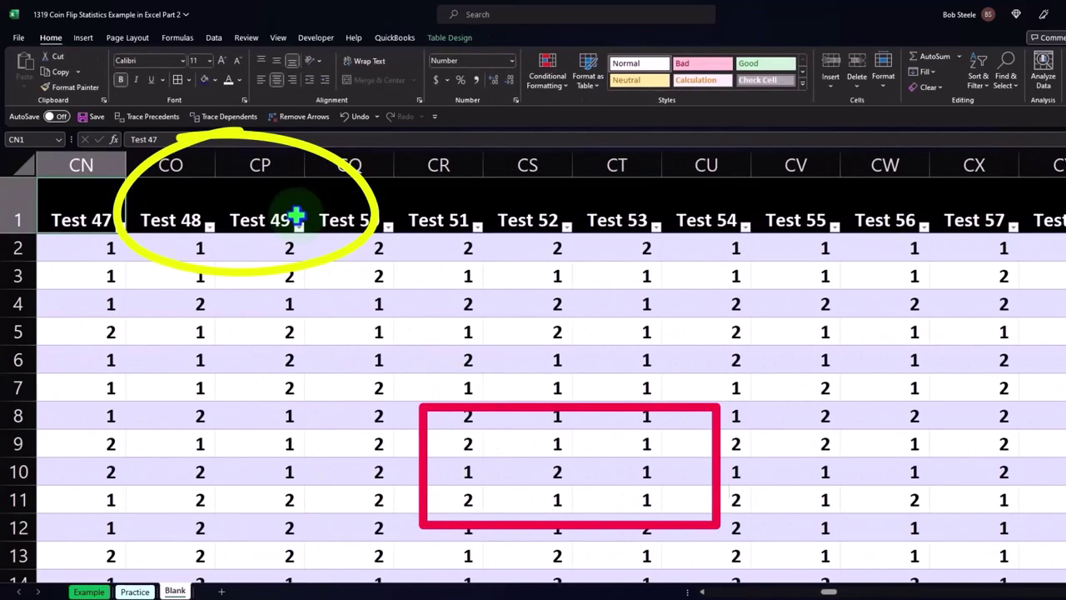
{"action": "left_click", "coordinate": [316, 325]}
{"action": "double_click", "coordinate": [316, 326]}
{"action": "key", "text": "Return"}
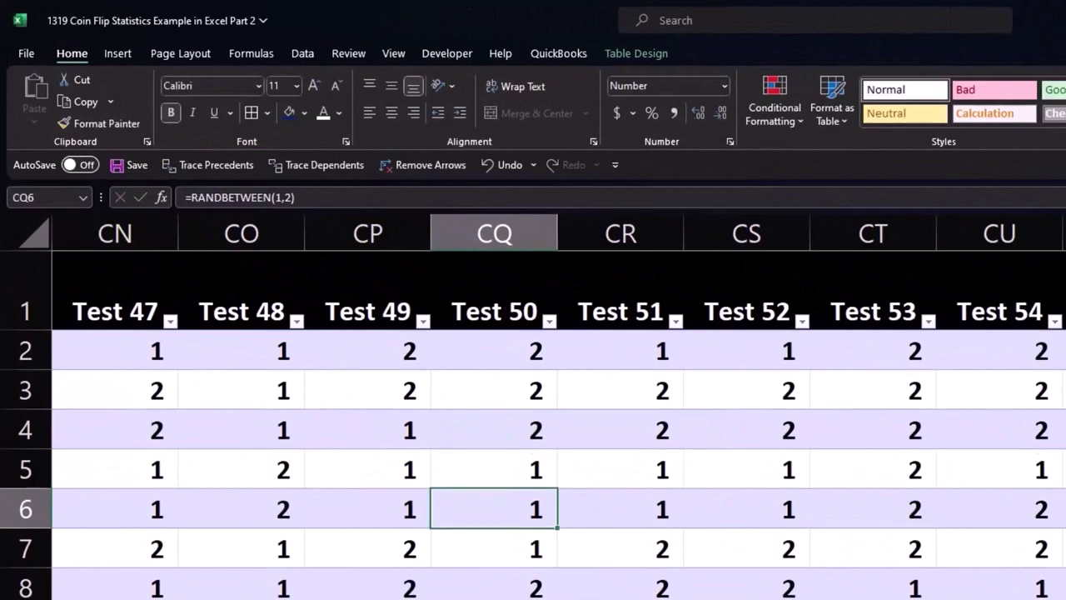
Scroll back left and select AS1, the table's Number header.
{"action": "scroll", "coordinate": [558, 406], "scroll_direction": "left", "scroll_amount": 10}
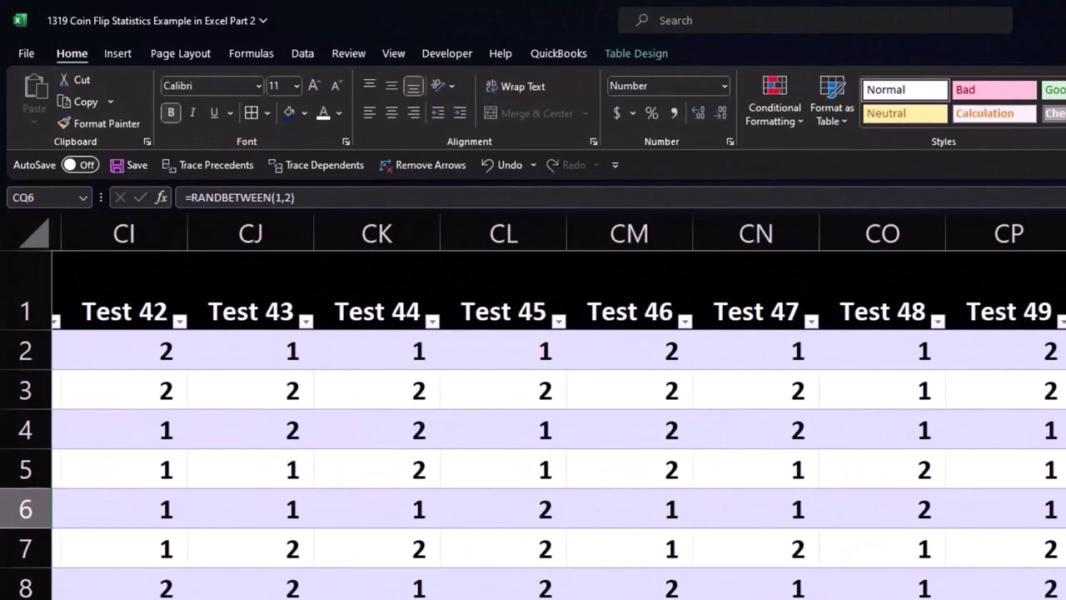
{"action": "scroll", "coordinate": [558, 406], "scroll_direction": "left", "scroll_amount": 15}
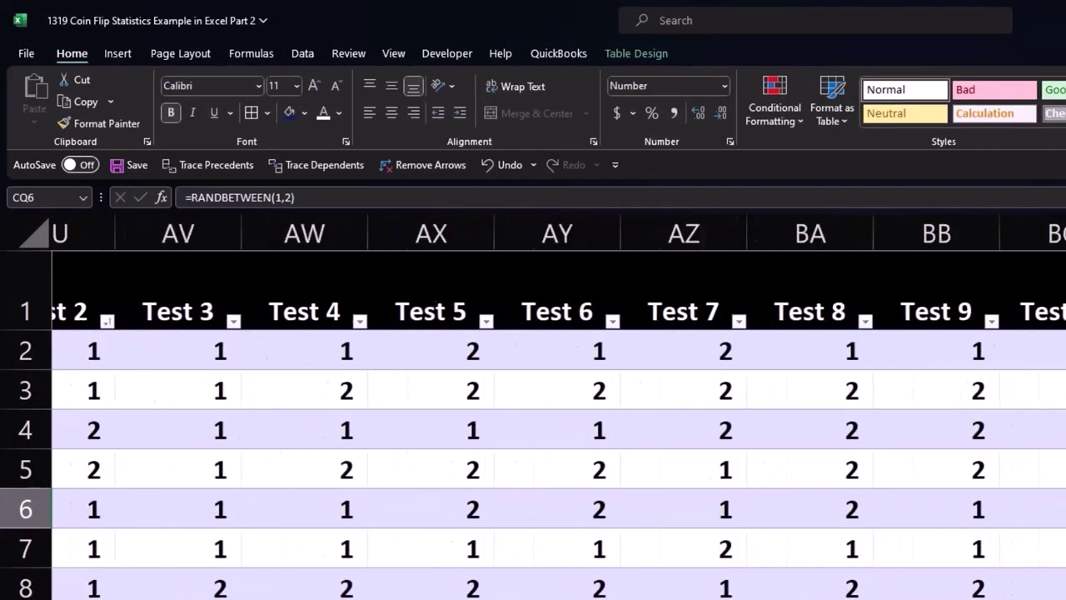
{"action": "scroll", "coordinate": [558, 406], "scroll_direction": "left", "scroll_amount": 1}
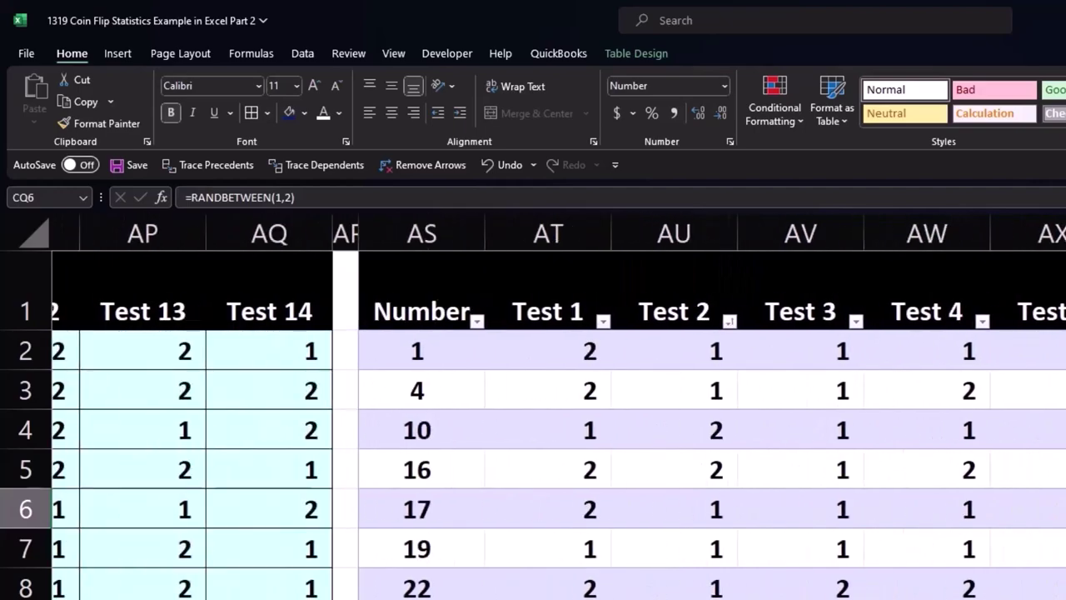
{"action": "left_click", "coordinate": [416, 283]}
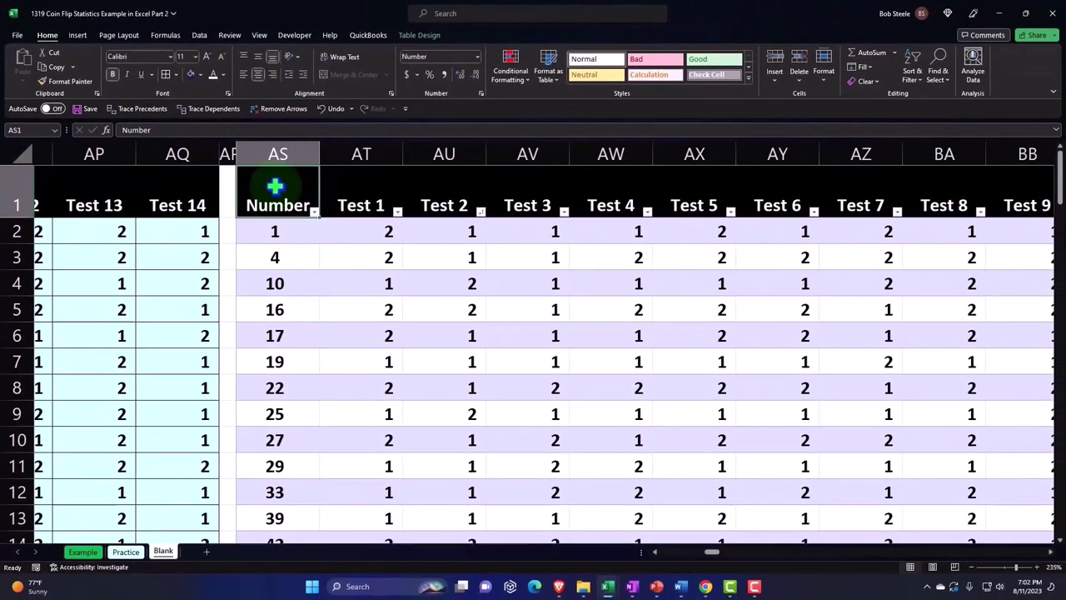
Select and copy columns AS through EO, the Number and Test 1–100 table.
{"action": "left_click", "coordinate": [284, 151]}
{"action": "left_click", "coordinate": [511, 256]}
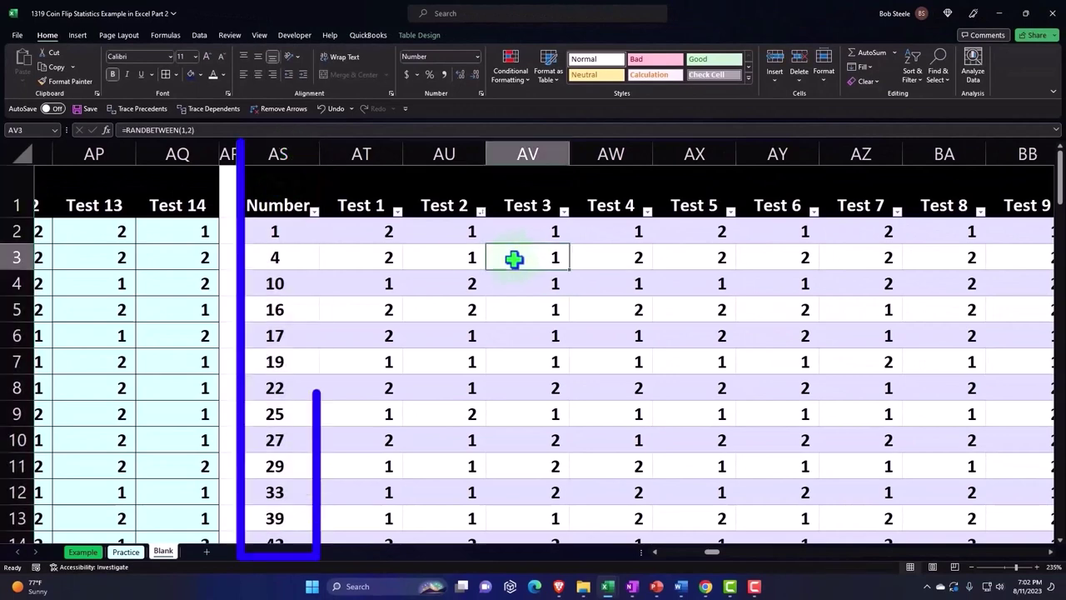
{"action": "double_click", "coordinate": [513, 258]}
{"action": "key", "text": "Return"}
{"action": "double_click", "coordinate": [805, 310]}
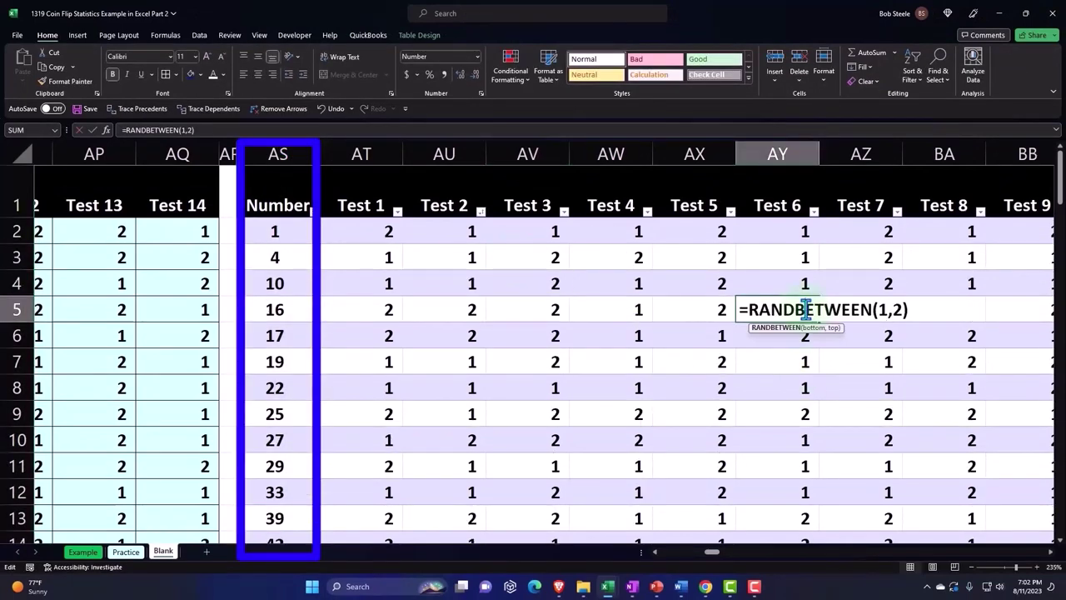
{"action": "key", "text": "Return"}
{"action": "left_click_drag", "start_coordinate": [282, 153], "coordinate": [828, 176]}
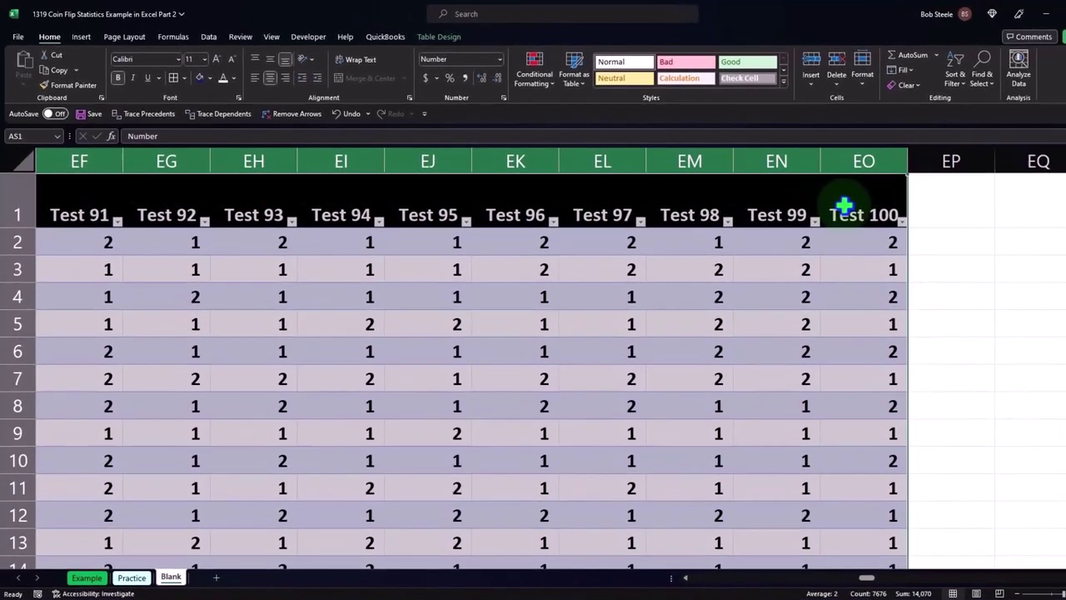
{"action": "right_click", "coordinate": [830, 211]}
{"action": "left_click", "coordinate": [880, 254]}
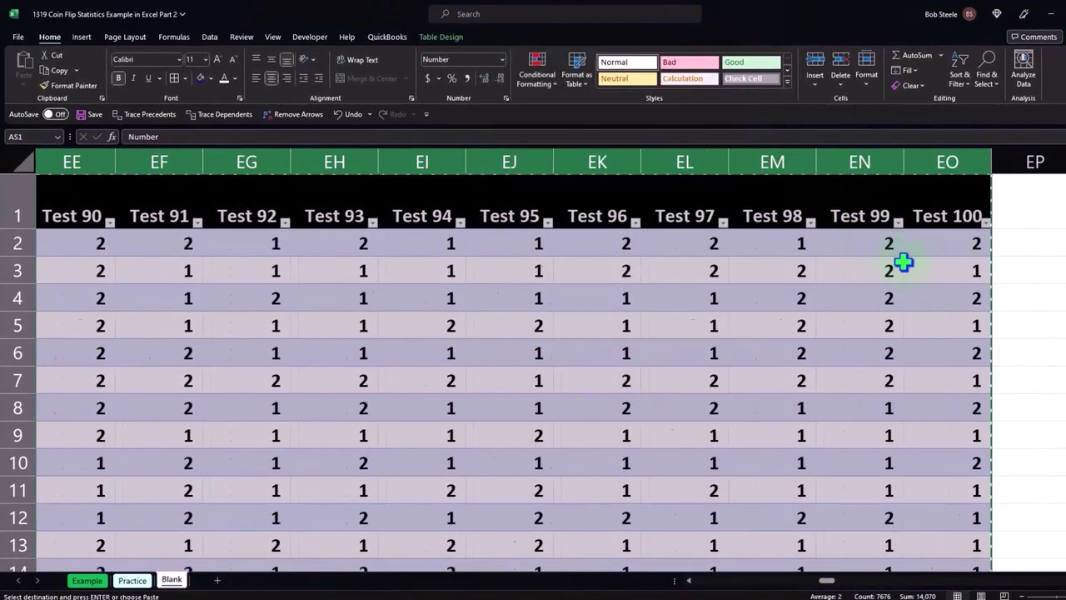
Paste the copied table as values at JB1, right of the histogram.
{"action": "key", "text": "ctrl+BackSpace"}
{"action": "key", "text": "Right"}
{"action": "key", "text": "Right"}
{"action": "key", "text": "Right"}
{"action": "key", "text": "Right"}
{"action": "key", "text": "Right"}
{"action": "key", "text": "Right"}
{"action": "key", "text": "Right"}
{"action": "key", "text": "Right"}
{"action": "key", "text": "Right"}
{"action": "key", "text": "Right"}
{"action": "key", "text": "Right"}
{"action": "key", "text": "Right"}
{"action": "key", "text": "Right"}
{"action": "key", "text": "Right"}
{"action": "key", "text": "Right"}
{"action": "key", "text": "Right"}
{"action": "key", "text": "Right"}
{"action": "key", "text": "Right"}
{"action": "key", "text": "Right"}
{"action": "key", "text": "Right"}
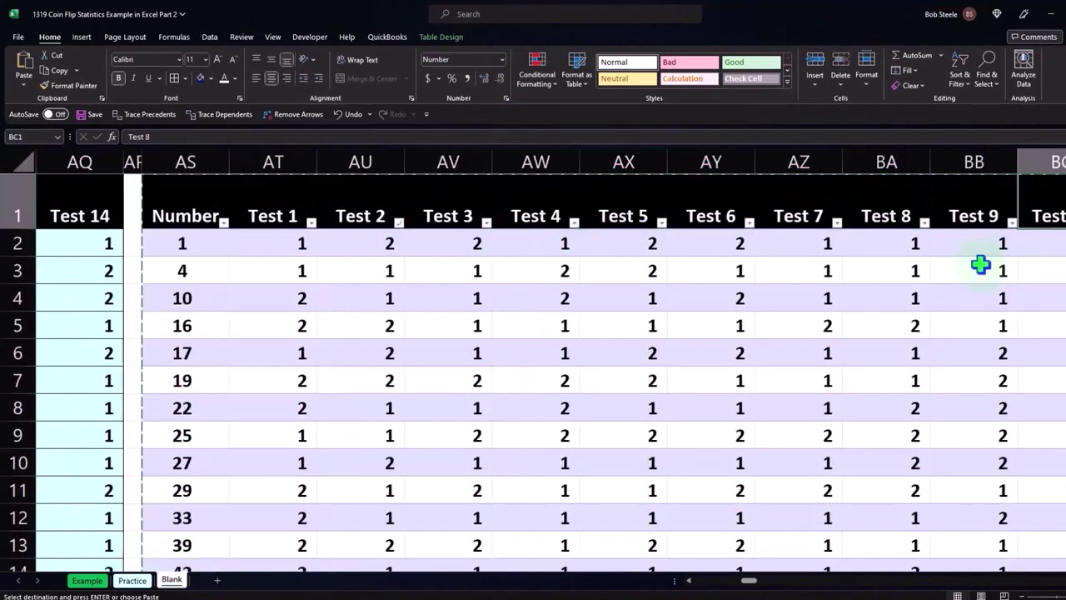
{"action": "key", "text": "Right"}
{"action": "key", "text": "Right"}
{"action": "key", "text": "Right"}
{"action": "key", "text": "Right"}
{"action": "key", "text": "Right"}
{"action": "key", "text": "Right"}
{"action": "key", "text": "Right"}
{"action": "key", "text": "Right"}
{"action": "key", "text": "Right"}
{"action": "key", "text": "Right"}
{"action": "key", "text": "Right"}
{"action": "key", "text": "Right"}
{"action": "key", "text": "Right"}
{"action": "key", "text": "Right"}
{"action": "key", "text": "Right"}
{"action": "key", "text": "Right"}
{"action": "key", "text": "Right"}
{"action": "key", "text": "Right"}
{"action": "key", "text": "Right"}
{"action": "key", "text": "Right"}
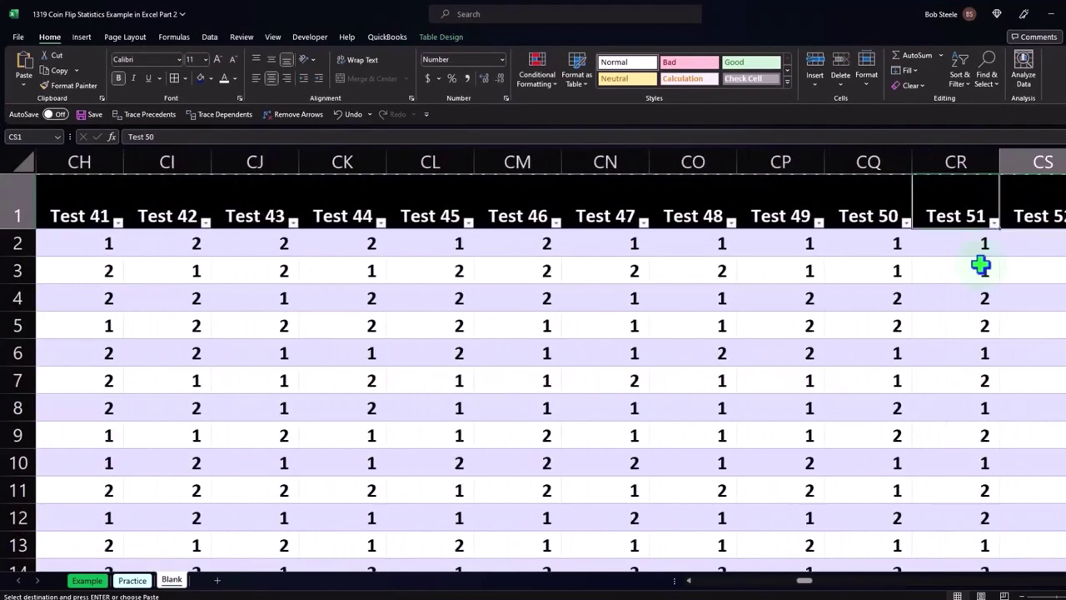
{"action": "key", "text": "Right"}
{"action": "key", "text": "Right"}
{"action": "key", "text": "Right"}
{"action": "key", "text": "Right"}
{"action": "key", "text": "Right"}
{"action": "key", "text": "Right"}
{"action": "key", "text": "Right"}
{"action": "key", "text": "Right"}
{"action": "key", "text": "Right"}
{"action": "key", "text": "Right"}
{"action": "key", "text": "Right"}
{"action": "key", "text": "Right"}
{"action": "key", "text": "Right"}
{"action": "key", "text": "Right"}
{"action": "key", "text": "Right"}
{"action": "key", "text": "Right"}
{"action": "key", "text": "Right"}
{"action": "key", "text": "Right"}
{"action": "key", "text": "Right"}
{"action": "key", "text": "Right"}
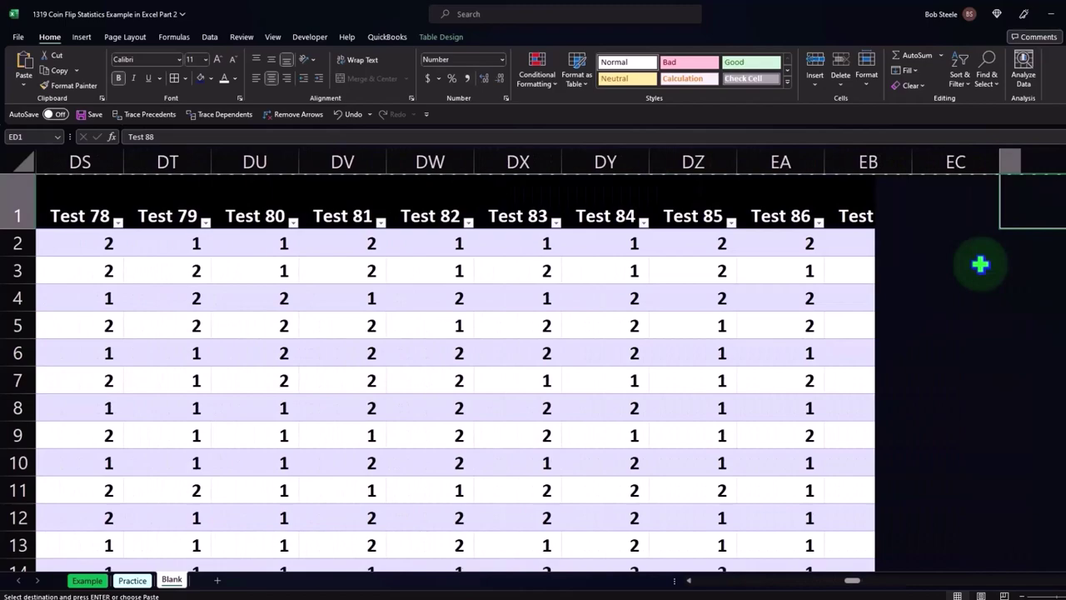
{"action": "key", "text": "Right"}
{"action": "key", "text": "Right"}
{"action": "key", "text": "Right"}
{"action": "key", "text": "Right"}
{"action": "key", "text": "Right"}
{"action": "key", "text": "Right"}
{"action": "key", "text": "Right"}
{"action": "key", "text": "Right"}
{"action": "key", "text": "Right"}
{"action": "key", "text": "Right"}
{"action": "key", "text": "Right"}
{"action": "key", "text": "Right"}
{"action": "key", "text": "Right"}
{"action": "key", "text": "Right"}
{"action": "key", "text": "Right"}
{"action": "key", "text": "Right"}
{"action": "key", "text": "Right"}
{"action": "key", "text": "Right"}
{"action": "key", "text": "Right"}
{"action": "key", "text": "Right"}
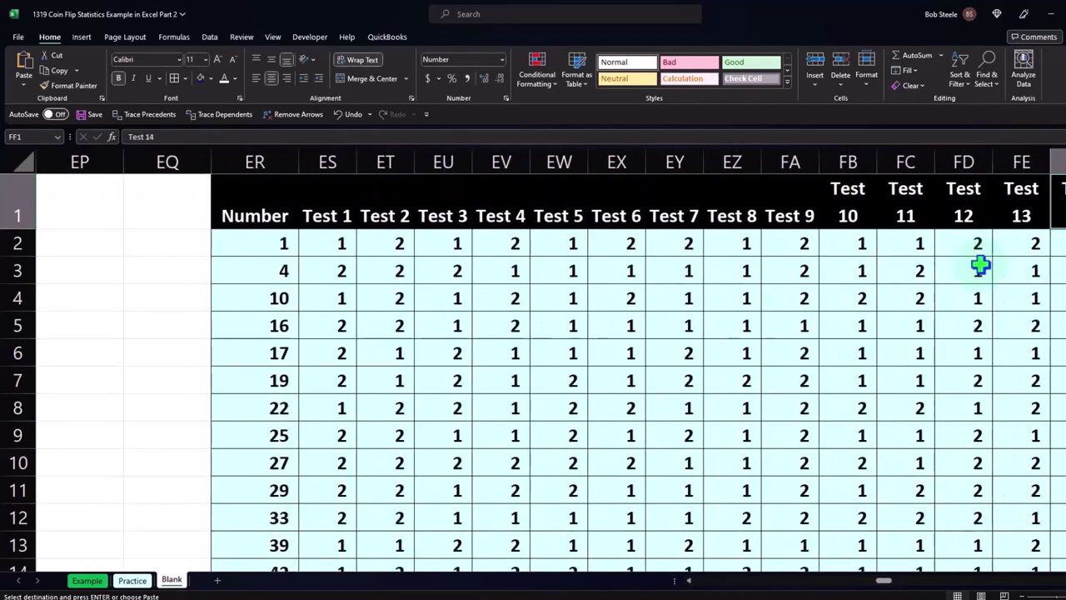
{"action": "key", "text": "Right"}
{"action": "key", "text": "Right"}
{"action": "key", "text": "Right"}
{"action": "key", "text": "Right"}
{"action": "key", "text": "Right"}
{"action": "key", "text": "Right"}
{"action": "key", "text": "Right"}
{"action": "key", "text": "Right"}
{"action": "key", "text": "Right"}
{"action": "key", "text": "Right"}
{"action": "key", "text": "Right"}
{"action": "key", "text": "Right"}
{"action": "key", "text": "Right"}
{"action": "key", "text": "Right"}
{"action": "key", "text": "Right"}
{"action": "key", "text": "Right"}
{"action": "key", "text": "Right"}
{"action": "key", "text": "Right"}
{"action": "key", "text": "Right"}
{"action": "key", "text": "Right"}
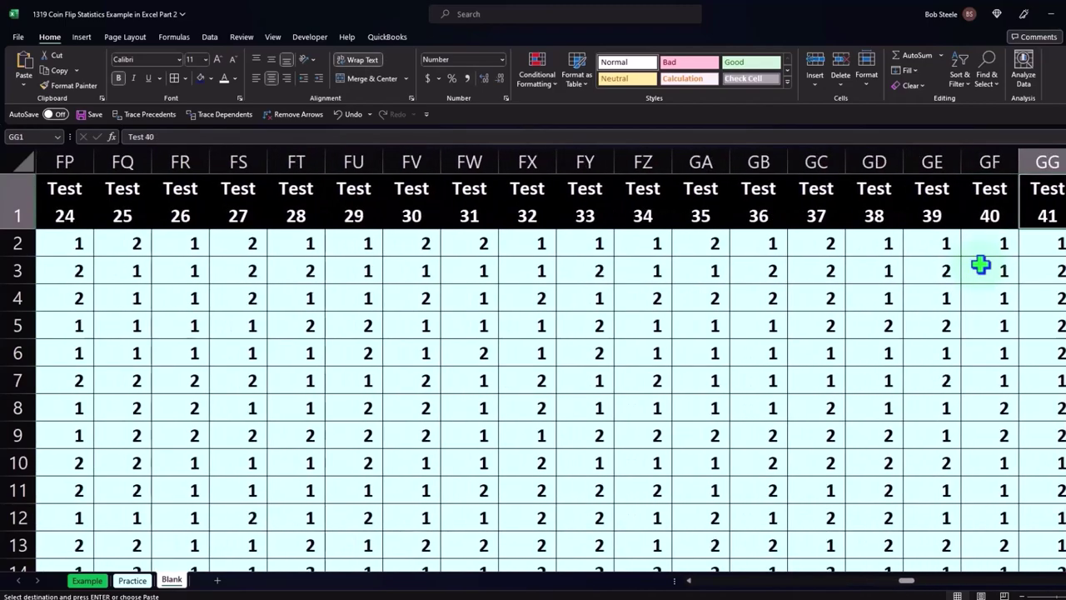
{"action": "key", "text": "Right"}
{"action": "key", "text": "Right"}
{"action": "key", "text": "Right"}
{"action": "key", "text": "Right"}
{"action": "key", "text": "Right"}
{"action": "key", "text": "Right"}
{"action": "key", "text": "Right"}
{"action": "key", "text": "Right"}
{"action": "key", "text": "Right"}
{"action": "key", "text": "Right"}
{"action": "key", "text": "Right"}
{"action": "key", "text": "Right"}
{"action": "key", "text": "Right"}
{"action": "key", "text": "Right"}
{"action": "key", "text": "Right"}
{"action": "key", "text": "Right"}
{"action": "key", "text": "Right"}
{"action": "key", "text": "Right"}
{"action": "key", "text": "Right"}
{"action": "key", "text": "Right"}
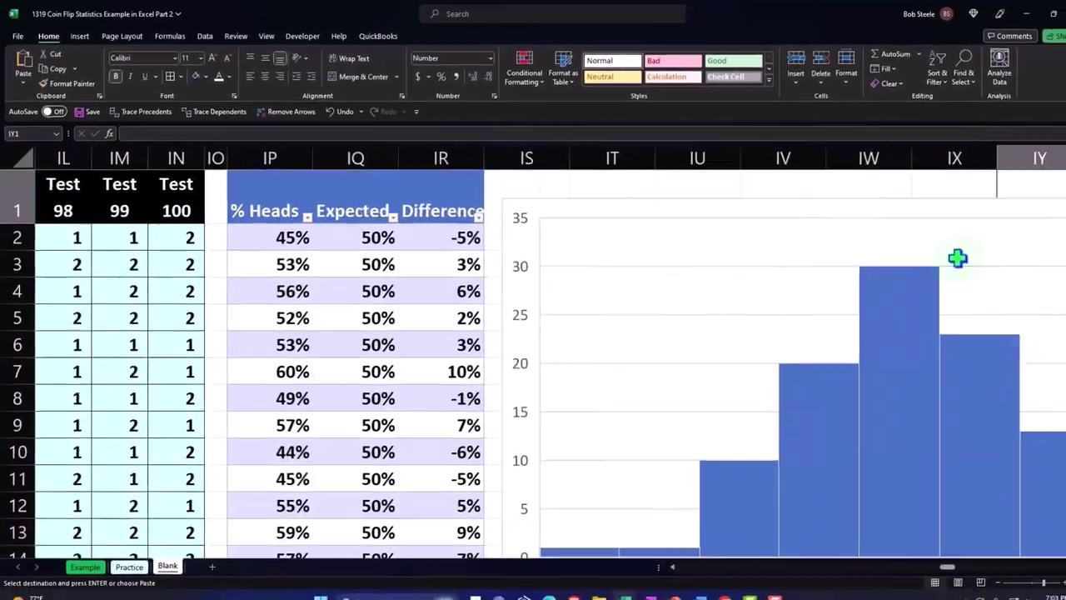
{"action": "key", "text": "Right"}
{"action": "key", "text": "Right"}
{"action": "key", "text": "Right"}
{"action": "key", "text": "Right"}
{"action": "key", "text": "Right"}
{"action": "key", "text": "Right"}
{"action": "key", "text": "Right"}
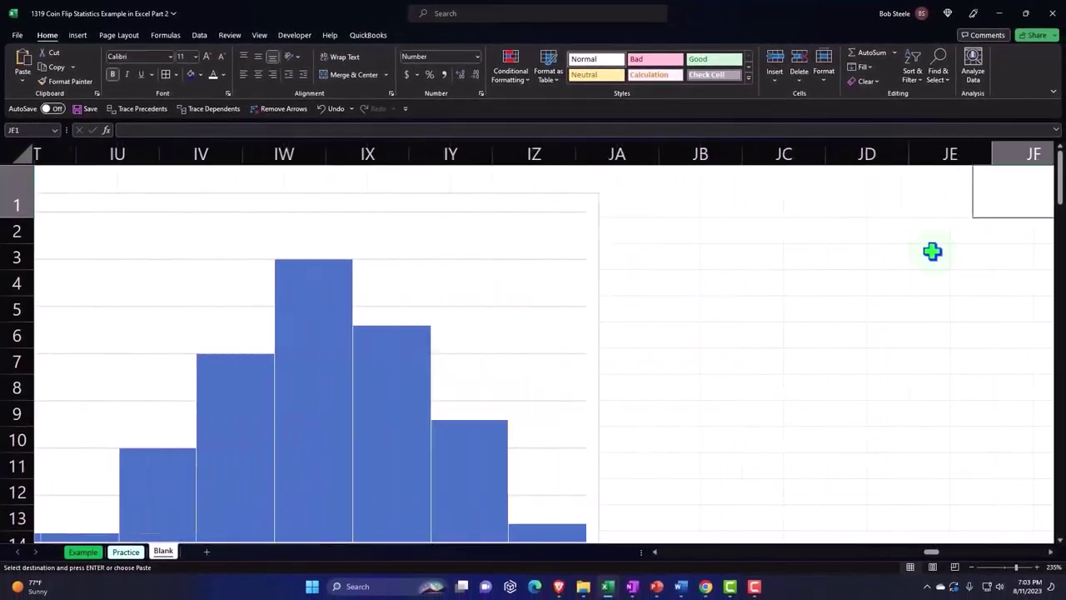
{"action": "right_click", "coordinate": [682, 193]}
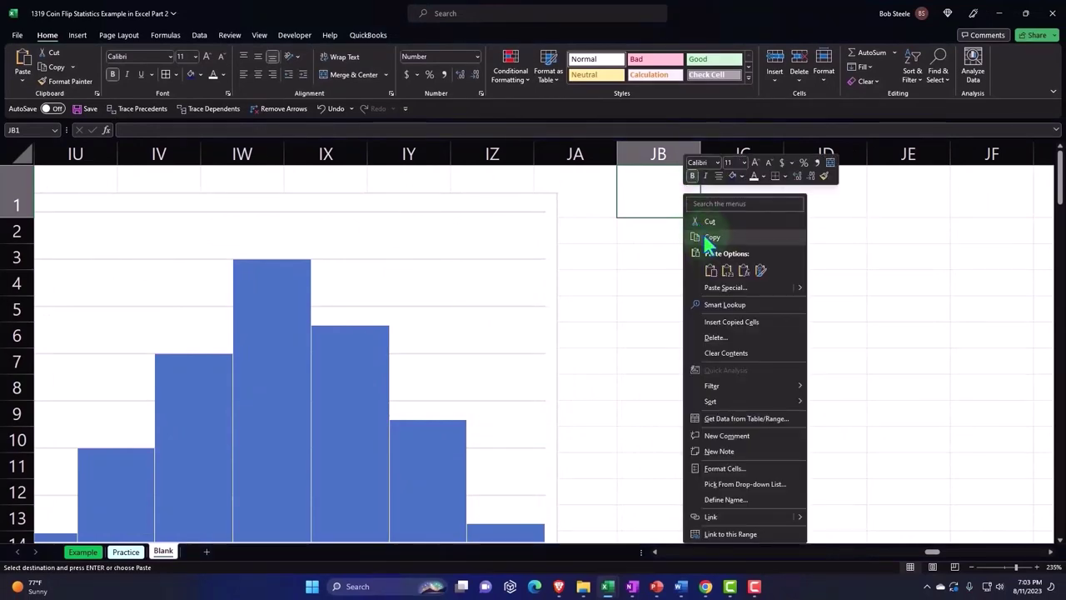
{"action": "left_click", "coordinate": [727, 273]}
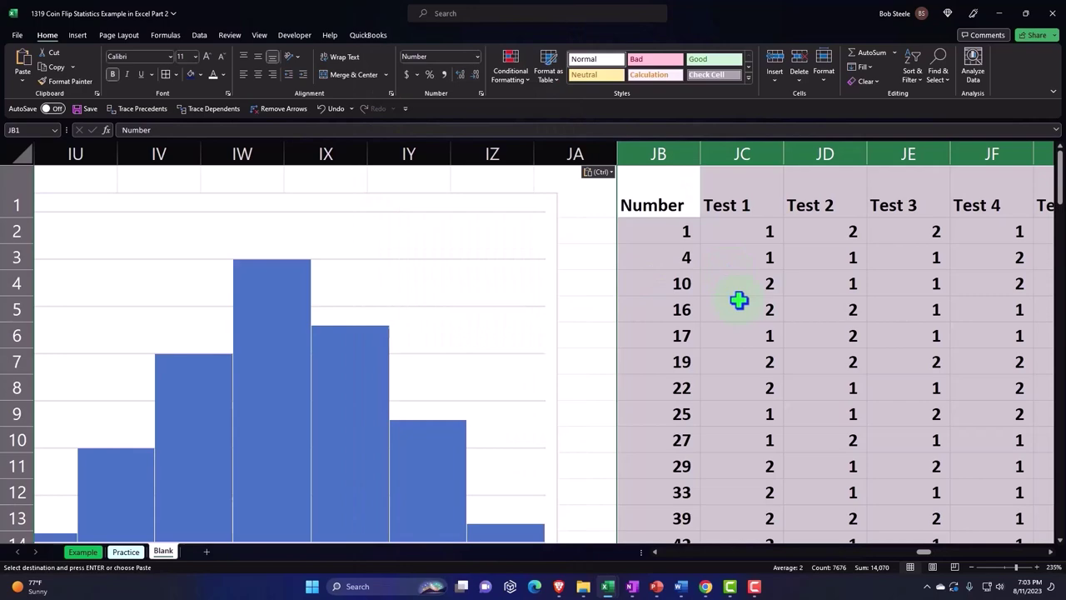
Give the header row JB1:MX1 a black fill and centred labels.
{"action": "left_click", "coordinate": [666, 193]}
{"action": "left_click_drag", "start_coordinate": [664, 193], "coordinate": [903, 200]}
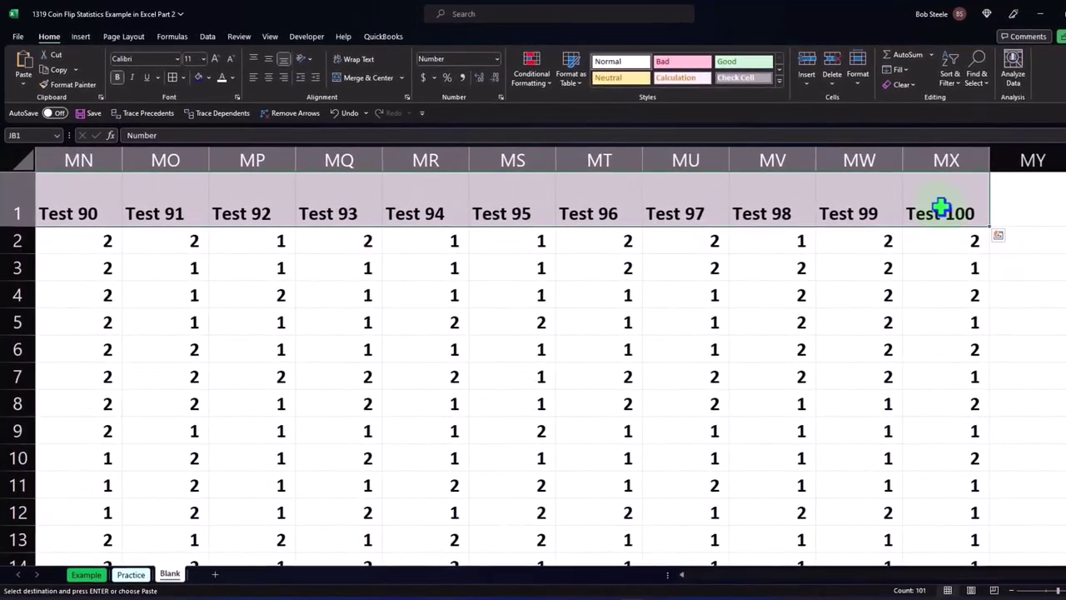
{"action": "left_click", "coordinate": [208, 77]}
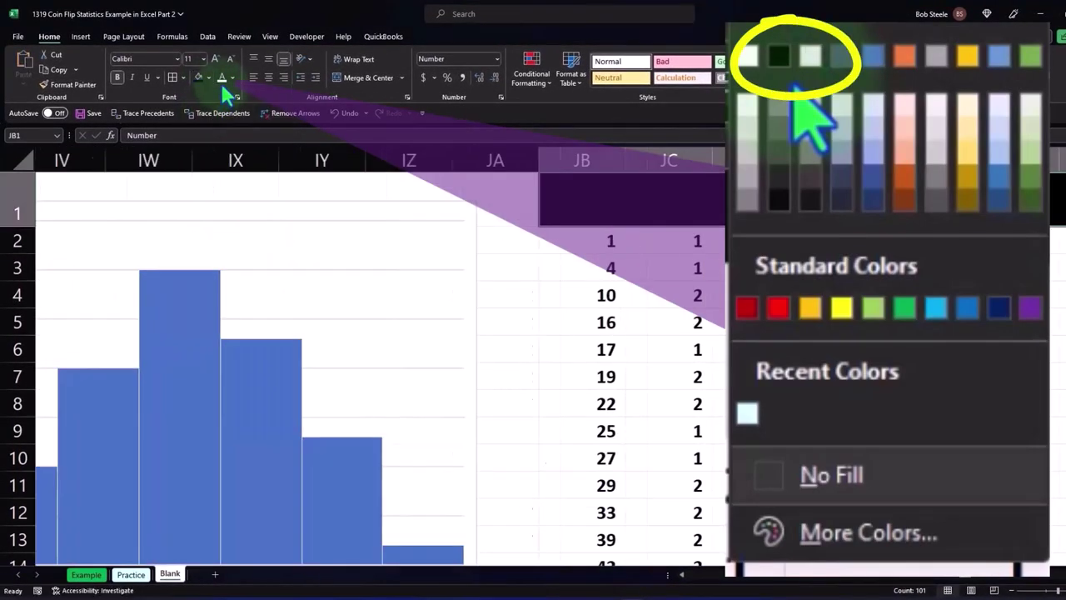
{"action": "left_click", "coordinate": [224, 90]}
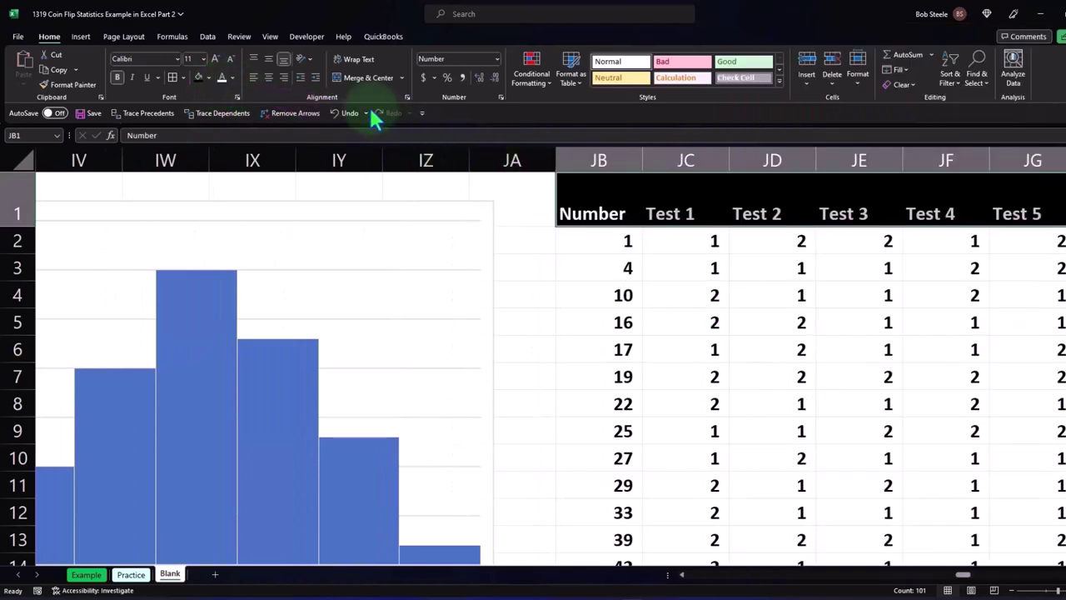
{"action": "left_click", "coordinate": [268, 77]}
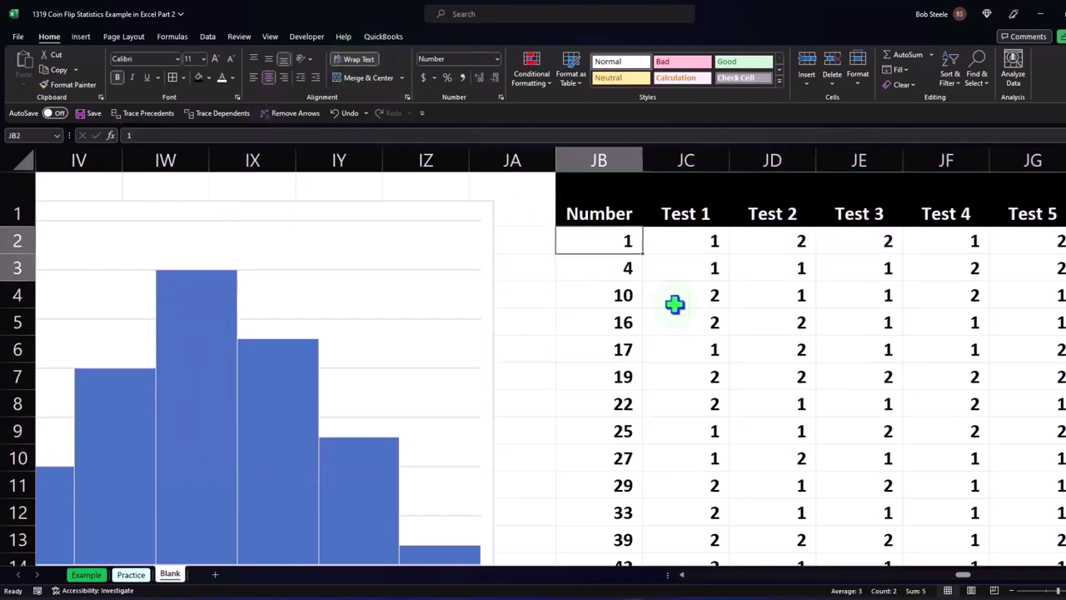
Shade the data cells JB2:MX76 light blue.
{"action": "left_click_drag", "start_coordinate": [599, 241], "coordinate": [901, 310]}
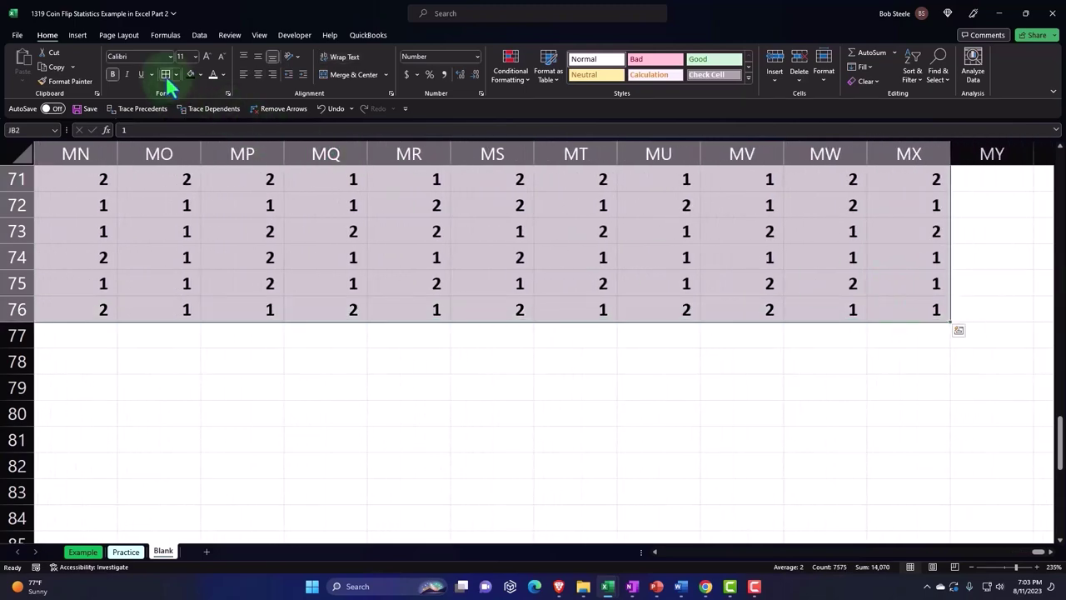
{"action": "key", "text": "ctrl+BackSpace"}
{"action": "left_click", "coordinate": [200, 74]}
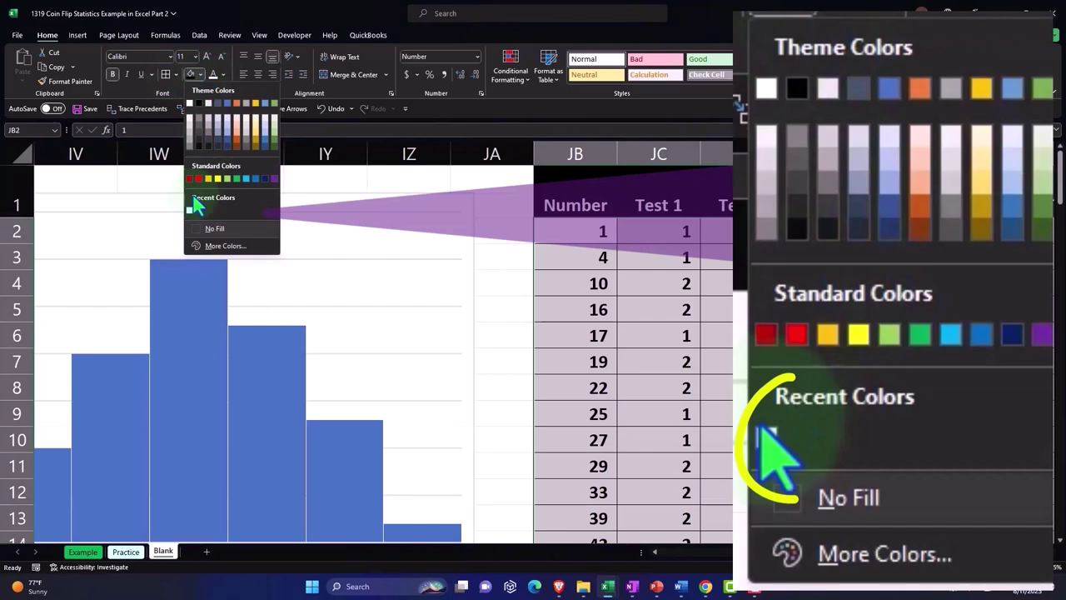
{"action": "left_click", "coordinate": [189, 214]}
{"action": "scroll", "coordinate": [638, 288], "scroll_direction": "down", "scroll_amount": 15}
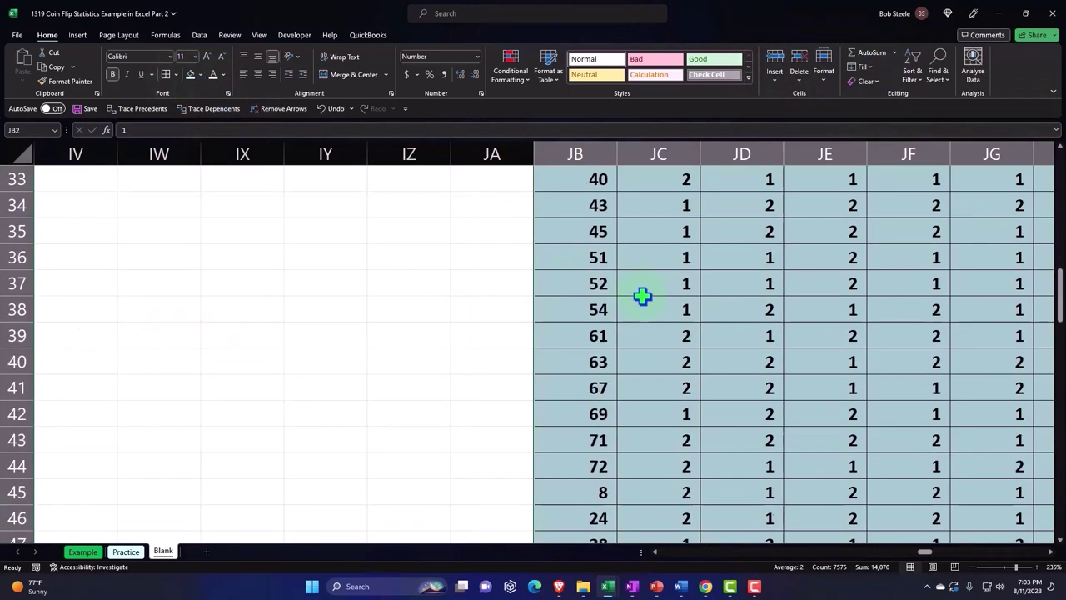
{"action": "scroll", "coordinate": [642, 297], "scroll_direction": "down", "scroll_amount": 8}
{"action": "left_click", "coordinate": [585, 316]}
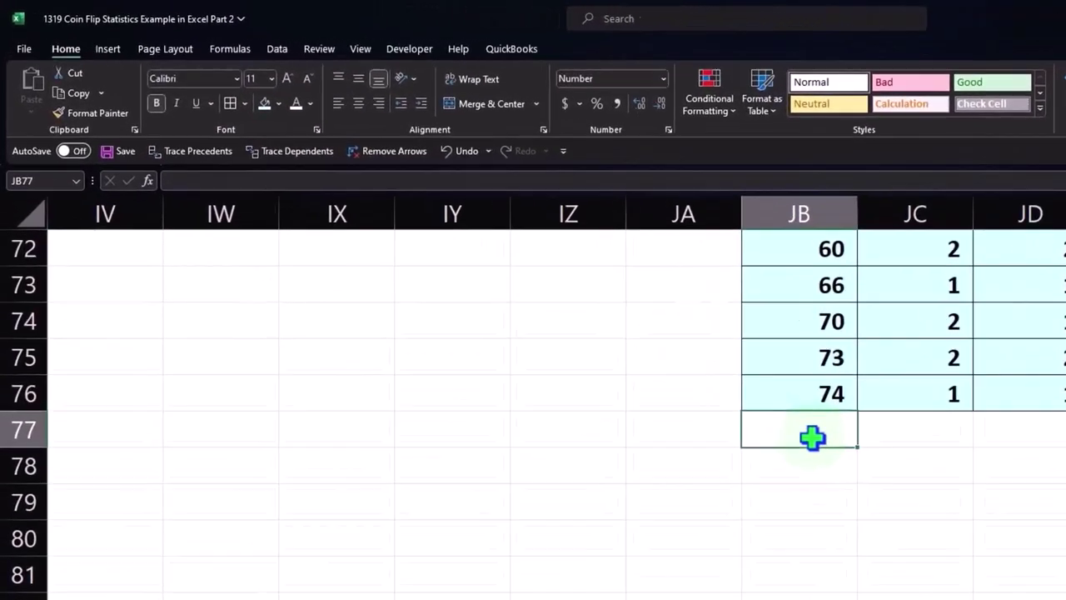
{"action": "type", "text": "HeaDS"}
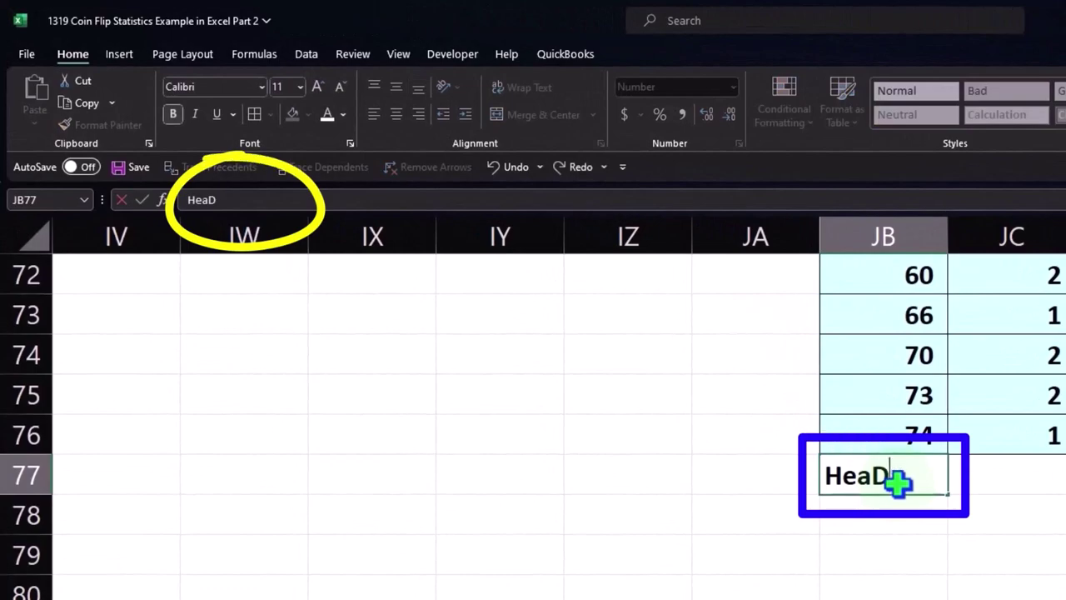
{"action": "key", "text": "BackSpace"}
{"action": "key", "text": "Left"}
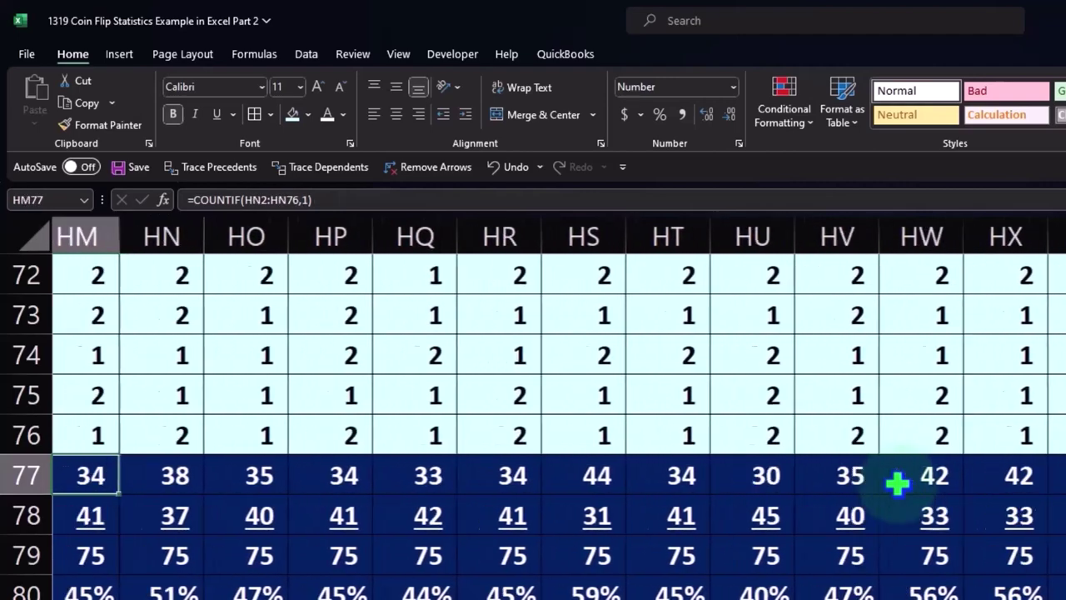
{"action": "key", "text": "Left"}
{"action": "key", "text": "Left"}
{"action": "key", "text": "Left"}
{"action": "key", "text": "Left"}
{"action": "key", "text": "Left"}
{"action": "key", "text": "Left"}
{"action": "key", "text": "Left"}
{"action": "key", "text": "Left"}
{"action": "key", "text": "Left"}
{"action": "key", "text": "Left"}
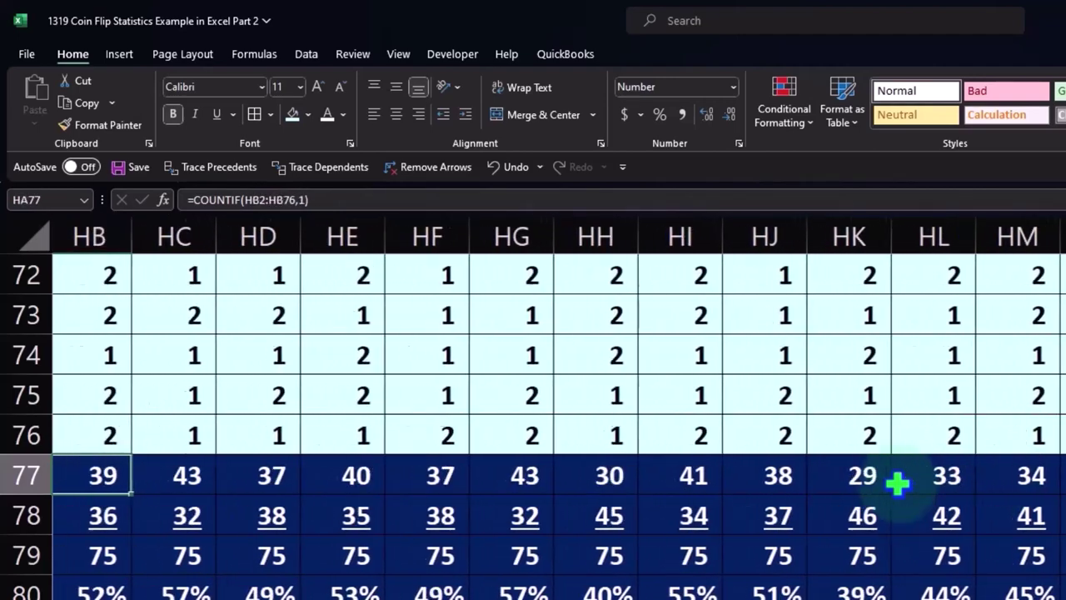
{"action": "key", "text": "Left"}
{"action": "key", "text": "Left"}
{"action": "key", "text": "Left"}
{"action": "key", "text": "Left"}
{"action": "key", "text": "Left"}
{"action": "key", "text": "Left"}
{"action": "key", "text": "Left"}
{"action": "key", "text": "Left"}
{"action": "key", "text": "Left"}
{"action": "key", "text": "Left"}
{"action": "key", "text": "Left"}
{"action": "key", "text": "Left"}
{"action": "key", "text": "Left"}
{"action": "key", "text": "Left"}
{"action": "key", "text": "Left"}
{"action": "key", "text": "Left"}
{"action": "key", "text": "Left"}
{"action": "key", "text": "Left"}
{"action": "key", "text": "Left"}
{"action": "key", "text": "Left"}
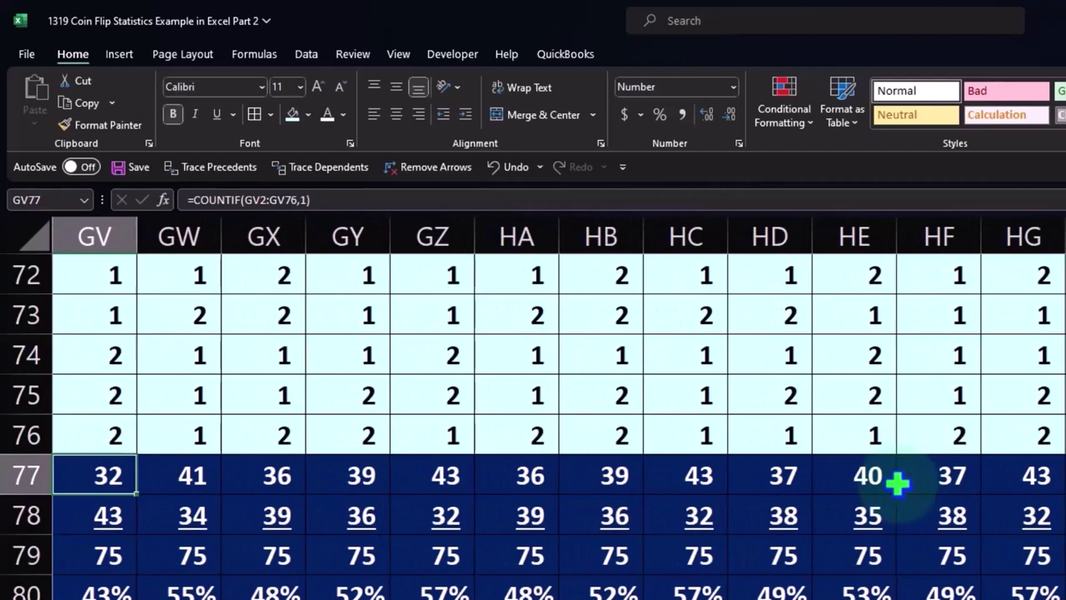
{"action": "key", "text": "Left"}
{"action": "key", "text": "Left"}
{"action": "key", "text": "Left"}
{"action": "key", "text": "Left"}
{"action": "key", "text": "Left"}
{"action": "key", "text": "Left"}
{"action": "key", "text": "Left"}
{"action": "key", "text": "Left"}
{"action": "key", "text": "Left"}
{"action": "key", "text": "Left"}
{"action": "key", "text": "Left"}
{"action": "key", "text": "Left"}
{"action": "key", "text": "Left"}
{"action": "key", "text": "Left"}
{"action": "key", "text": "Left"}
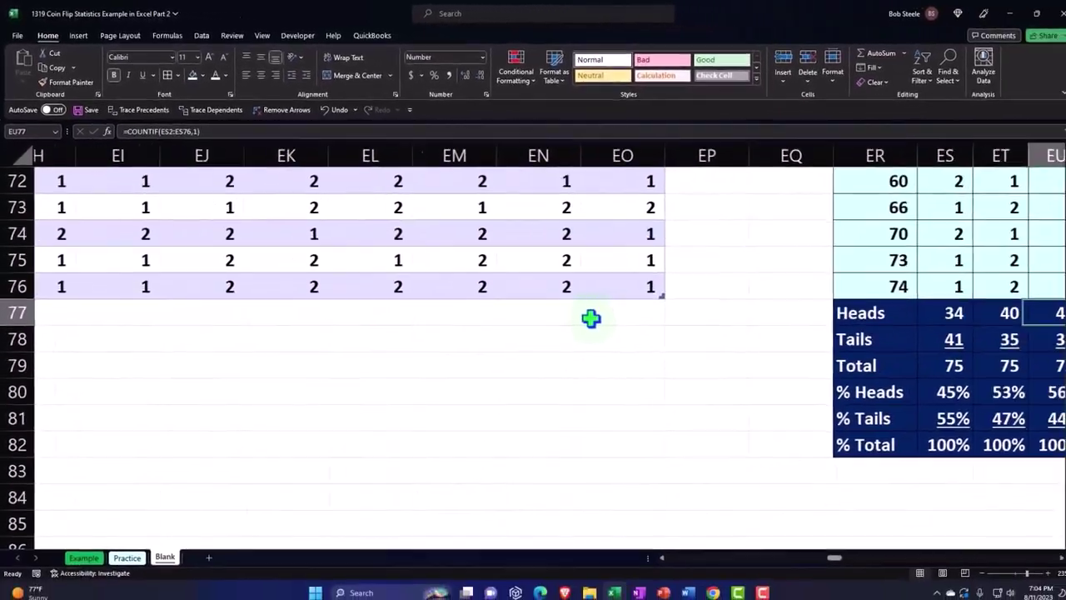
{"action": "key", "text": "Right"}
{"action": "key", "text": "Right"}
{"action": "key", "text": "Right"}
{"action": "key", "text": "Right"}
{"action": "key", "text": "Right"}
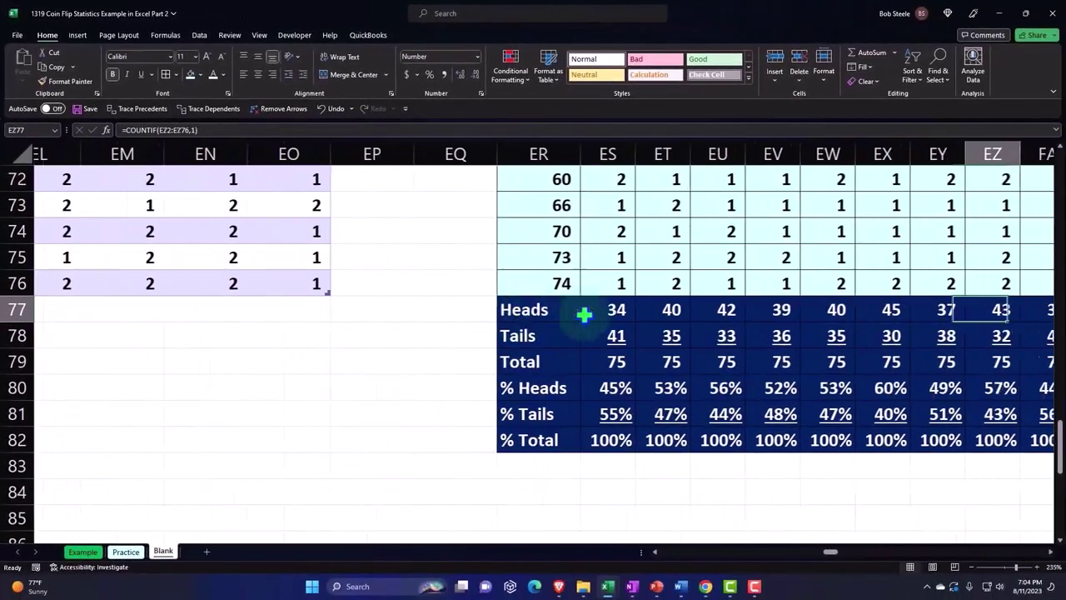
Copy the ER77:ER82 summary rows across all tests and paste them at JB77.
{"action": "left_click_drag", "start_coordinate": [529, 310], "coordinate": [514, 359]}
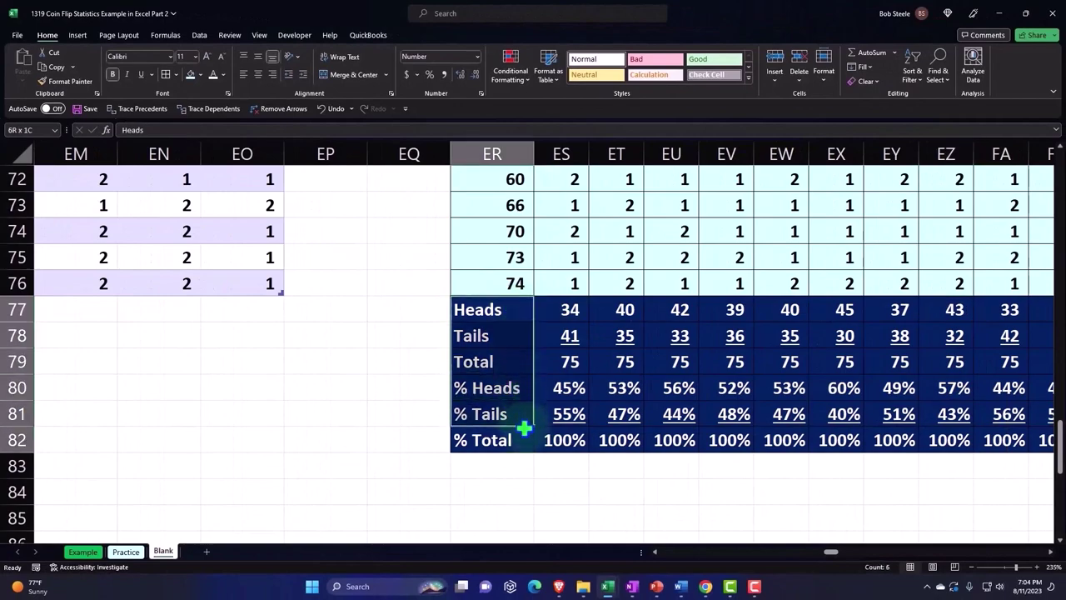
{"action": "left_click_drag", "start_coordinate": [626, 442], "coordinate": [1037, 443]}
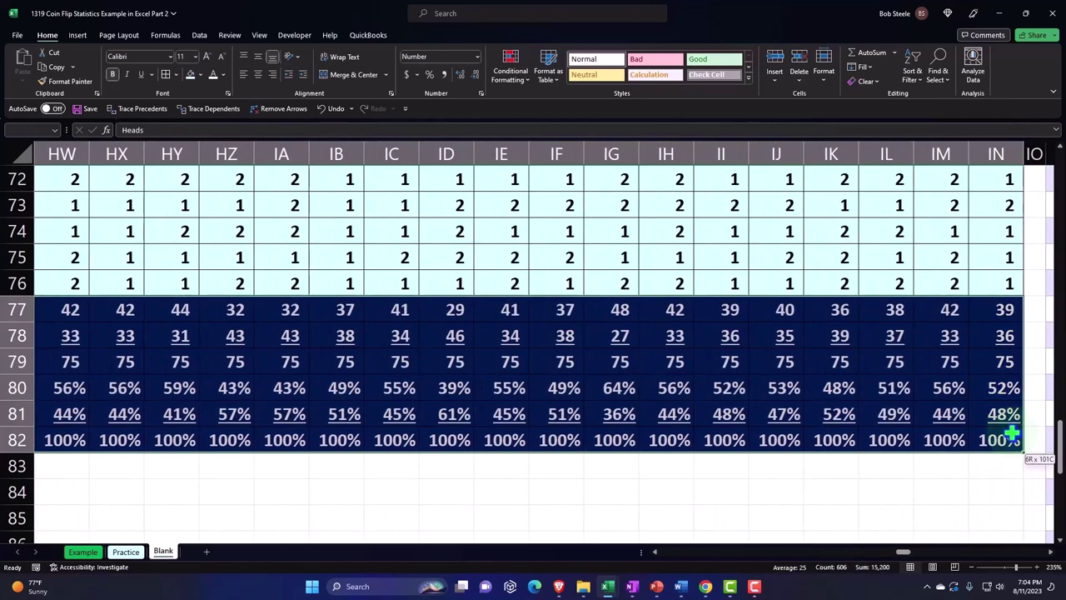
{"action": "key", "text": "ctrl+c"}
{"action": "left_click", "coordinate": [1037, 276]}
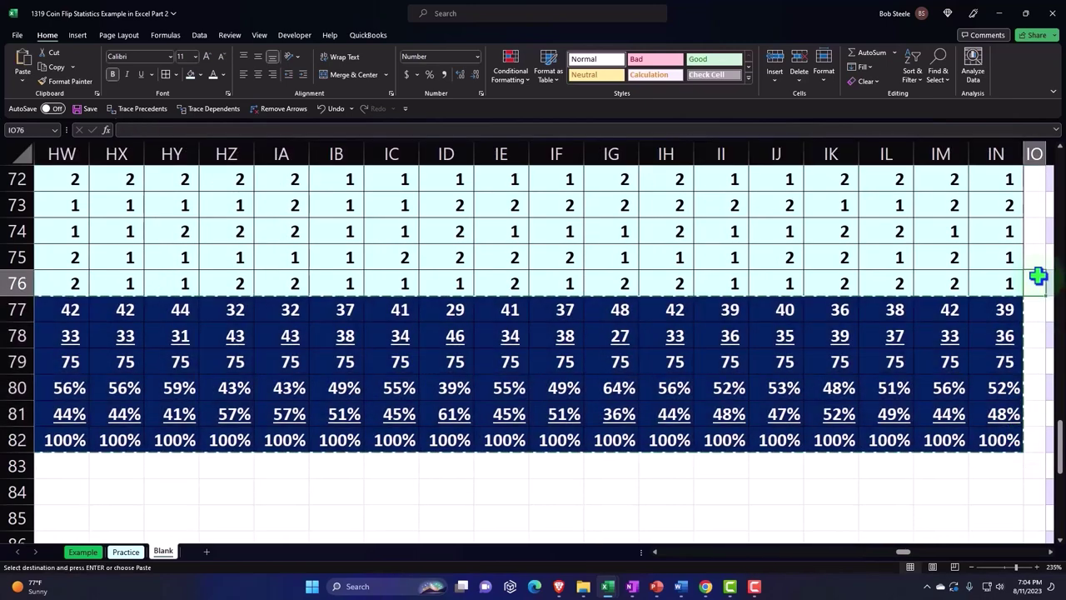
{"action": "key", "text": "Right"}
{"action": "key", "text": "Right"}
{"action": "key", "text": "Right"}
{"action": "key", "text": "Right"}
{"action": "key", "text": "Right"}
{"action": "key", "text": "Right"}
{"action": "key", "text": "Right"}
{"action": "key", "text": "Right"}
{"action": "key", "text": "Right"}
{"action": "key", "text": "Right"}
{"action": "key", "text": "Right"}
{"action": "key", "text": "Right"}
{"action": "key", "text": "Right"}
{"action": "key", "text": "Right"}
{"action": "key", "text": "Right"}
{"action": "key", "text": "Right"}
{"action": "key", "text": "Right"}
{"action": "key", "text": "Right"}
{"action": "key", "text": "Right"}
{"action": "key", "text": "Right"}
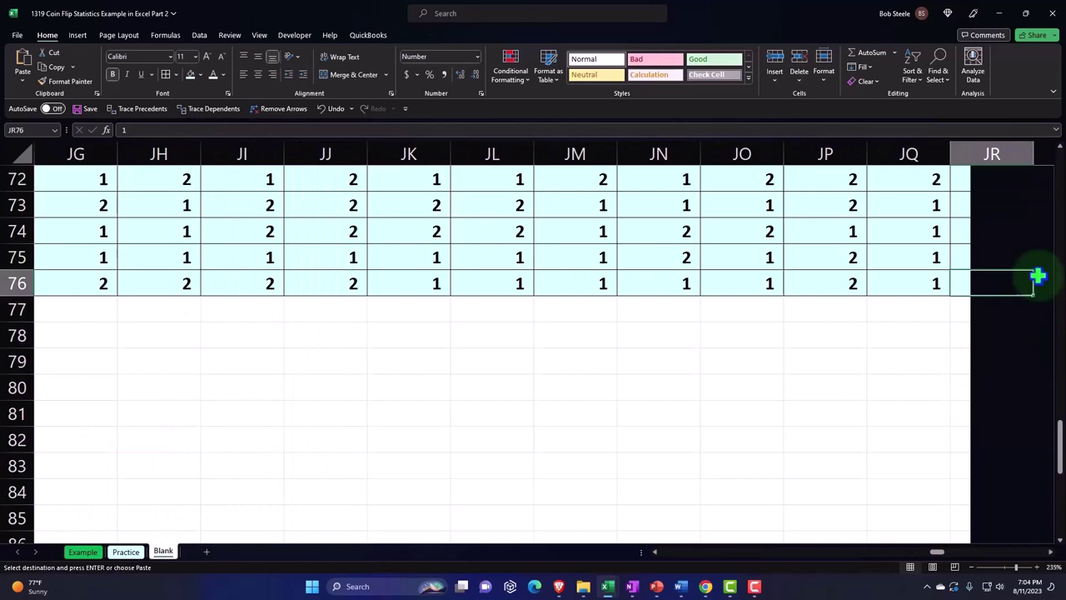
{"action": "key", "text": "Left"}
{"action": "key", "text": "Left"}
{"action": "key", "text": "Left"}
{"action": "key", "text": "Left"}
{"action": "key", "text": "Left"}
{"action": "key", "text": "Left"}
{"action": "key", "text": "Left"}
{"action": "key", "text": "Left"}
{"action": "key", "text": "Left"}
{"action": "key", "text": "Left"}
{"action": "key", "text": "Left"}
{"action": "key", "text": "Left"}
{"action": "key", "text": "Left"}
{"action": "key", "text": "Left"}
{"action": "key", "text": "Left"}
{"action": "key", "text": "Left"}
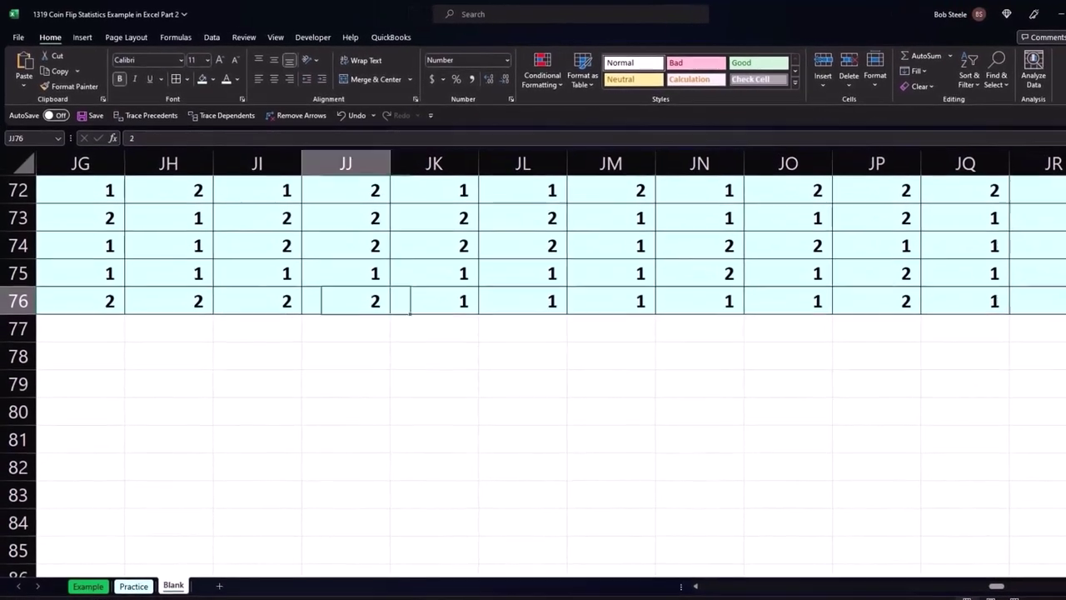
{"action": "key", "text": "Left"}
{"action": "key", "text": "Left"}
{"action": "key", "text": "Right"}
{"action": "key", "text": "Right"}
{"action": "key", "text": "Down"}
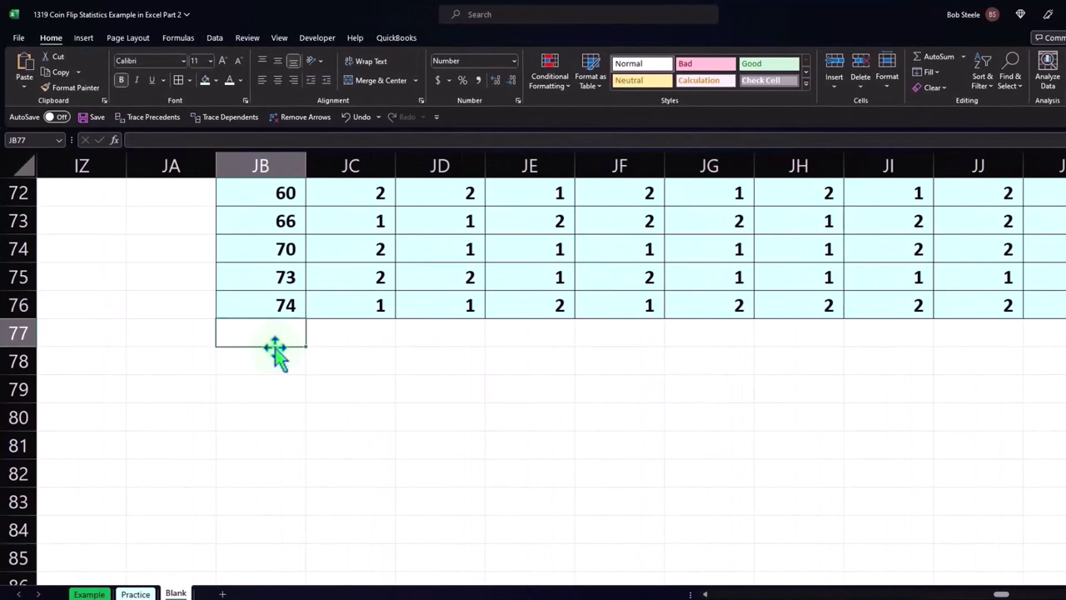
{"action": "key", "text": "ctrl+v"}
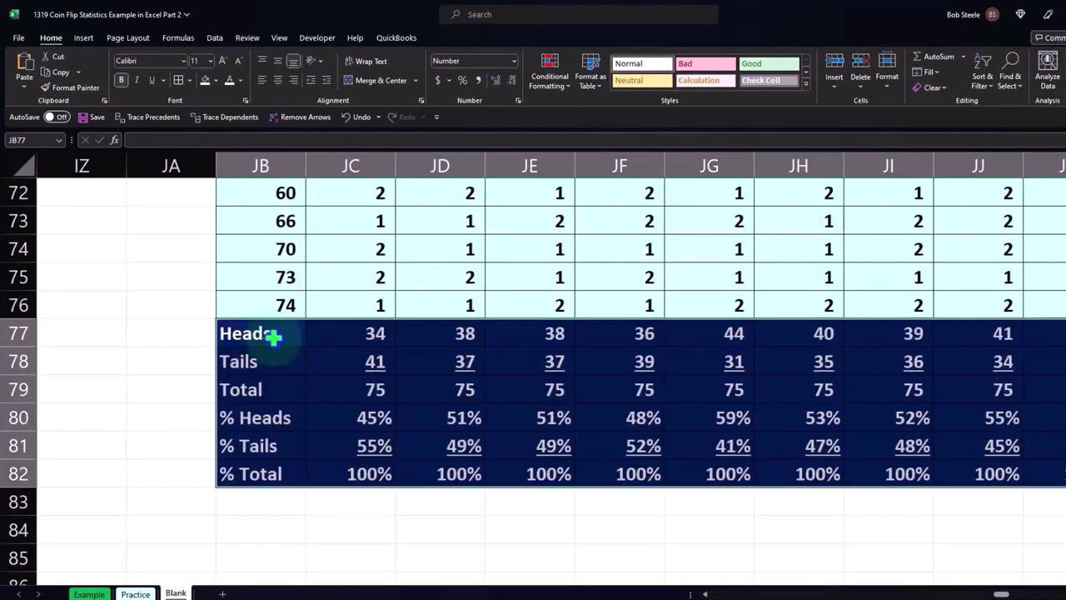
Check the Heads, Tails, Total, % Heads and % Total formulas in JC77–JC82.
{"action": "left_click", "coordinate": [364, 334]}
{"action": "double_click", "coordinate": [364, 334]}
{"action": "key", "text": "Return"}
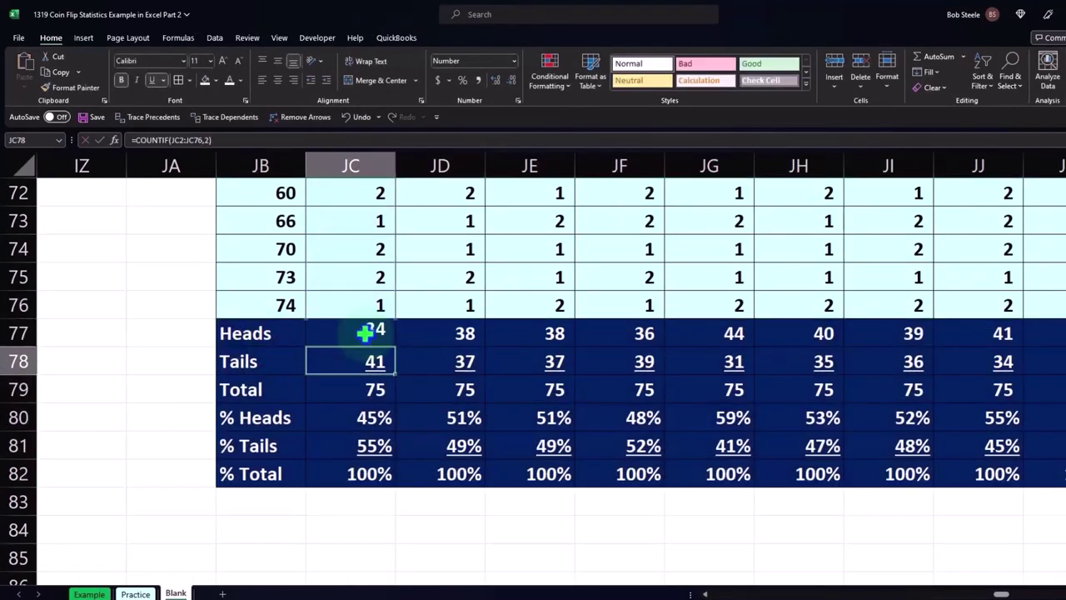
{"action": "double_click", "coordinate": [362, 358]}
{"action": "key", "text": "Return"}
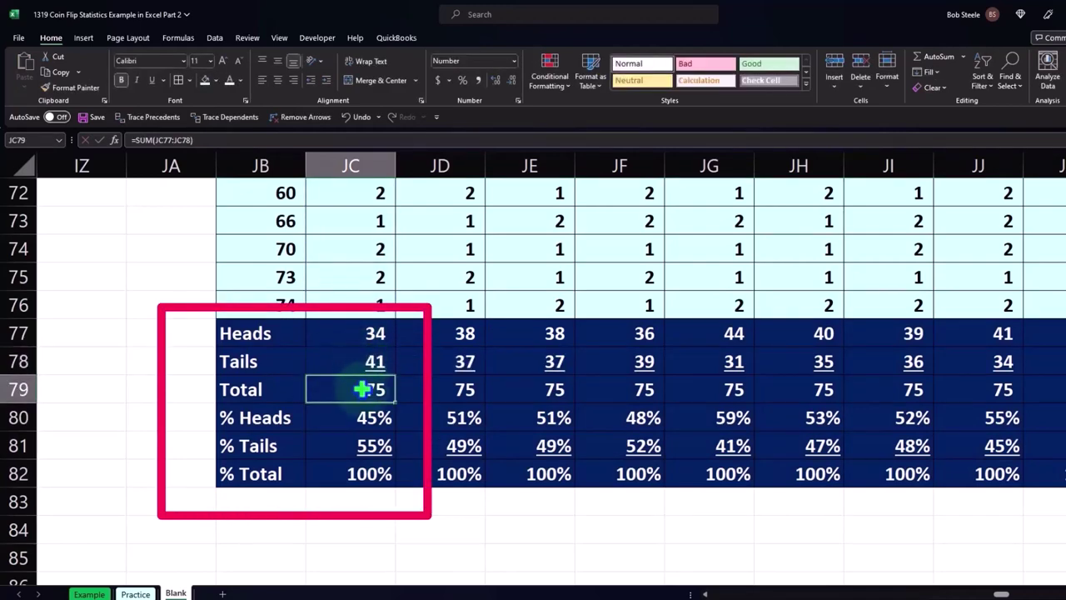
{"action": "double_click", "coordinate": [362, 387]}
{"action": "key", "text": "Return"}
{"action": "double_click", "coordinate": [358, 417]}
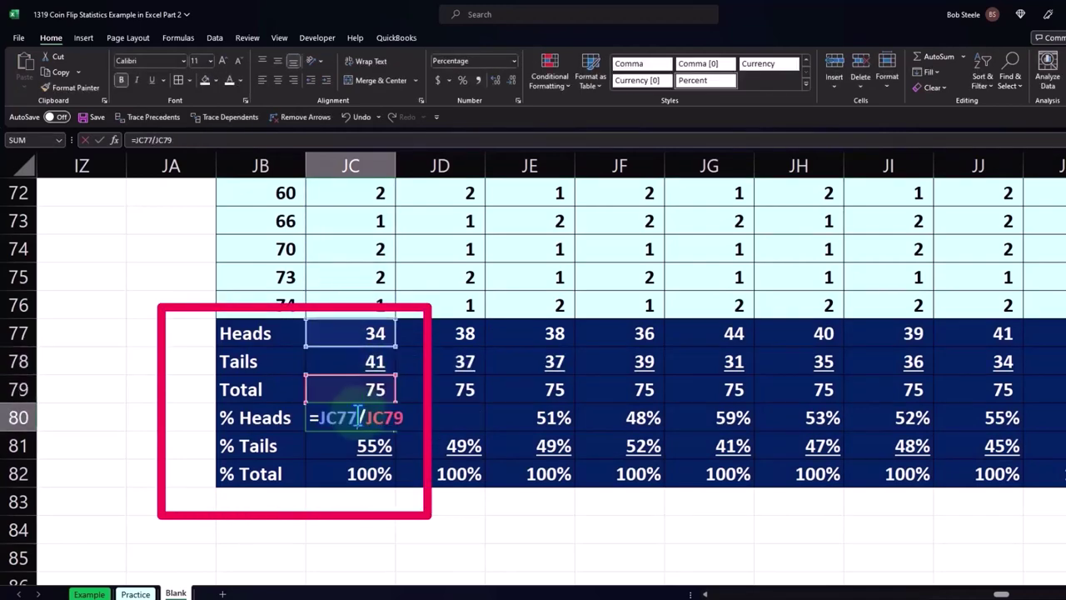
{"action": "key", "text": "Return"}
{"action": "double_click", "coordinate": [364, 472]}
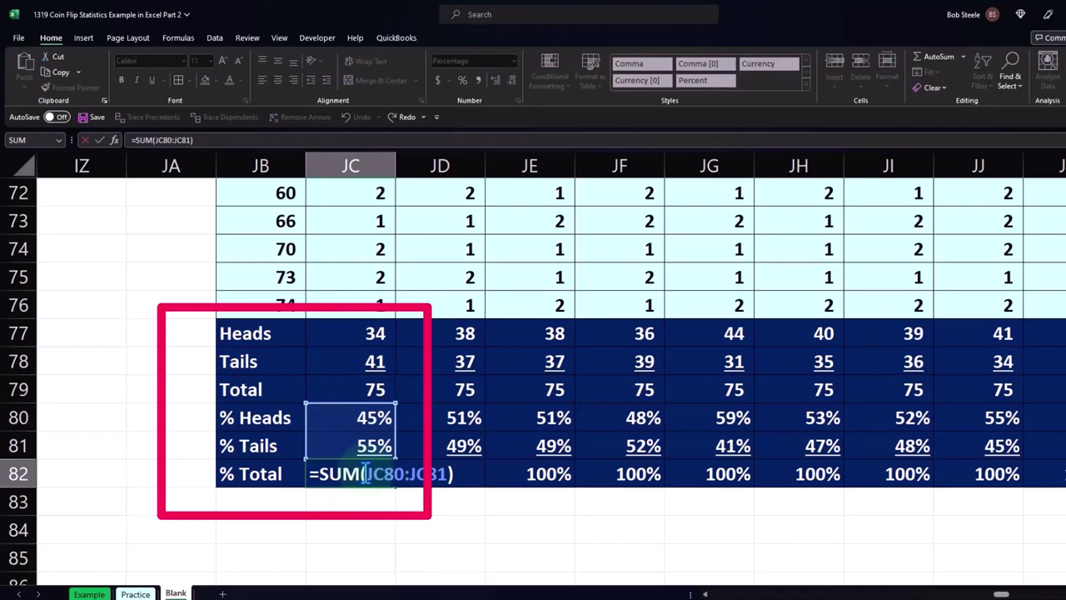
{"action": "key", "text": "Return"}
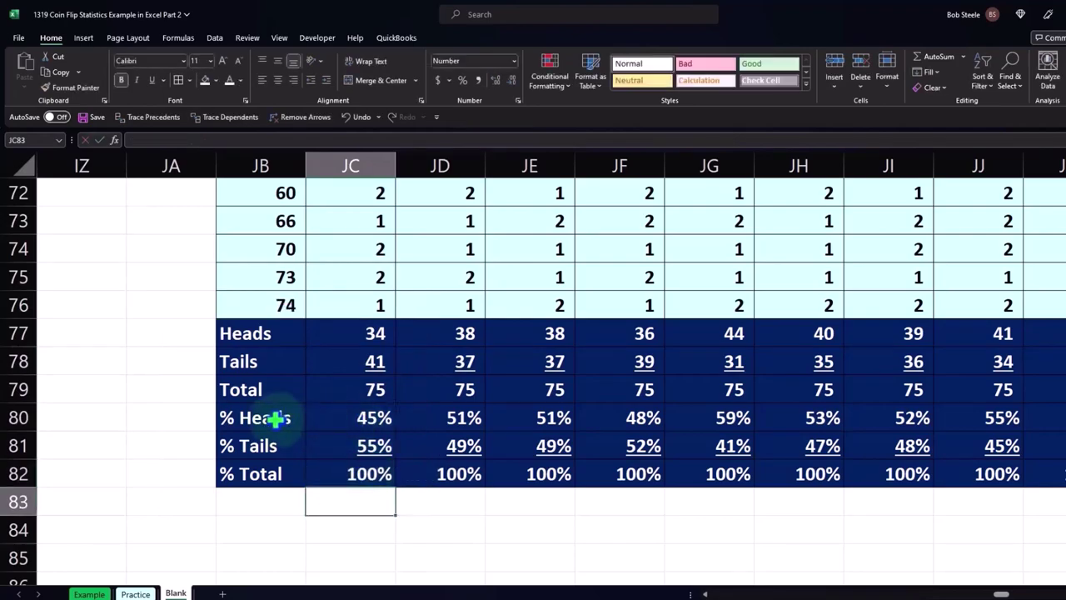
Copy the % Heads row 80 and paste it as values at NB1.
{"action": "left_click_drag", "start_coordinate": [274, 419], "coordinate": [946, 383]}
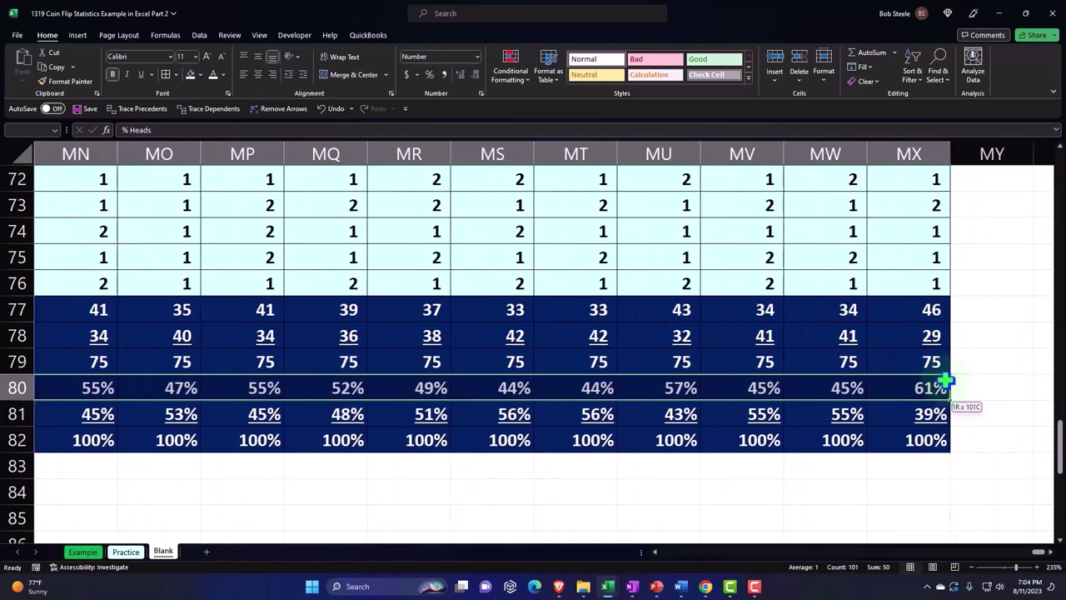
{"action": "key", "text": "ctrl+c"}
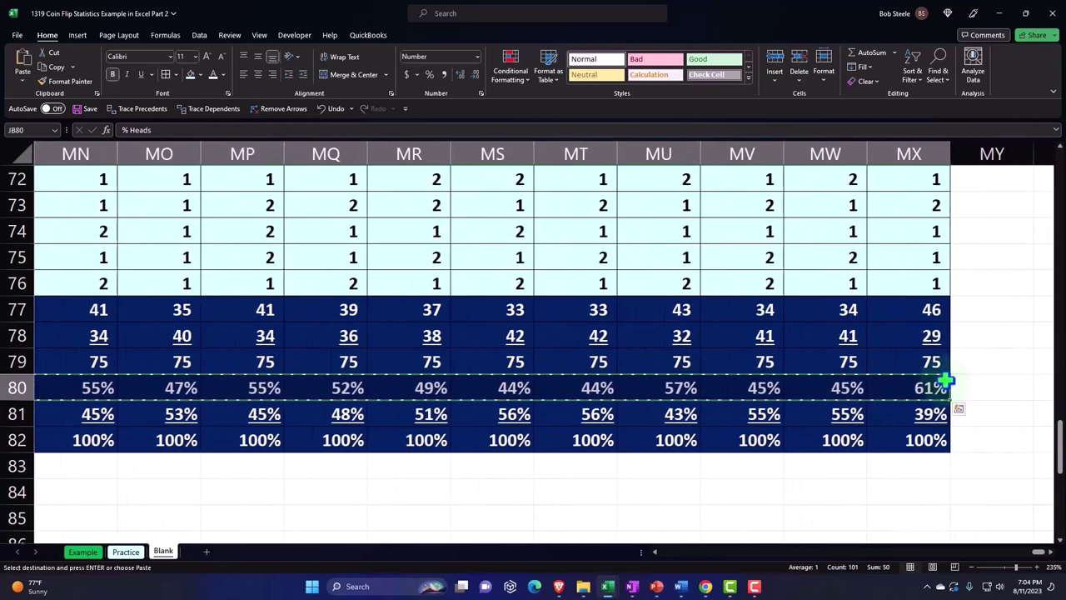
{"action": "scroll", "coordinate": [940, 396], "scroll_direction": "up", "scroll_amount": 20}
{"action": "scroll", "coordinate": [940, 400], "scroll_direction": "up", "scroll_amount": 1}
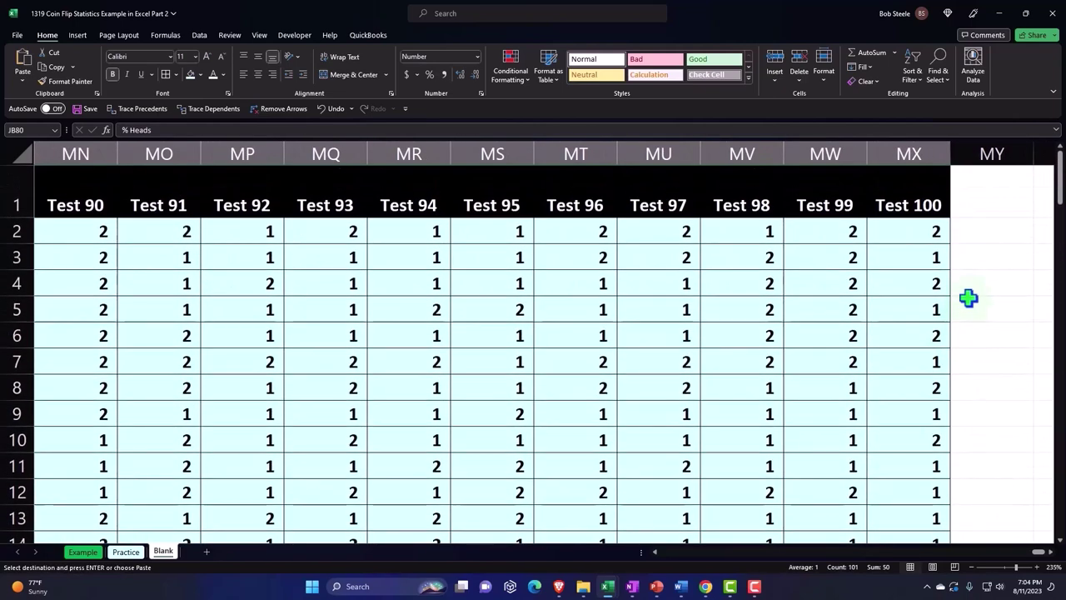
{"action": "left_click", "coordinate": [980, 241]}
{"action": "key", "text": "Right"}
{"action": "key", "text": "Right"}
{"action": "key", "text": "Right"}
{"action": "key", "text": "Right"}
{"action": "key", "text": "Right"}
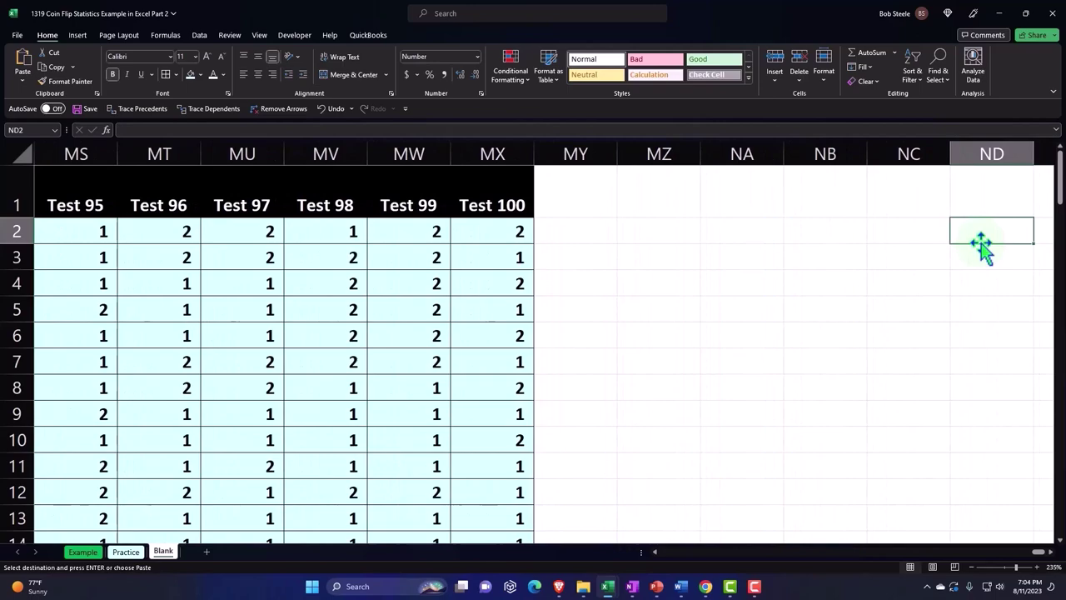
{"action": "left_click", "coordinate": [825, 198]}
{"action": "right_click", "coordinate": [824, 198]}
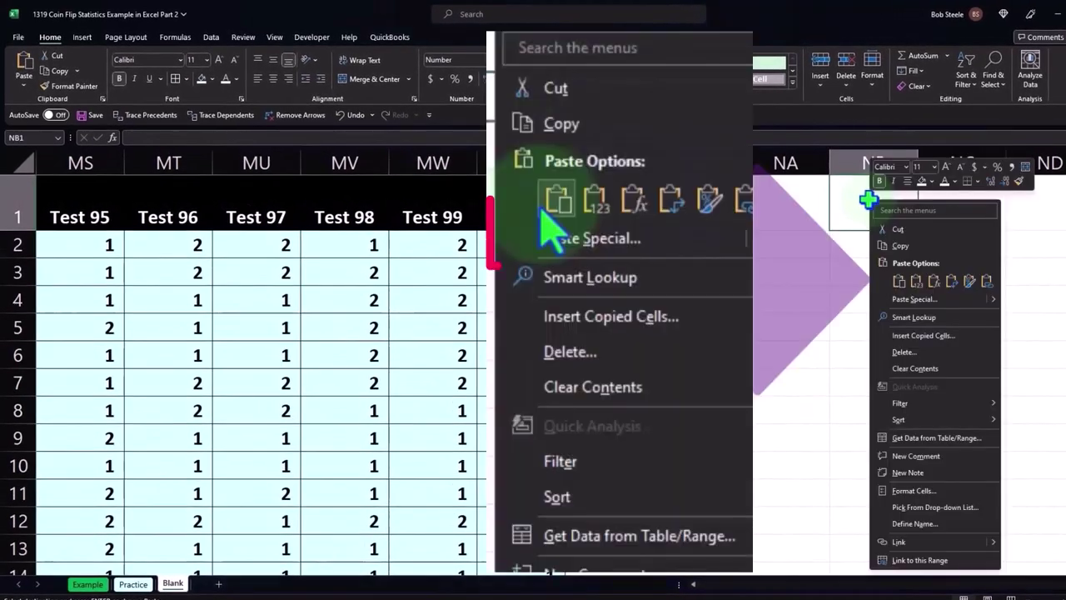
{"action": "left_click", "coordinate": [916, 281]}
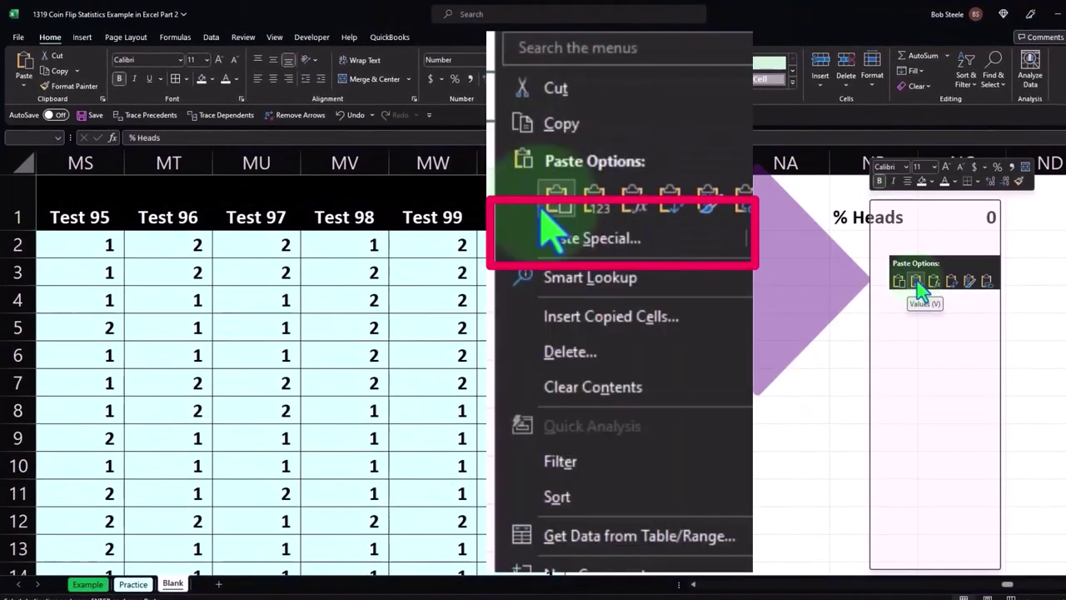
Copy that row and paste it transposed into column NA with Paste Special.
{"action": "right_click", "coordinate": [930, 201]}
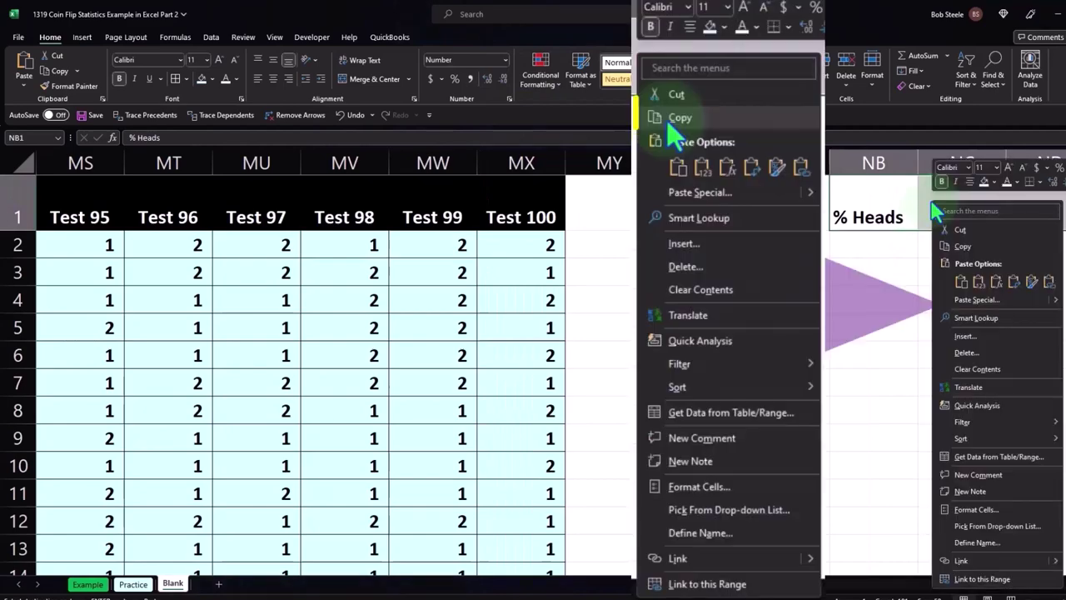
{"action": "left_click", "coordinate": [958, 245]}
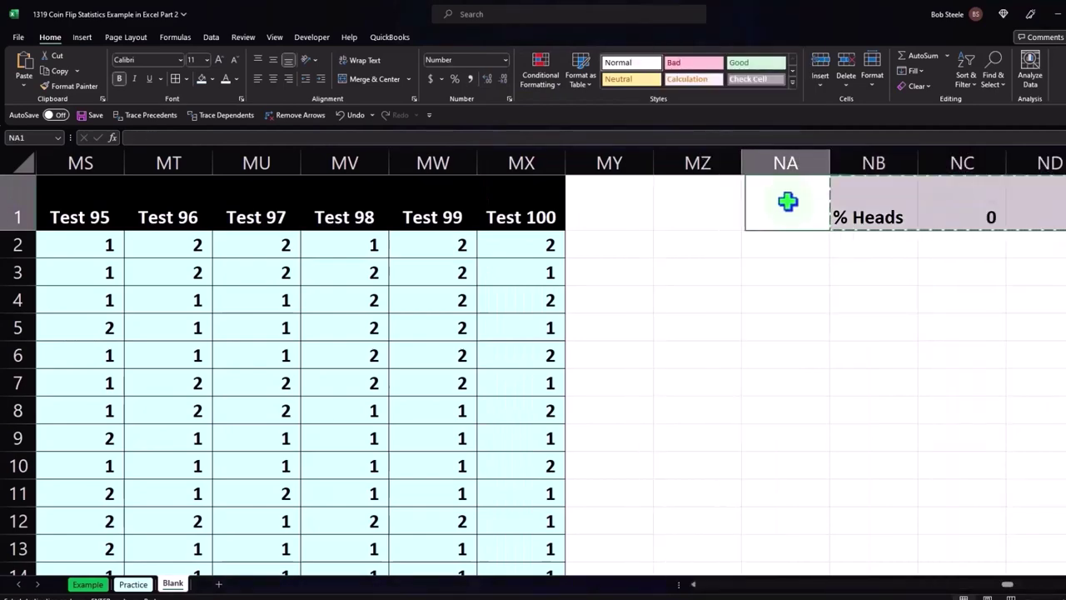
{"action": "right_click", "coordinate": [788, 200]}
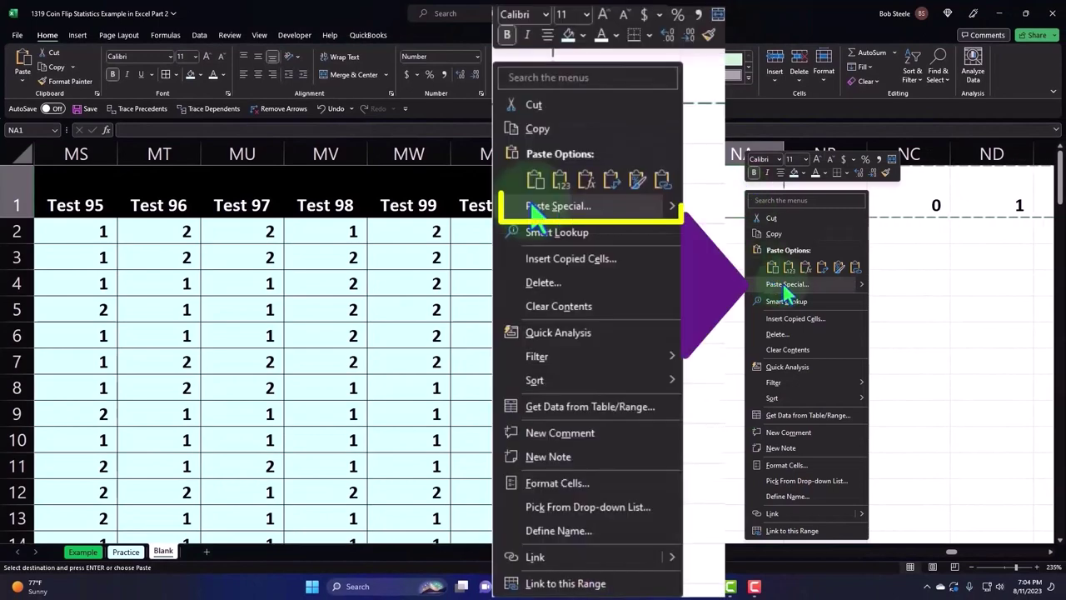
{"action": "left_click", "coordinate": [774, 284]}
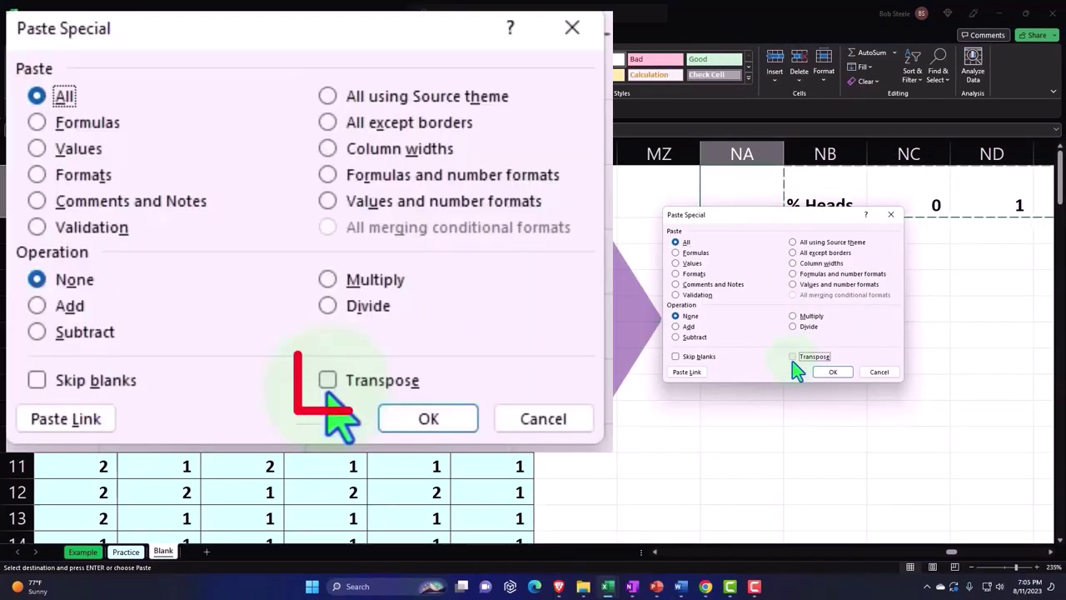
{"action": "left_click", "coordinate": [792, 357]}
{"action": "left_click", "coordinate": [826, 372]}
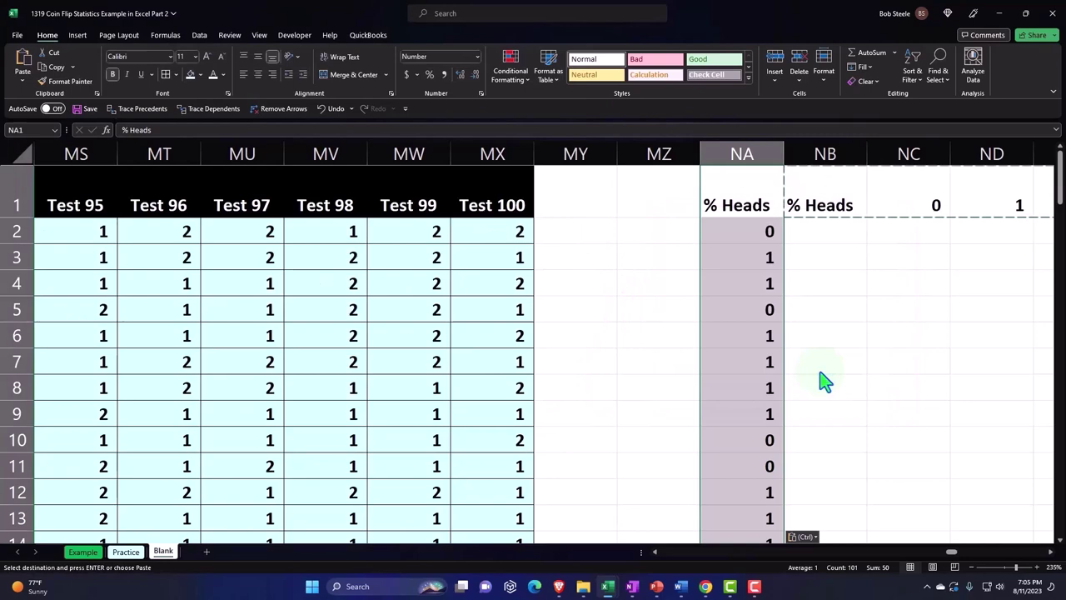
Turn the % Heads column into a table and format its values as percentages.
{"action": "left_click_drag", "start_coordinate": [828, 196], "coordinate": [712, 170]}
{"action": "key", "text": "Left"}
{"action": "key", "text": "Left"}
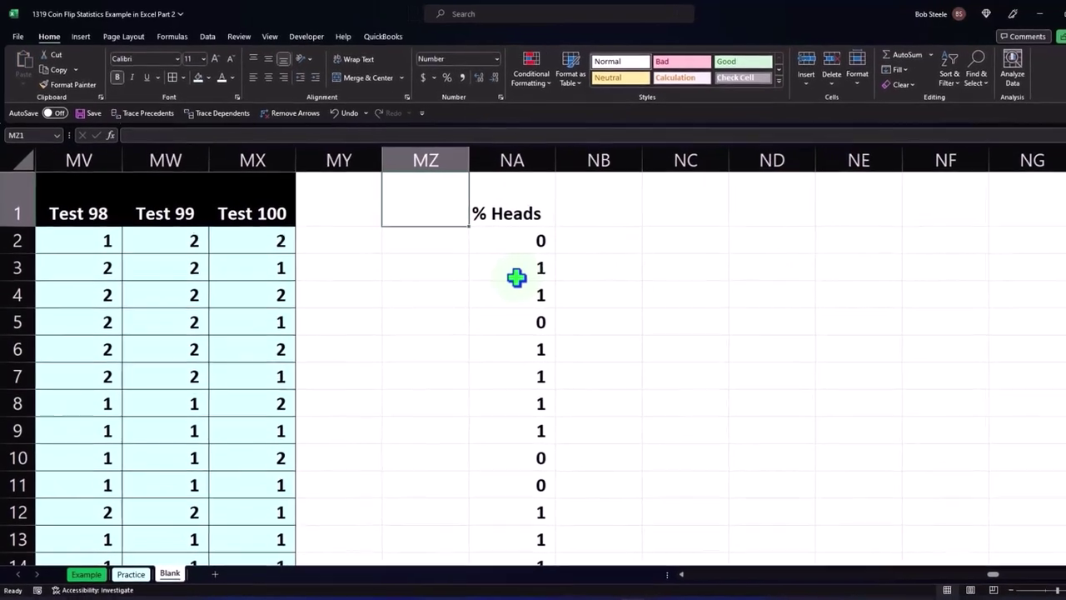
{"action": "left_click", "coordinate": [517, 277]}
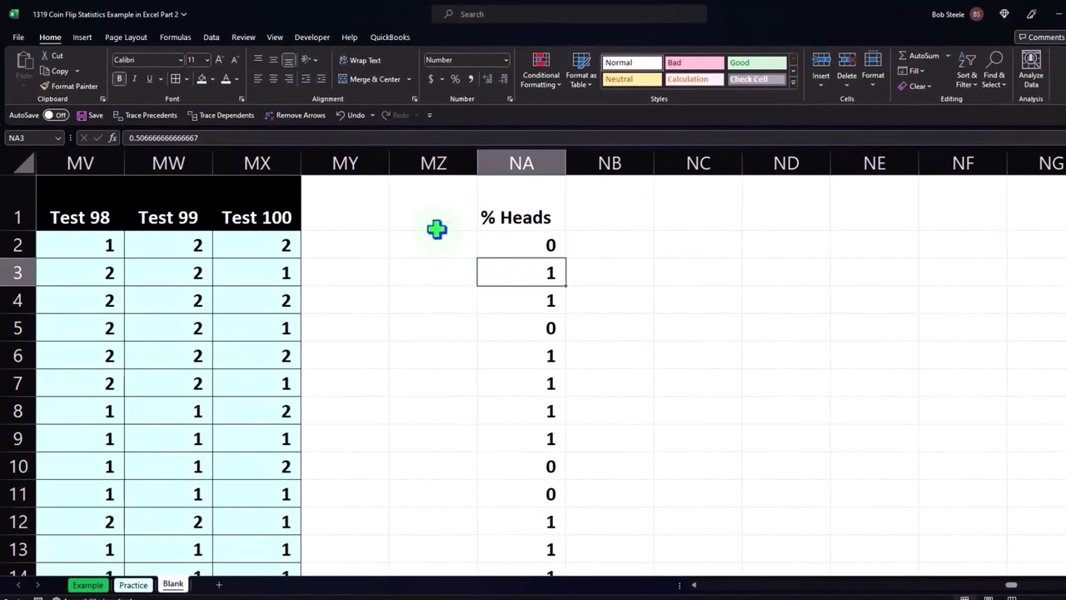
{"action": "left_click", "coordinate": [83, 42]}
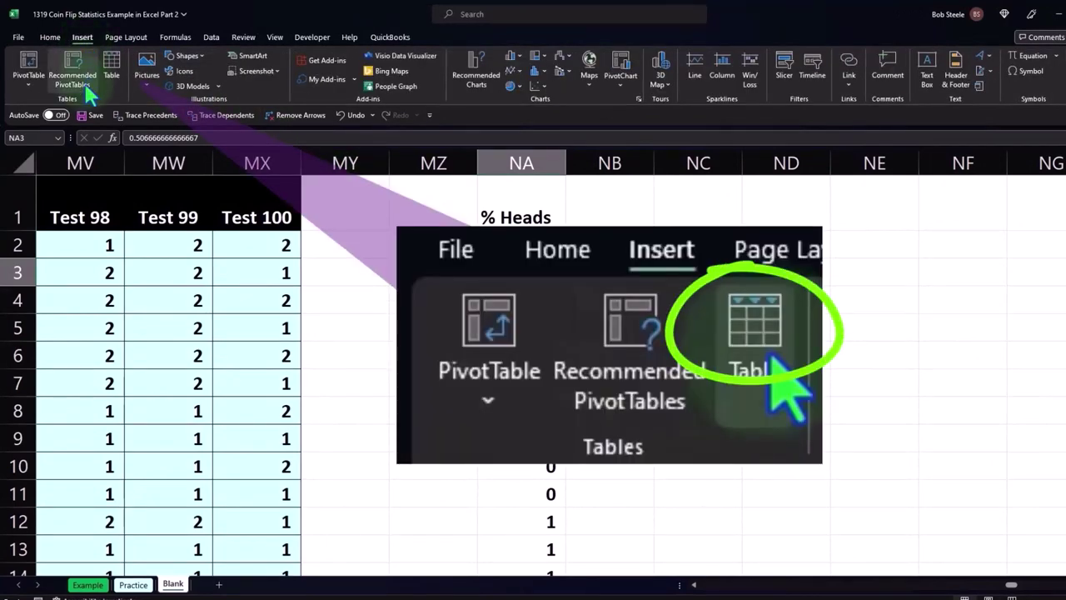
{"action": "left_click", "coordinate": [113, 70]}
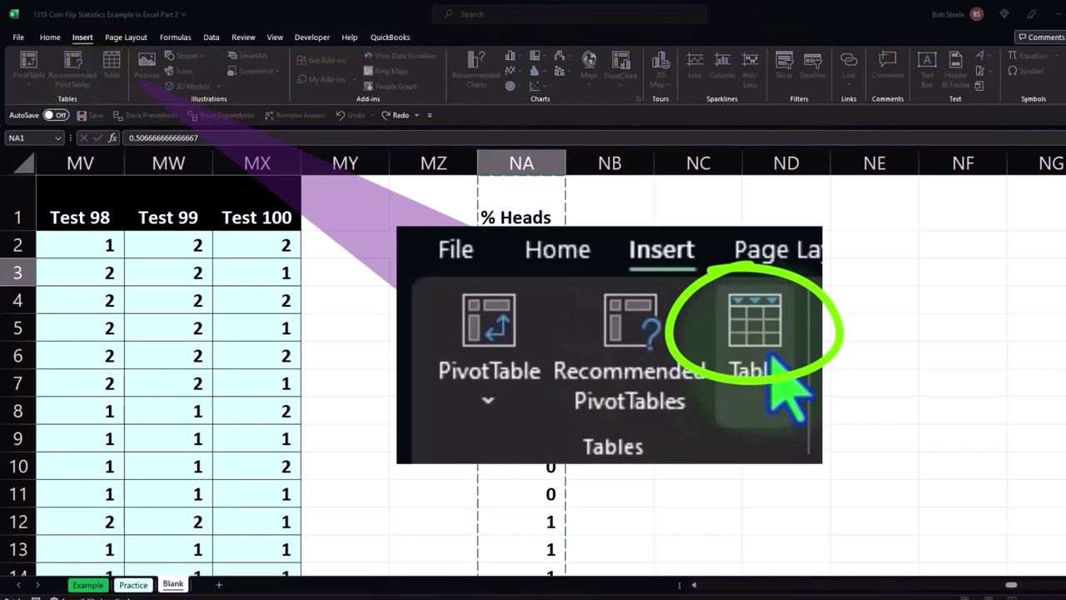
{"action": "left_click", "coordinate": [512, 339]}
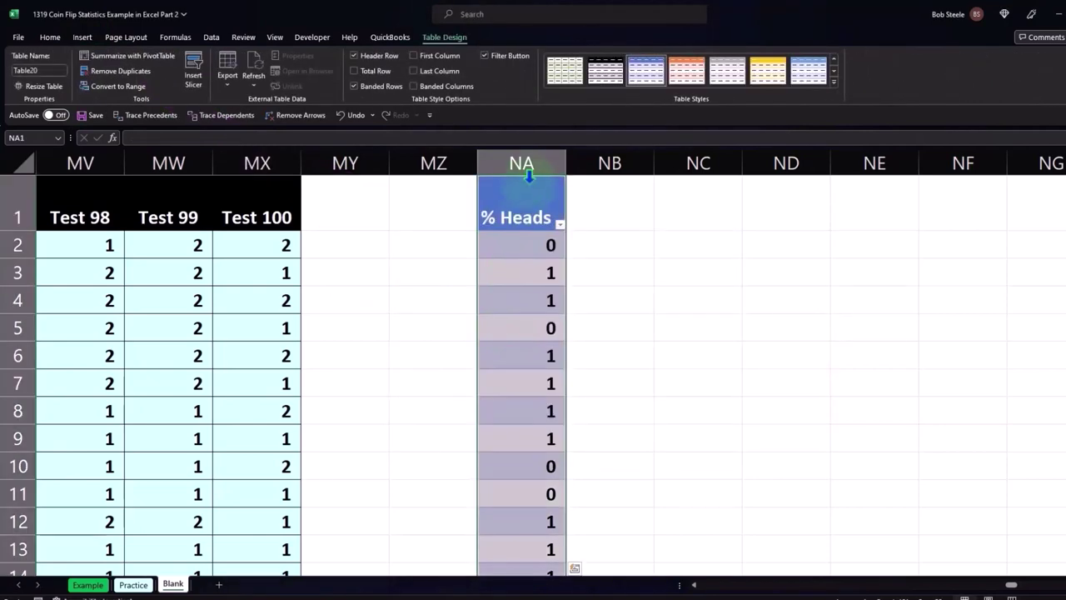
{"action": "left_click", "coordinate": [50, 37]}
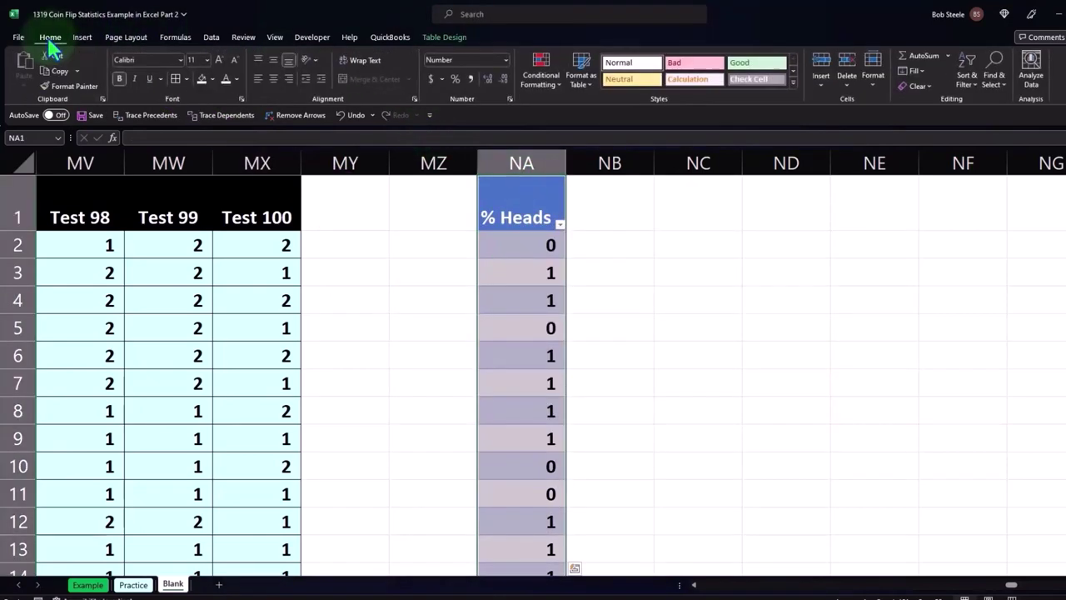
{"action": "left_click", "coordinate": [449, 79]}
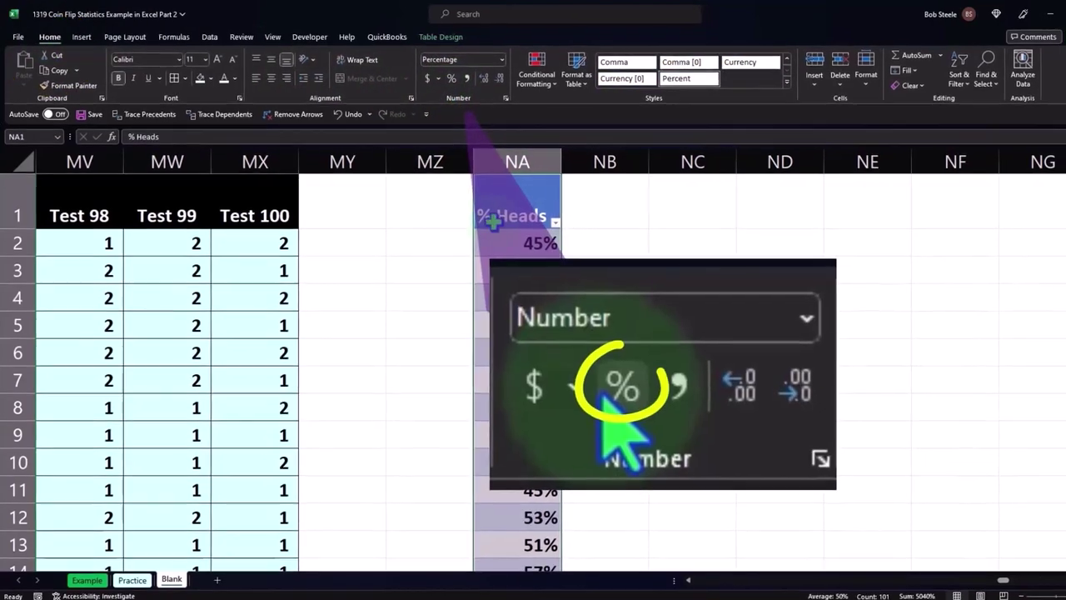
Delete the empty column MZ and narrow column MY into a thin spacer.
{"action": "left_click", "coordinate": [411, 164]}
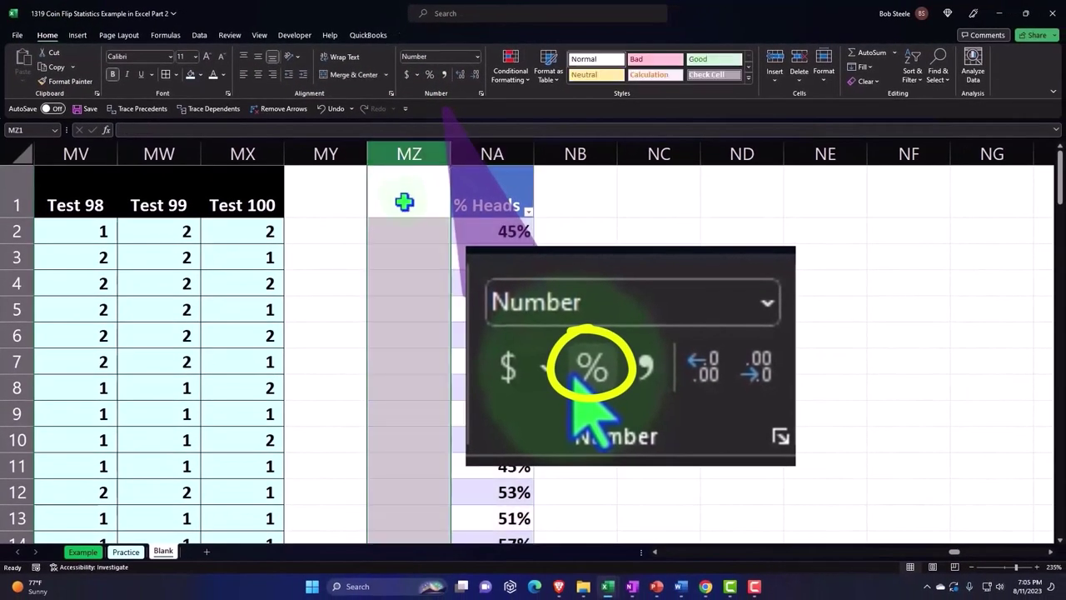
{"action": "right_click", "coordinate": [405, 204]}
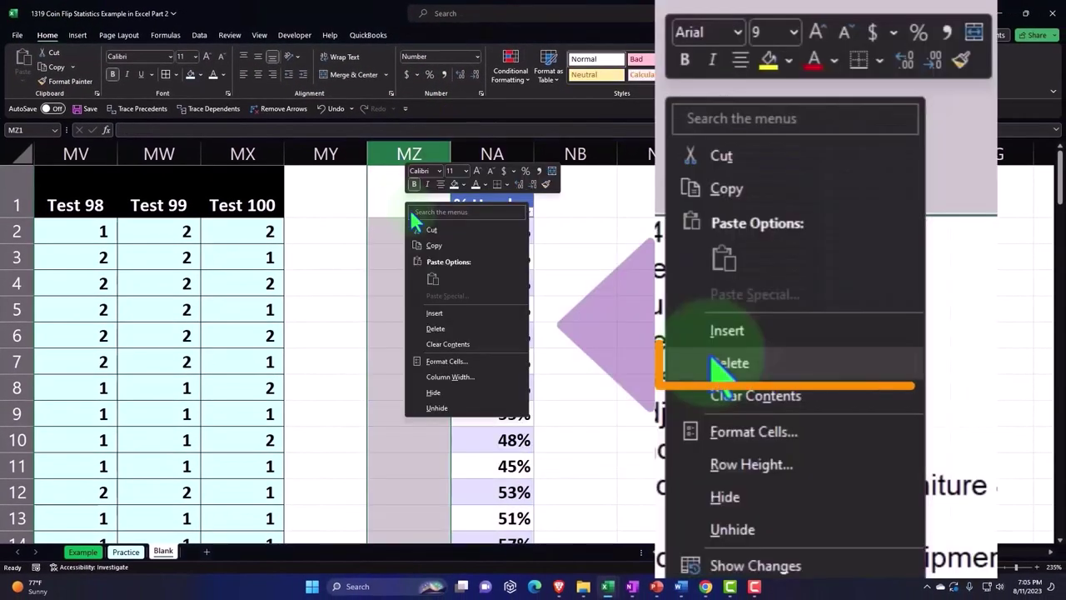
{"action": "left_click", "coordinate": [429, 327]}
{"action": "left_click", "coordinate": [325, 230]}
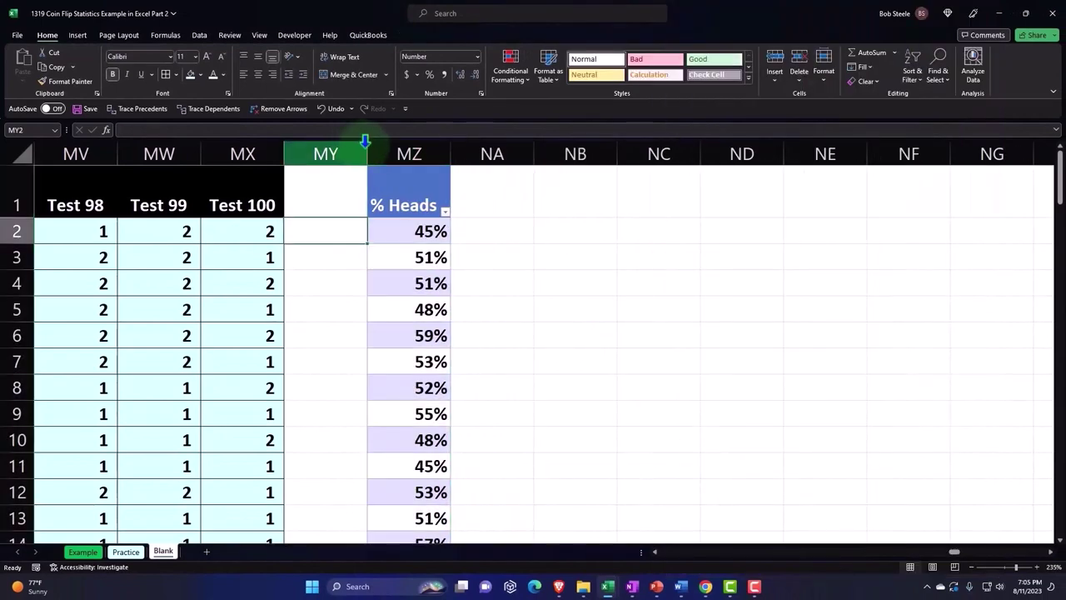
{"action": "left_click_drag", "start_coordinate": [367, 154], "coordinate": [297, 158]}
Insert a histogram of the % Heads values and delete its chart title.
{"action": "left_click", "coordinate": [338, 164]}
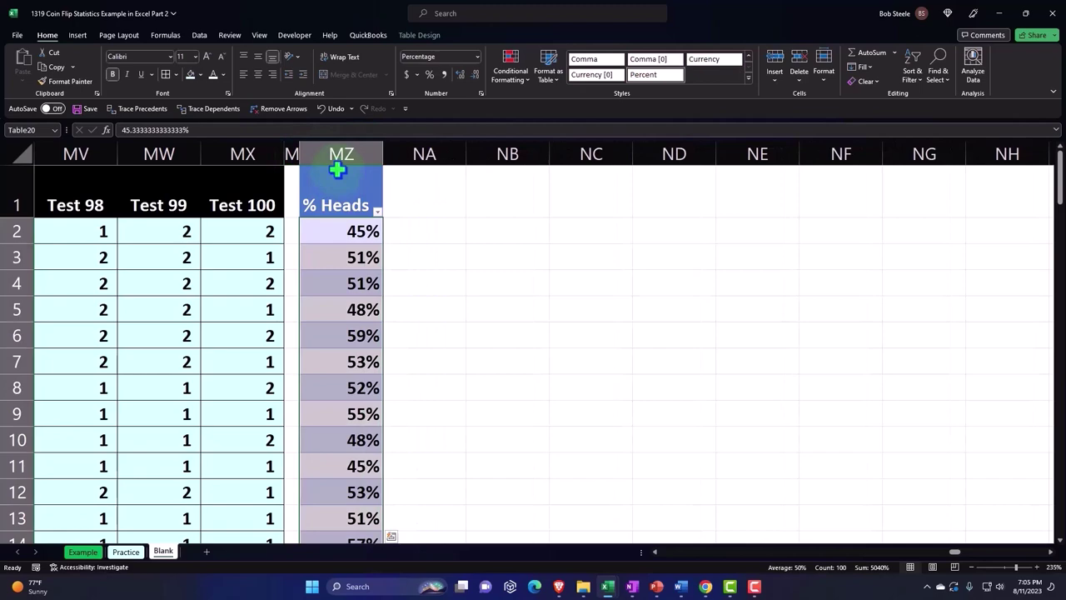
{"action": "left_click", "coordinate": [77, 37]}
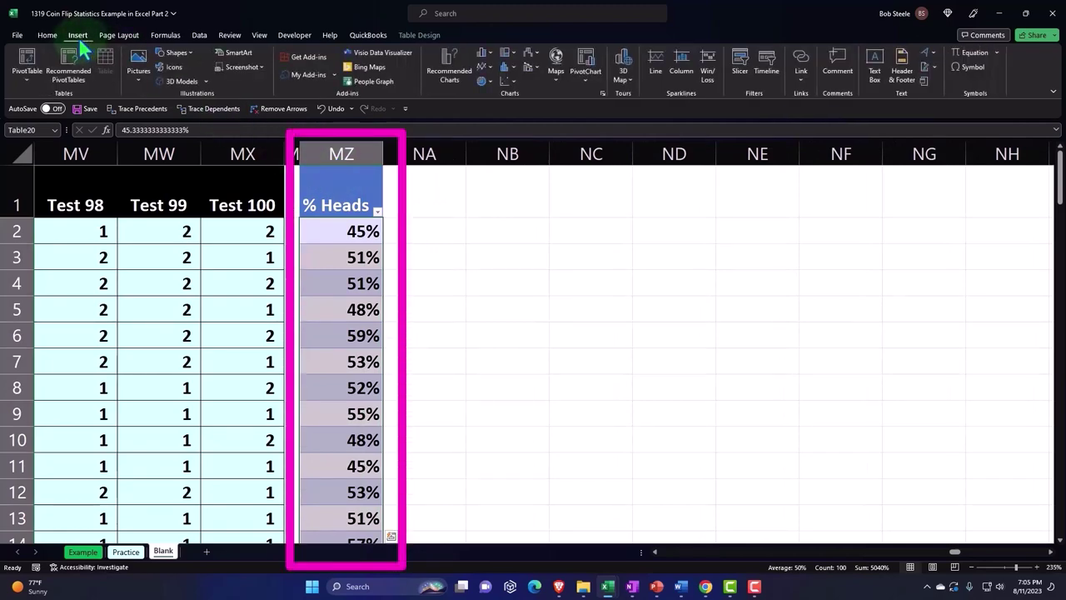
{"action": "left_click", "coordinate": [505, 68]}
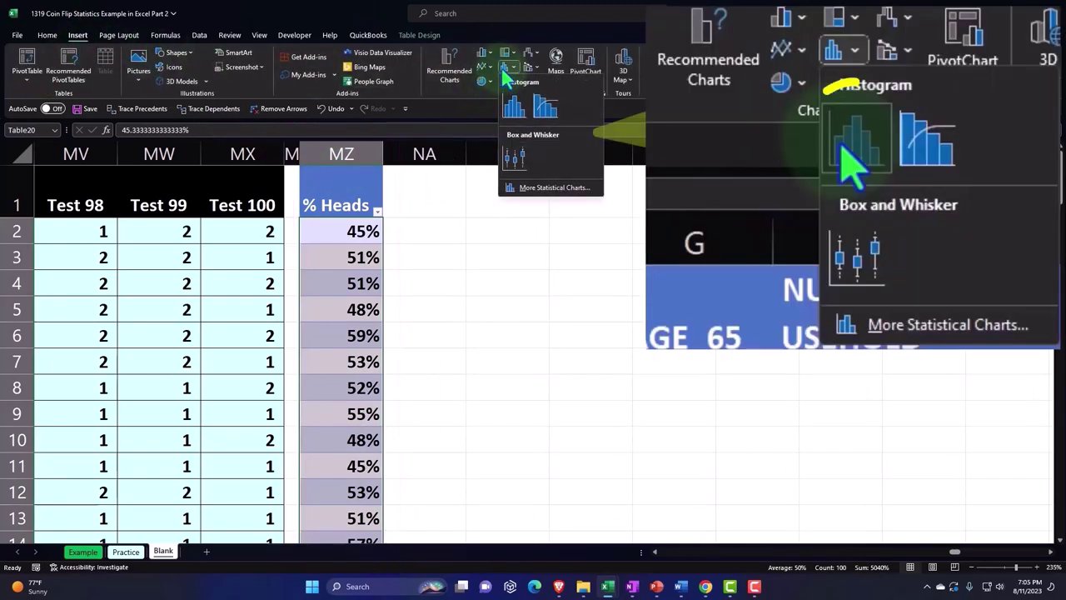
{"action": "left_click", "coordinate": [512, 101]}
{"action": "left_click", "coordinate": [562, 200]}
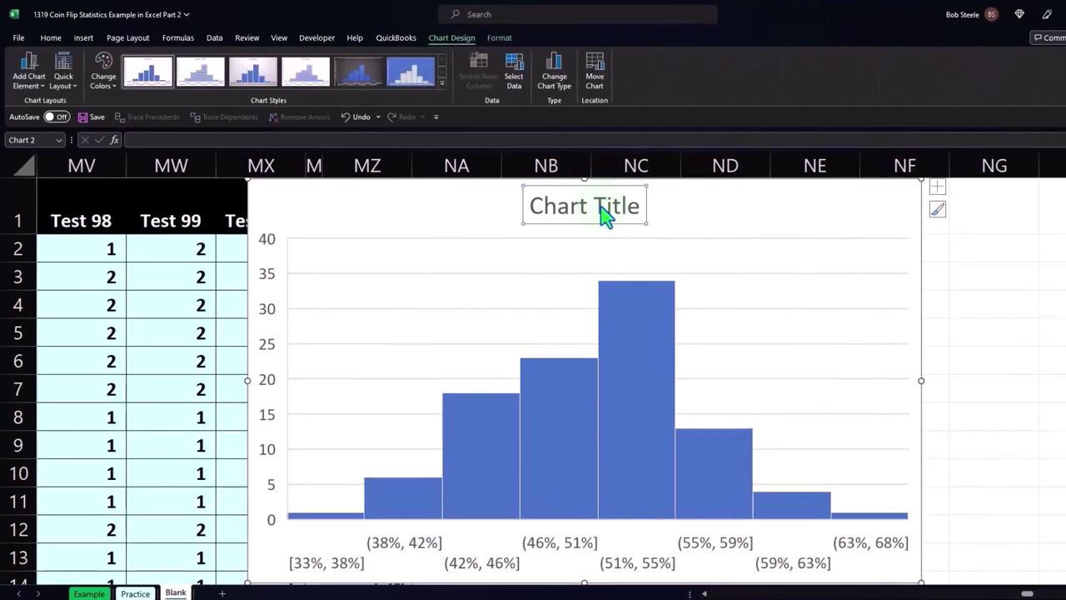
{"action": "key", "text": "Delete"}
Move the histogram right of the % Heads column and enlarge it so bin labels fit.
{"action": "left_click_drag", "start_coordinate": [266, 196], "coordinate": [457, 211]}
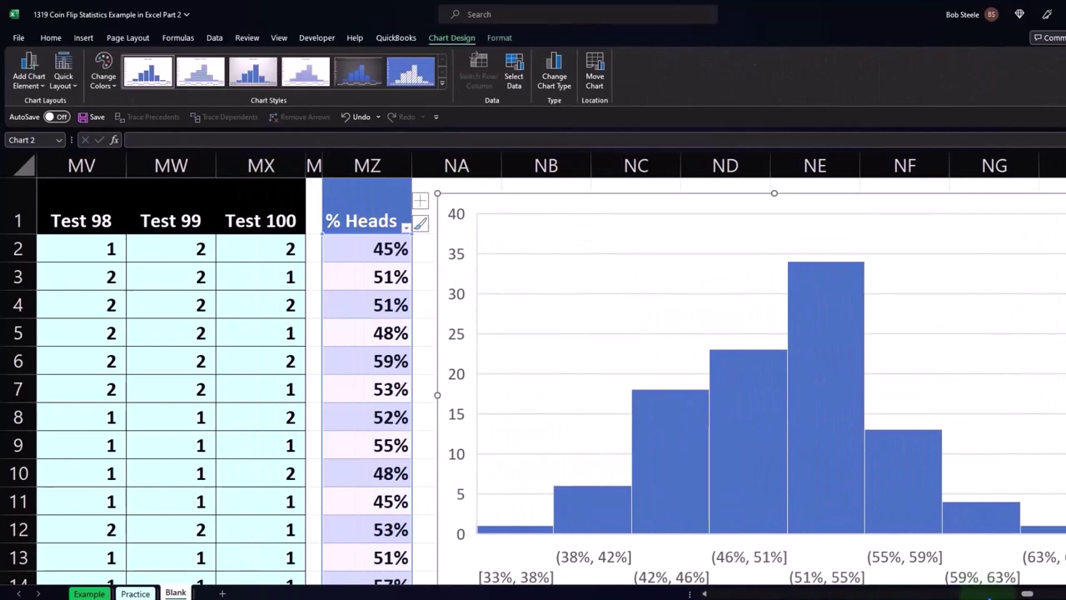
{"action": "scroll", "coordinate": [1027, 595], "scroll_direction": "right", "scroll_amount": 3}
{"action": "scroll", "coordinate": [633, 441], "scroll_direction": "down", "scroll_amount": 2}
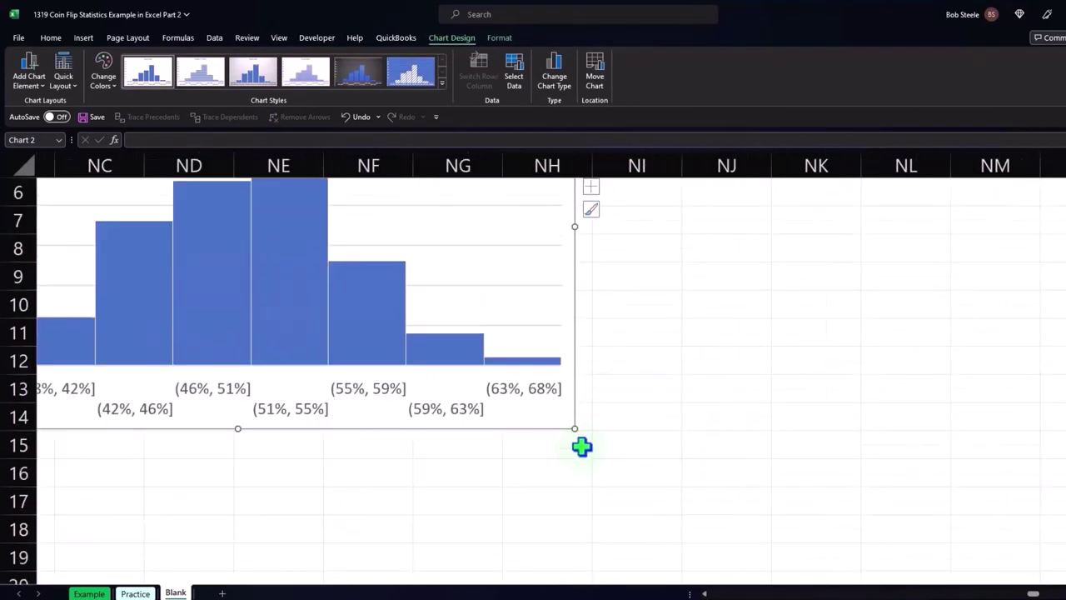
{"action": "left_click_drag", "start_coordinate": [574, 430], "coordinate": [626, 459]}
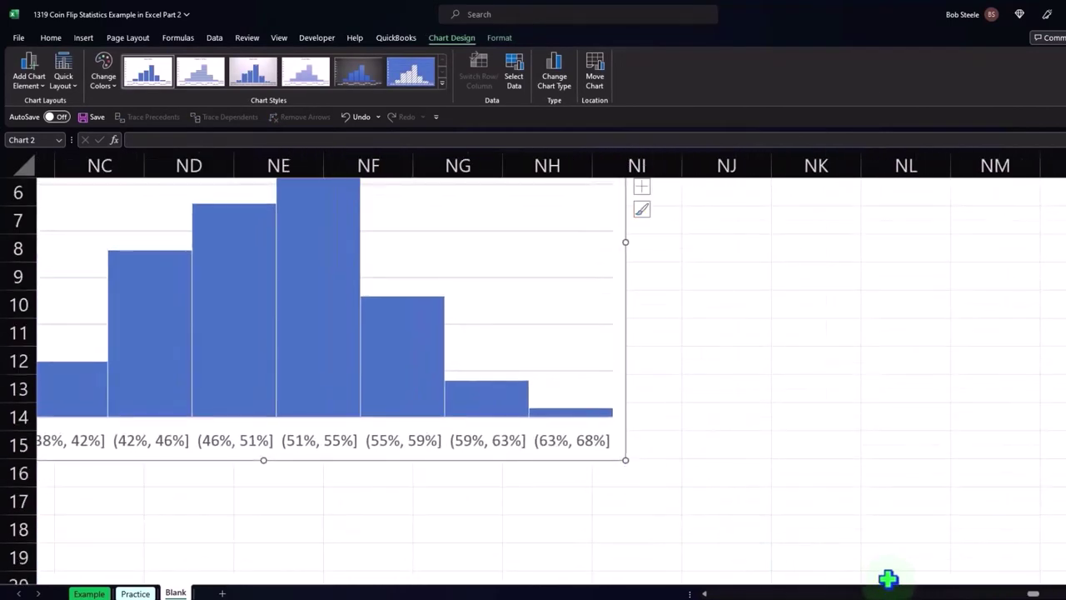
{"action": "left_click_drag", "start_coordinate": [1032, 594], "coordinate": [922, 593]}
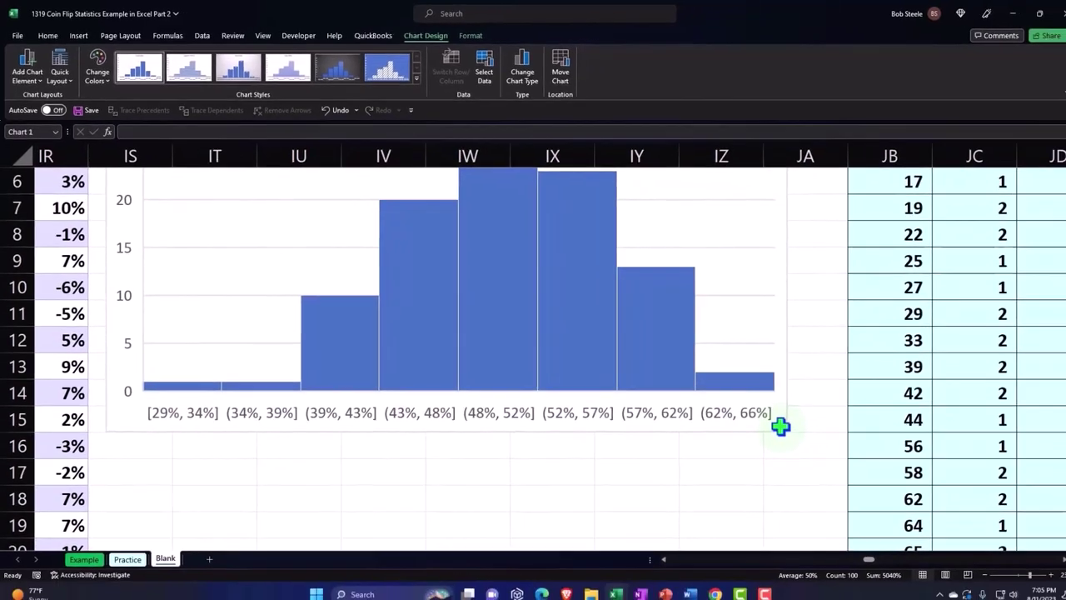
Paste a copy of the earlier fair-coin histogram, then delete the misplaced copy.
{"action": "left_click", "coordinate": [828, 452]}
{"action": "left_click", "coordinate": [511, 489]}
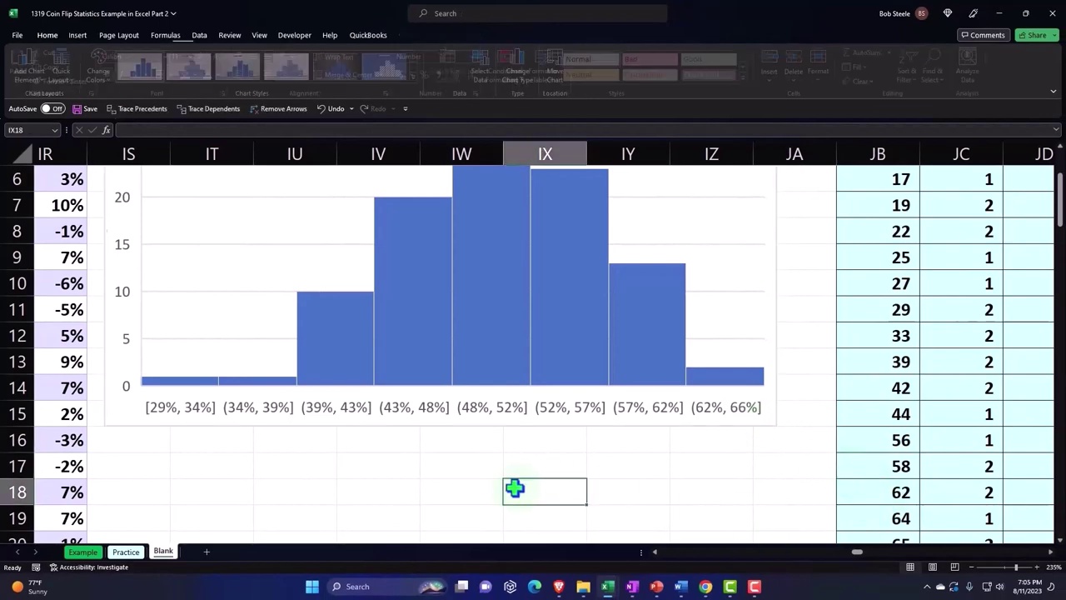
{"action": "key", "text": "ctrl+v"}
{"action": "scroll", "coordinate": [534, 459], "scroll_direction": "down", "scroll_amount": 4}
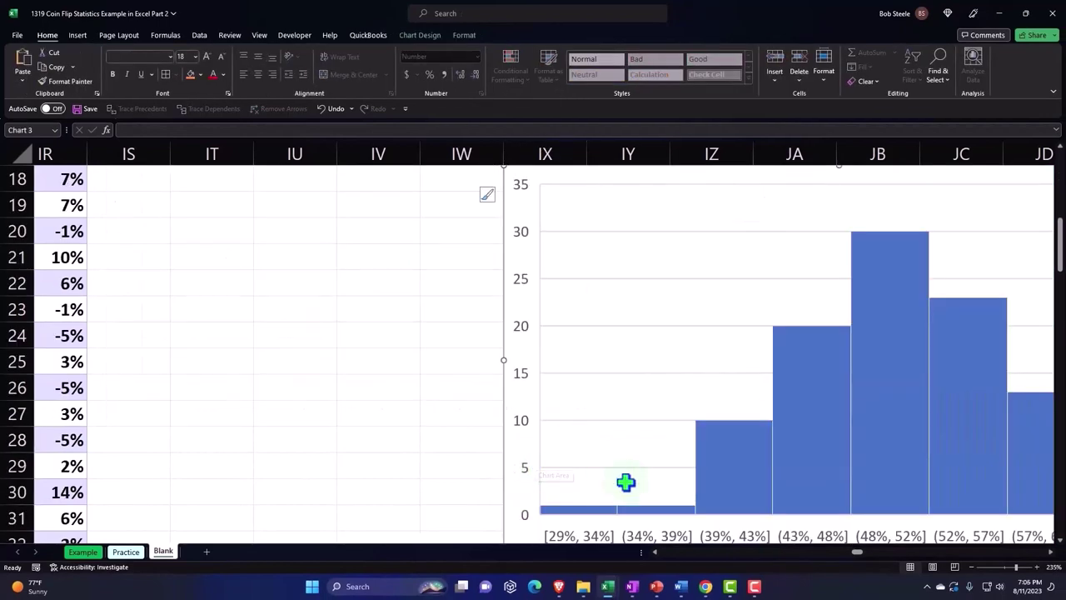
{"action": "scroll", "coordinate": [608, 408], "scroll_direction": "up", "scroll_amount": 2}
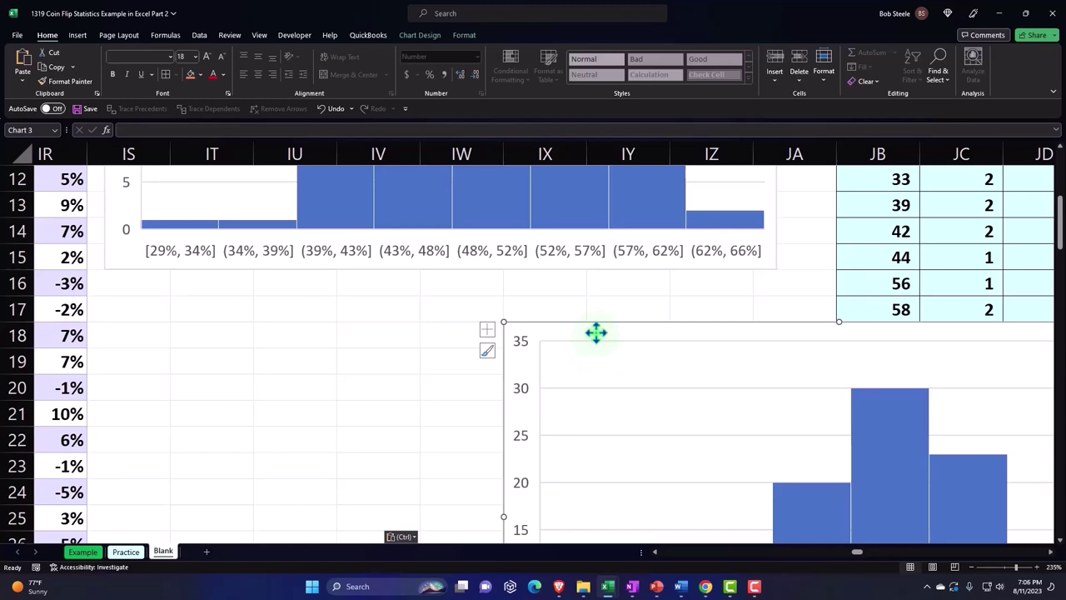
{"action": "key", "text": "Delete"}
Paste the earlier histogram at NB17 and align it beneath the new histogram.
{"action": "left_click", "coordinate": [625, 268]}
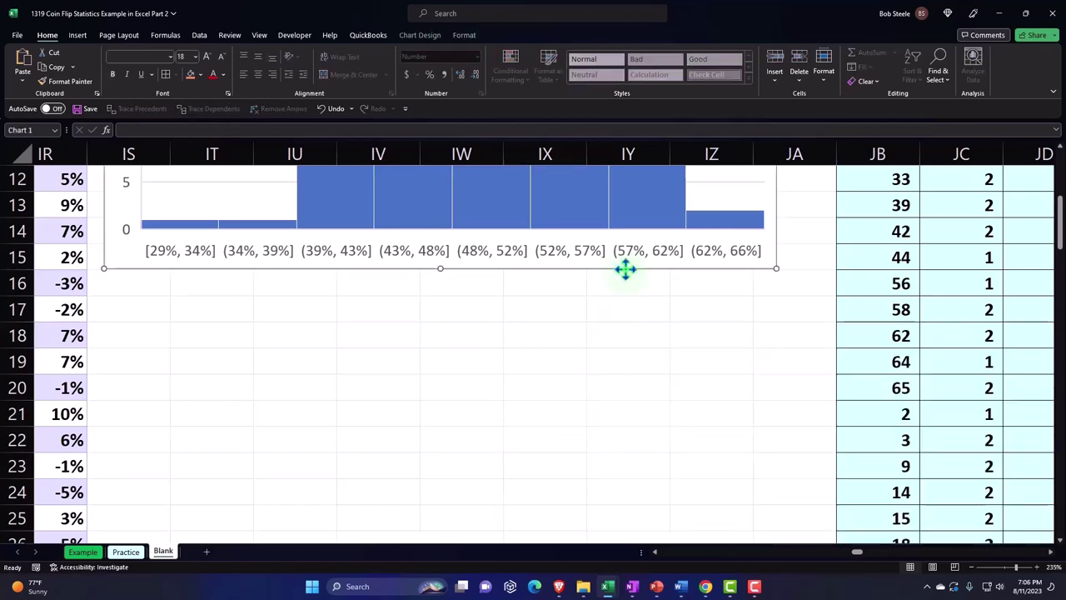
{"action": "left_click_drag", "start_coordinate": [857, 556], "coordinate": [954, 566]}
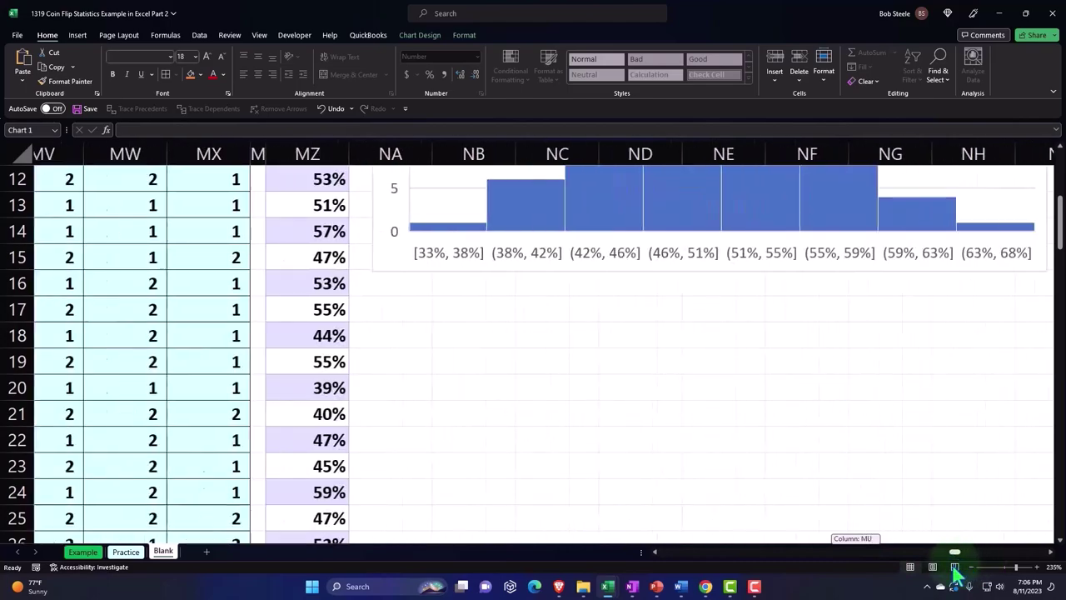
{"action": "left_click", "coordinate": [571, 317]}
{"action": "key", "text": "ctrl+v"}
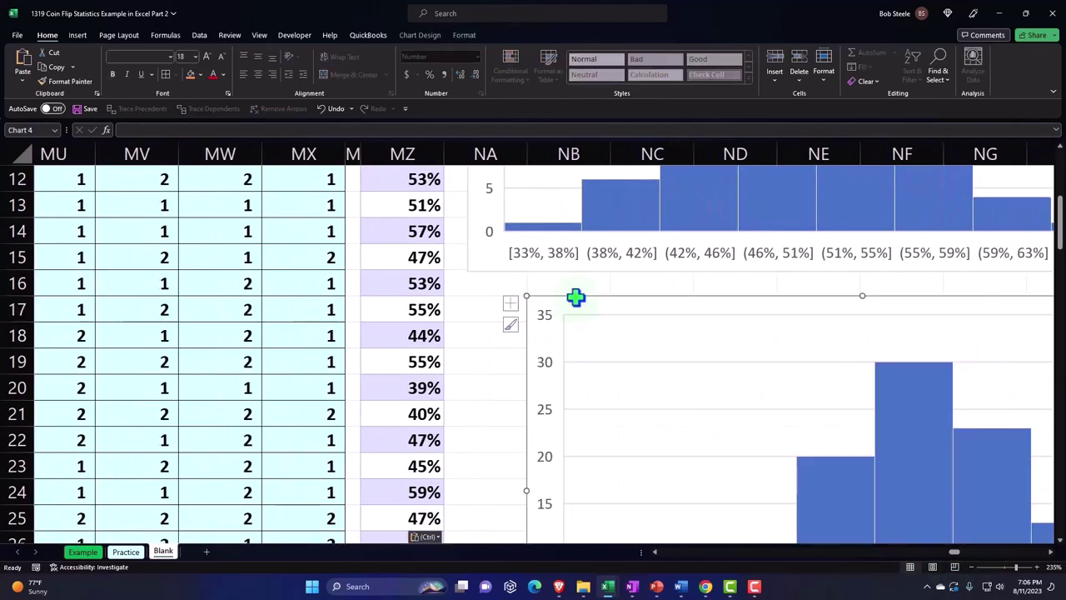
{"action": "left_click_drag", "start_coordinate": [575, 297], "coordinate": [523, 301]}
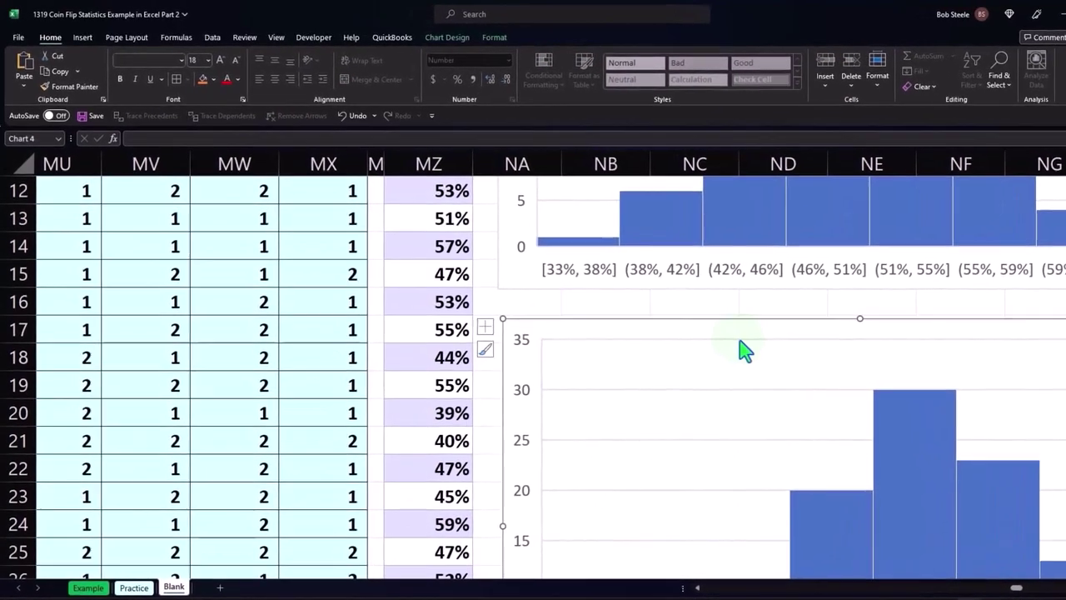
{"action": "scroll", "coordinate": [745, 349], "scroll_direction": "up", "scroll_amount": 3}
{"action": "scroll", "coordinate": [745, 350], "scroll_direction": "down", "scroll_amount": 5}
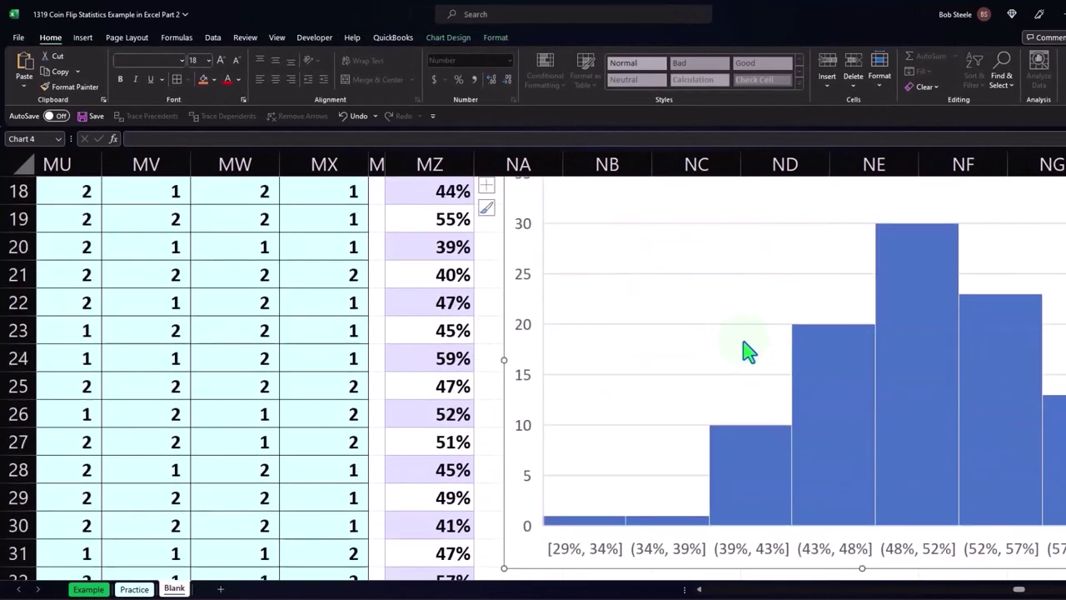
{"action": "scroll", "coordinate": [747, 352], "scroll_direction": "up", "scroll_amount": 3}
{"action": "scroll", "coordinate": [747, 351], "scroll_direction": "down", "scroll_amount": 4}
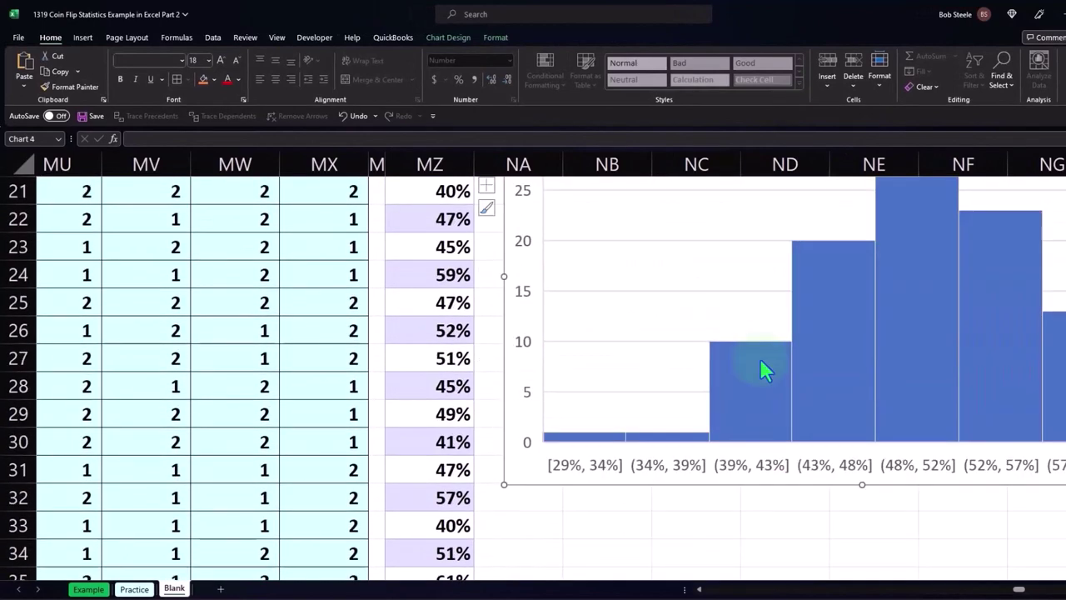
{"action": "scroll", "coordinate": [666, 489], "scroll_direction": "up", "scroll_amount": 7}
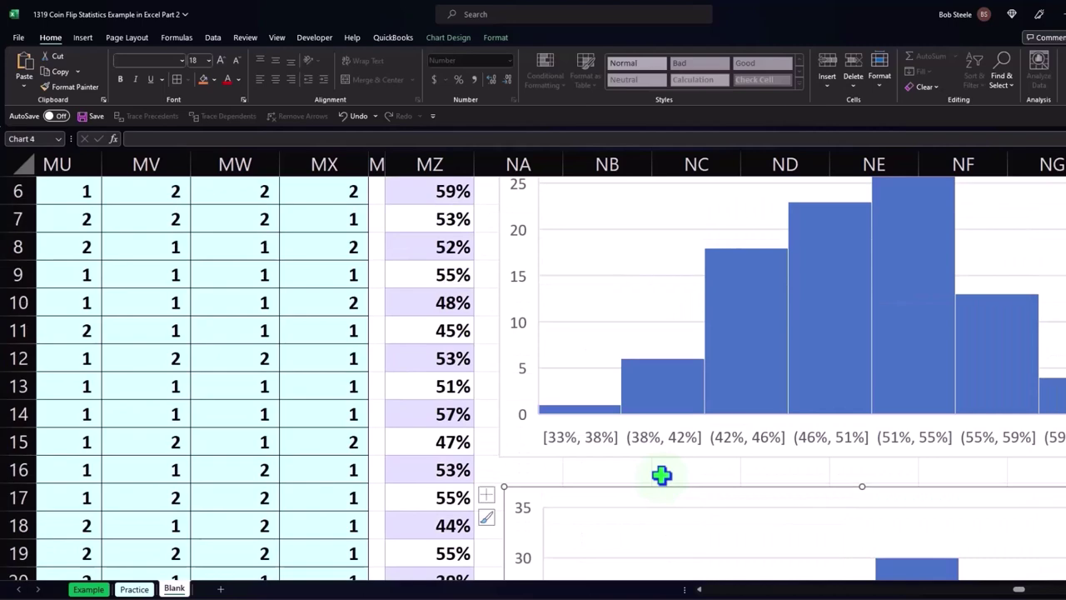
{"action": "scroll", "coordinate": [666, 487], "scroll_direction": "down", "scroll_amount": 3}
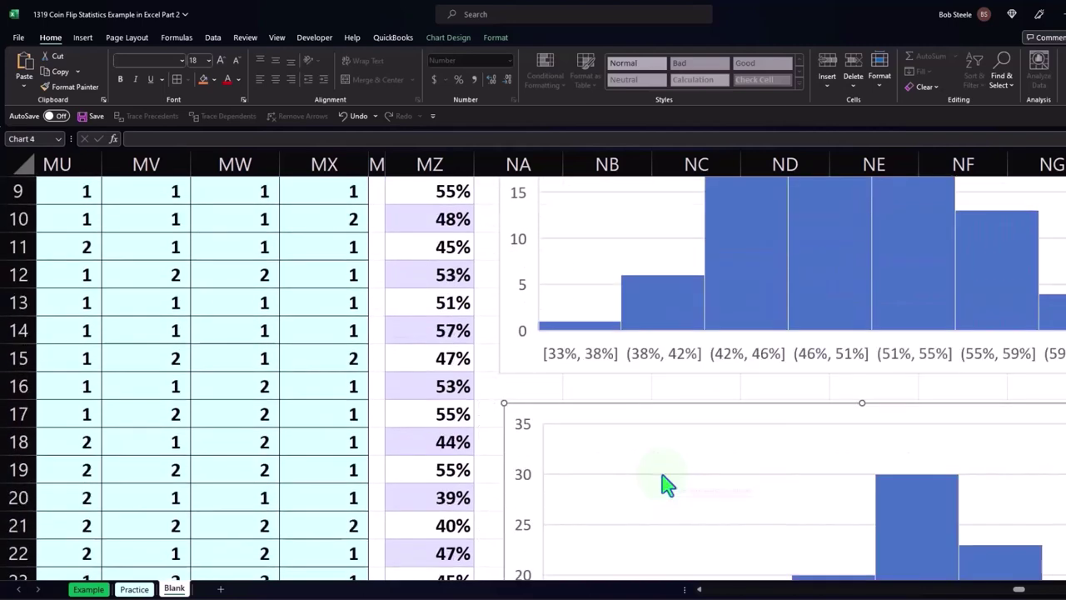
{"action": "scroll", "coordinate": [666, 487], "scroll_direction": "down", "scroll_amount": 4}
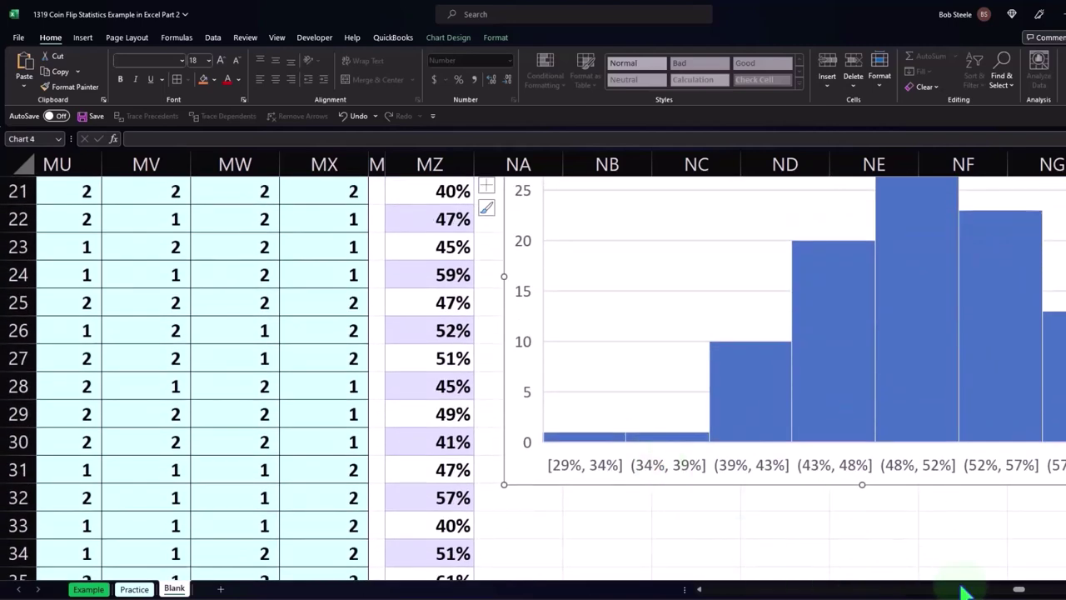
{"action": "left_click_drag", "start_coordinate": [1018, 589], "coordinate": [1021, 590]}
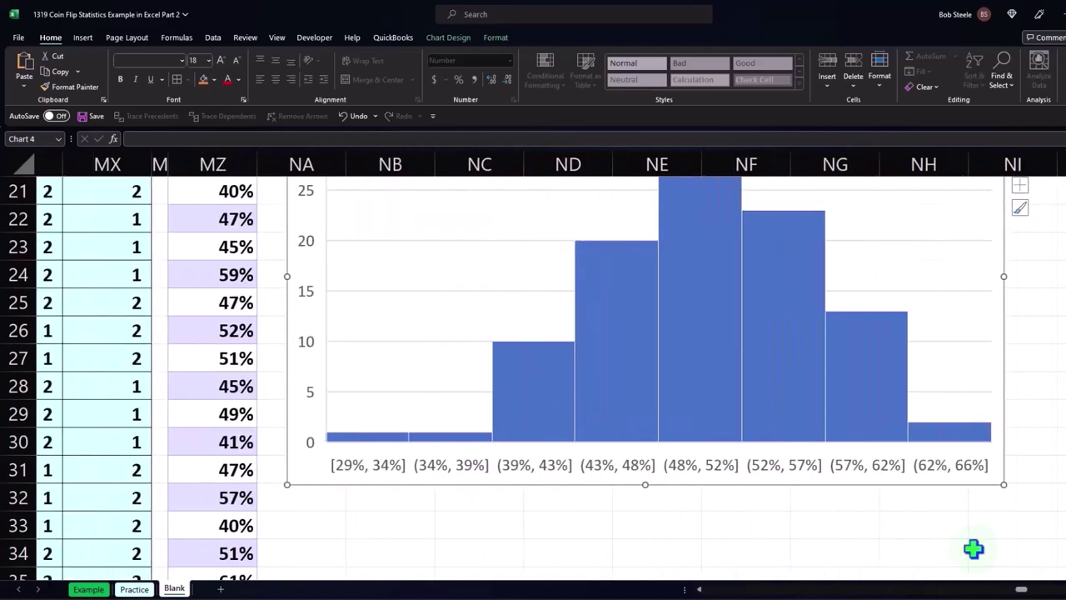
{"action": "scroll", "coordinate": [881, 458], "scroll_direction": "up", "scroll_amount": 4}
{"action": "scroll", "coordinate": [881, 458], "scroll_direction": "down", "scroll_amount": 3}
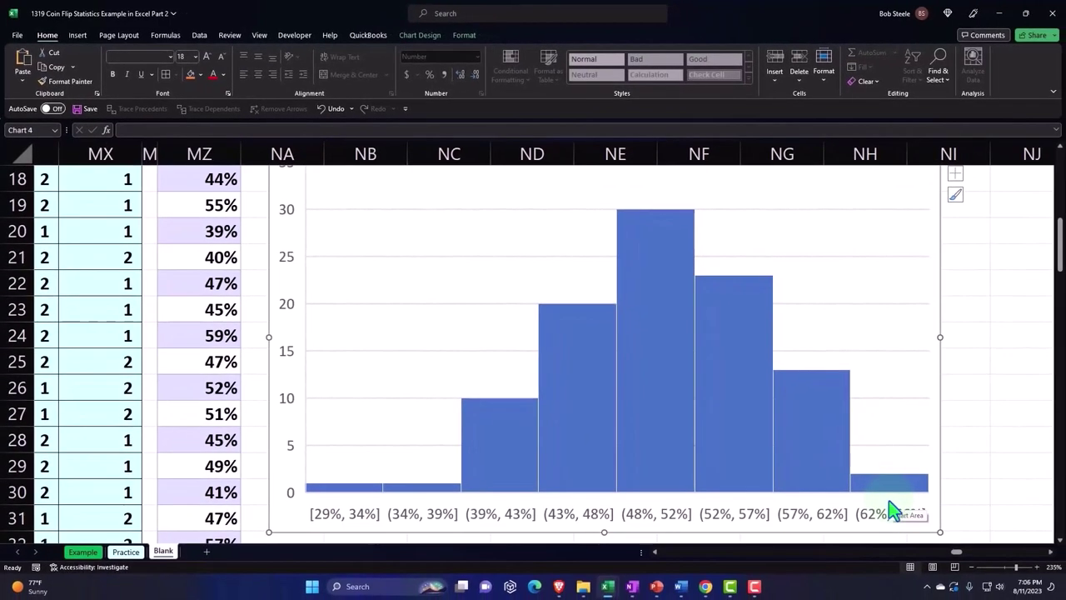
{"action": "scroll", "coordinate": [893, 510], "scroll_direction": "up", "scroll_amount": 4}
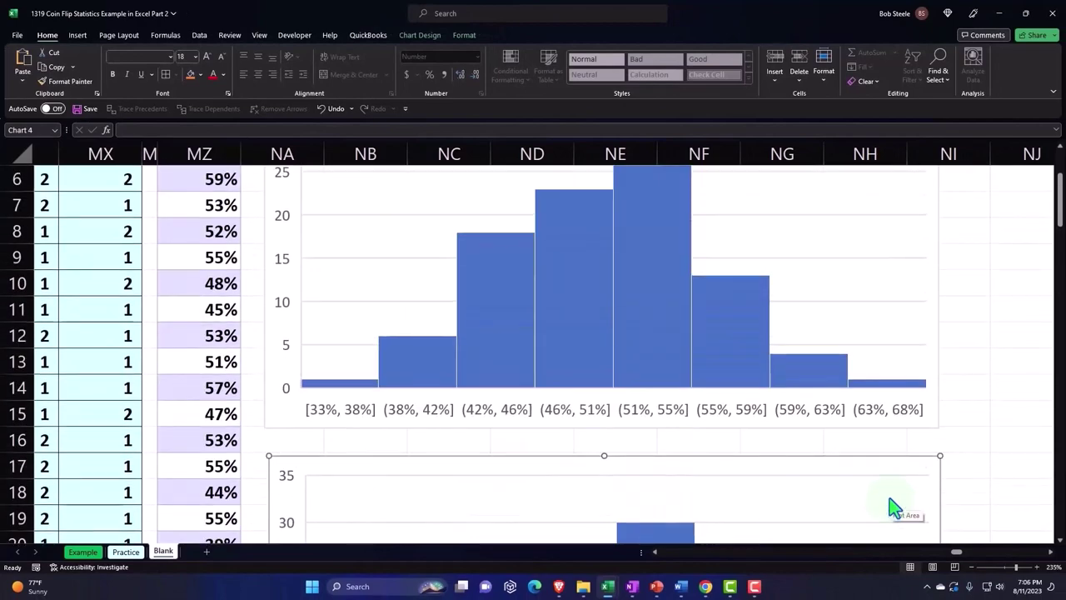
{"action": "scroll", "coordinate": [893, 508], "scroll_direction": "down", "scroll_amount": 4}
{"action": "scroll", "coordinate": [894, 506], "scroll_direction": "up", "scroll_amount": 5}
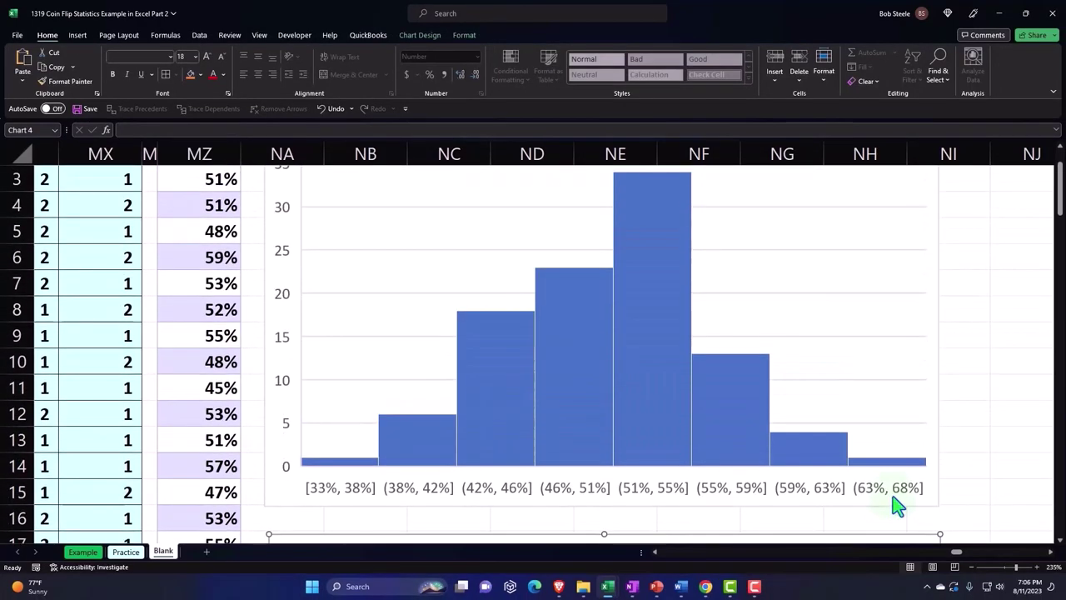
{"action": "scroll", "coordinate": [894, 505], "scroll_direction": "down", "scroll_amount": 5}
{"action": "scroll", "coordinate": [894, 504], "scroll_direction": "up", "scroll_amount": 6}
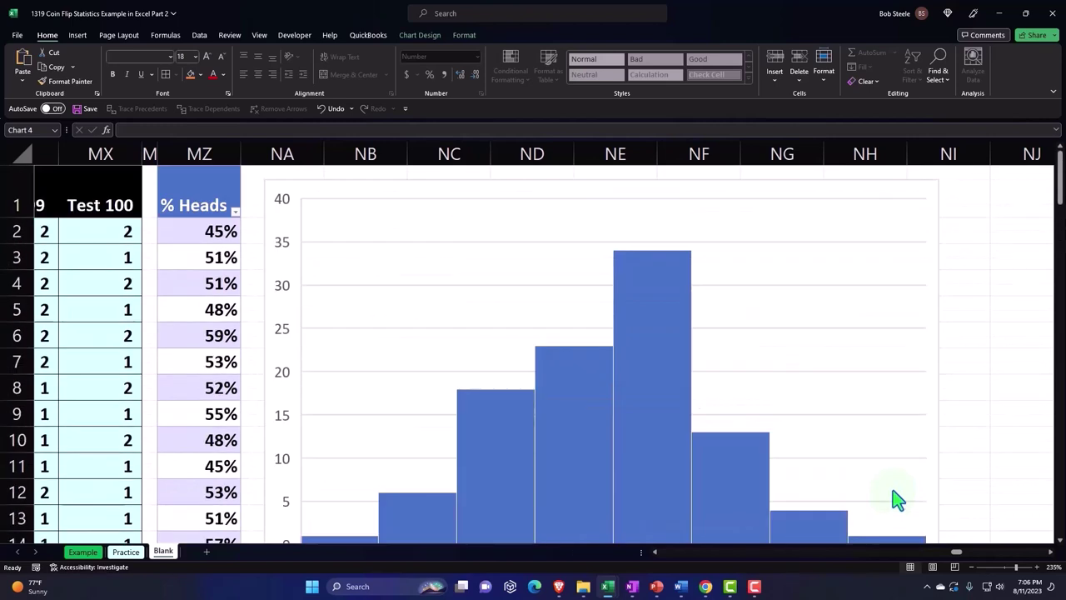
{"action": "left_click", "coordinate": [981, 261]}
Enter the heading 'Tests' in cell NK1 beside the histogram.
{"action": "key", "text": "Right"}
{"action": "key", "text": "Right"}
{"action": "key", "text": "Right"}
{"action": "key", "text": "Right"}
{"action": "key", "text": "Right"}
{"action": "key", "text": "Right"}
{"action": "key", "text": "Right"}
{"action": "key", "text": "Right"}
{"action": "key", "text": "Right"}
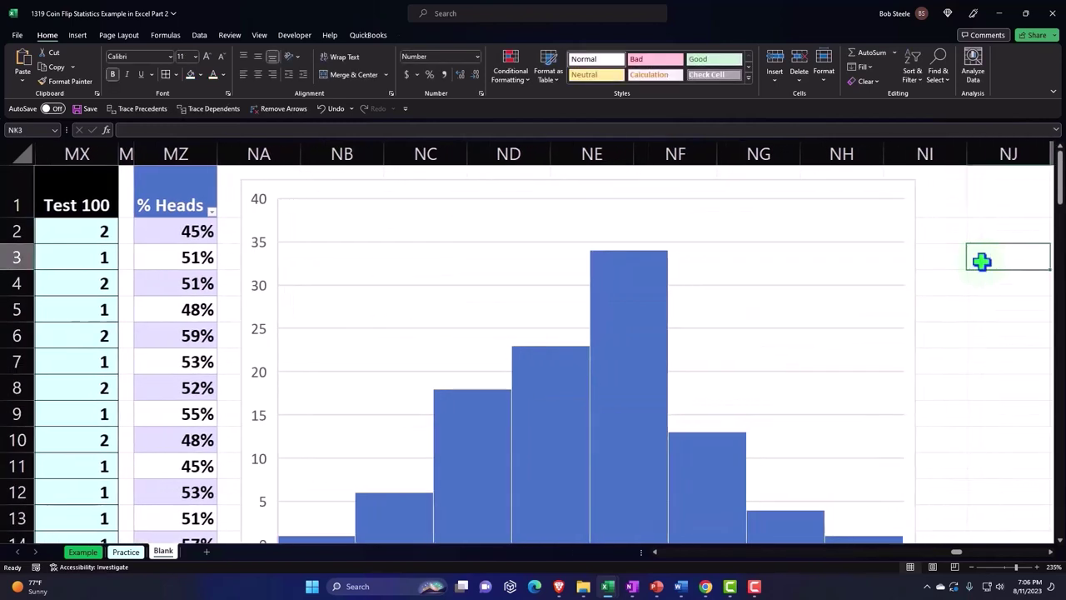
{"action": "key", "text": "Right"}
{"action": "key", "text": "Right"}
{"action": "key", "text": "Right"}
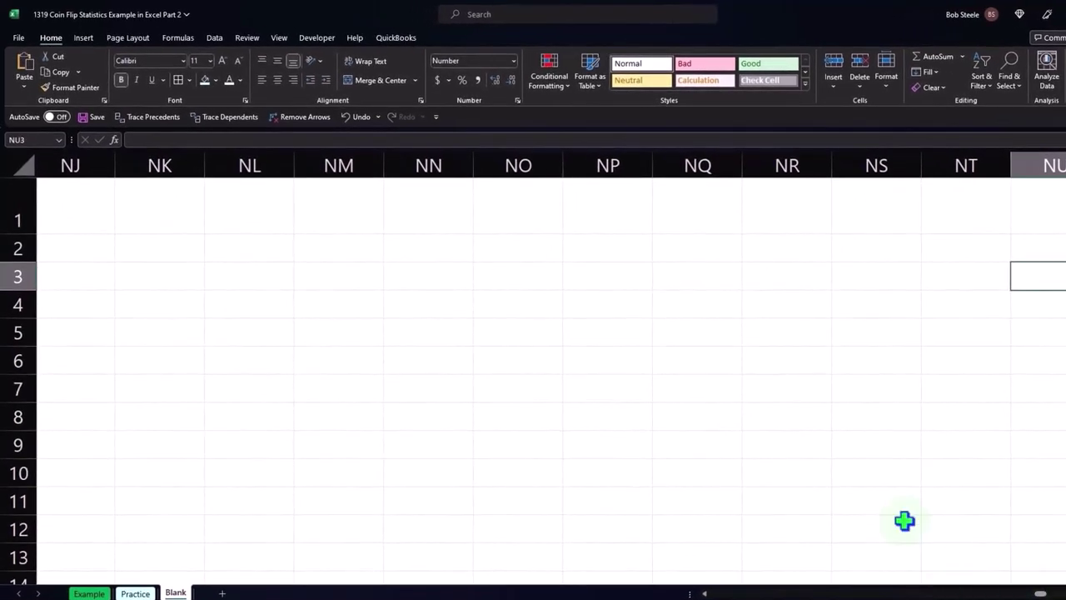
{"action": "left_click", "coordinate": [786, 416]}
{"action": "left_click", "coordinate": [379, 247]}
{"action": "key", "text": "Left"}
{"action": "key", "text": "Left"}
{"action": "key", "text": "Left"}
{"action": "key", "text": "Left"}
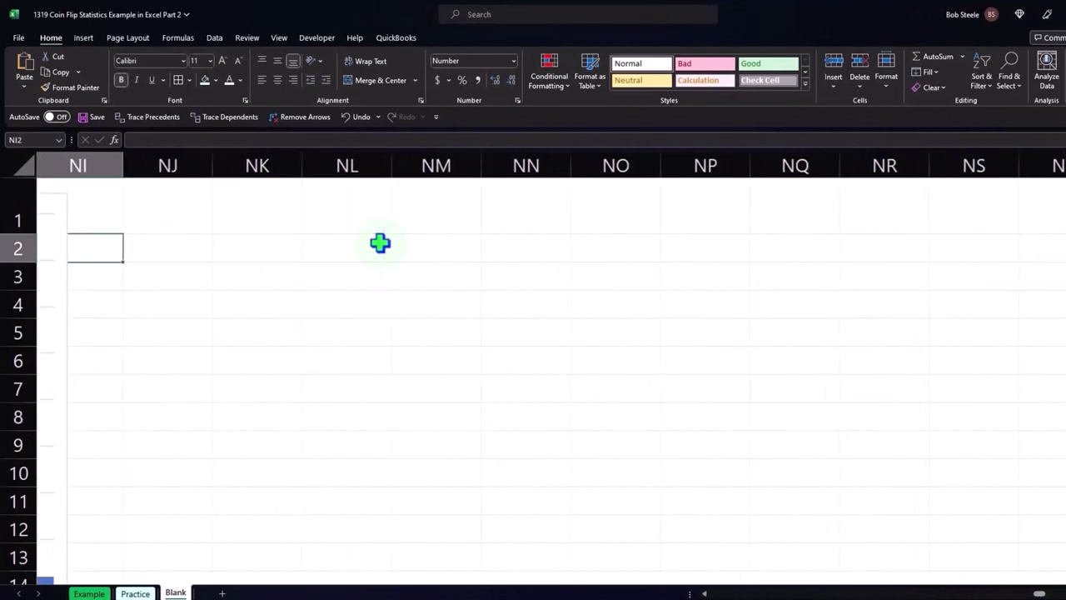
{"action": "key", "text": "Left"}
{"action": "key", "text": "Right"}
{"action": "key", "text": "Right"}
{"action": "key", "text": "Right"}
{"action": "key", "text": "Up"}
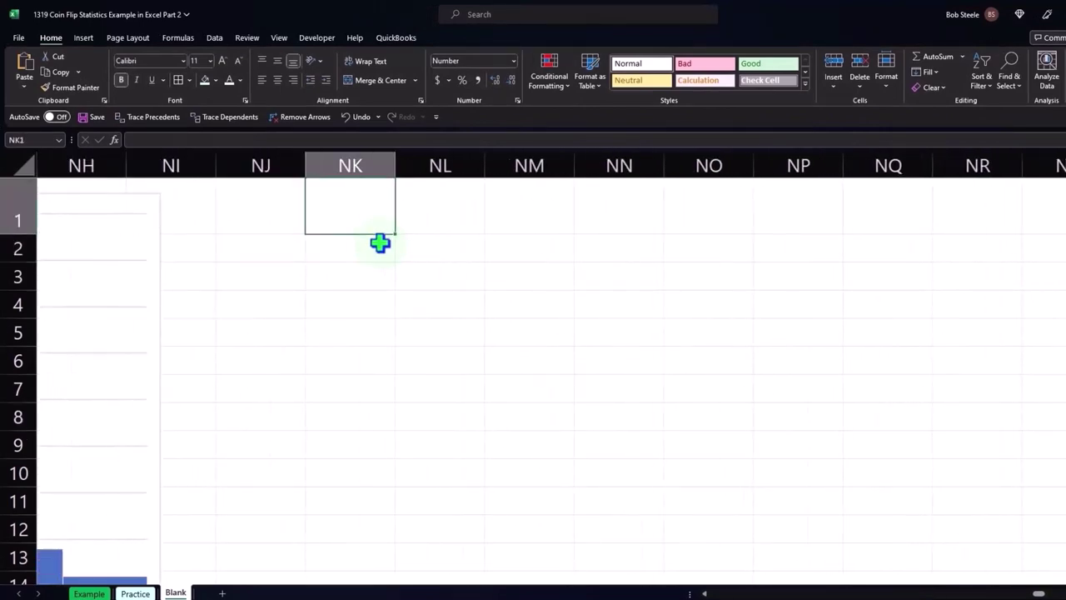
{"action": "type", "text": "tEST"}
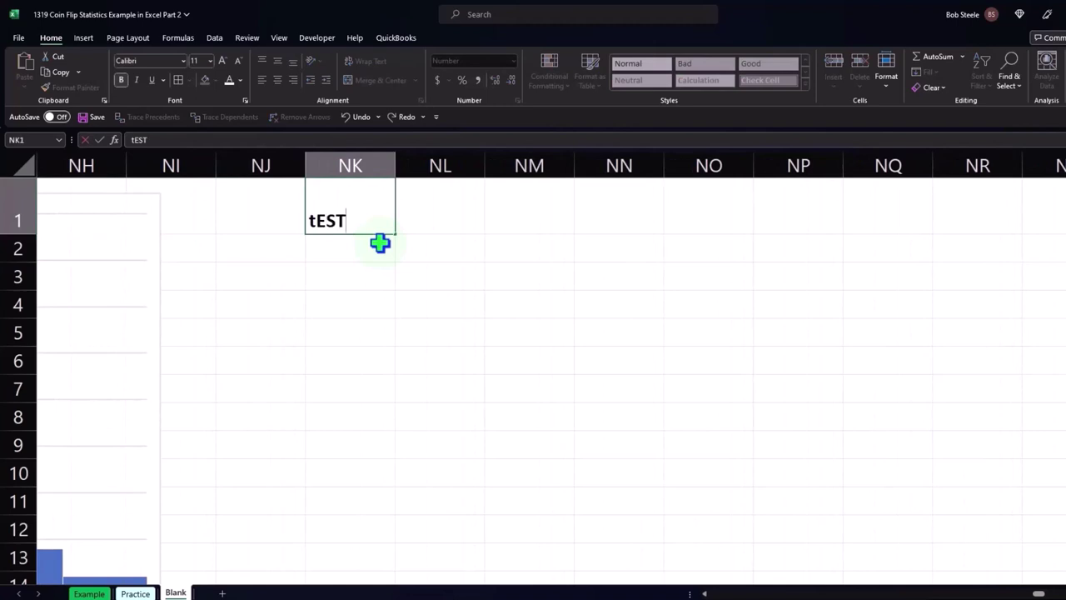
{"action": "key", "text": "Right"}
{"action": "type", "text": "t"}
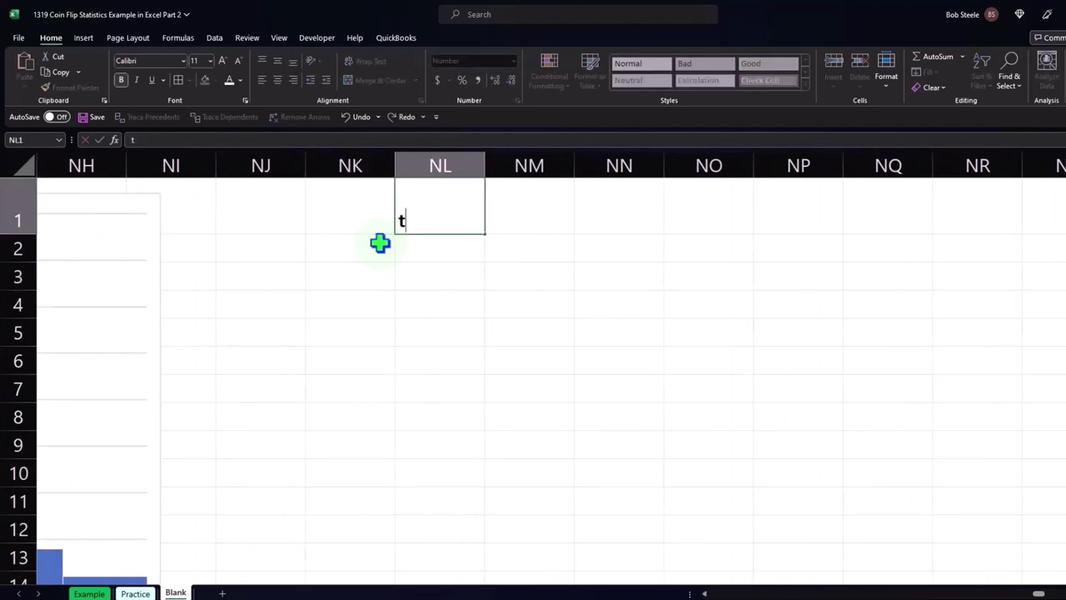
{"action": "key", "text": "Left"}
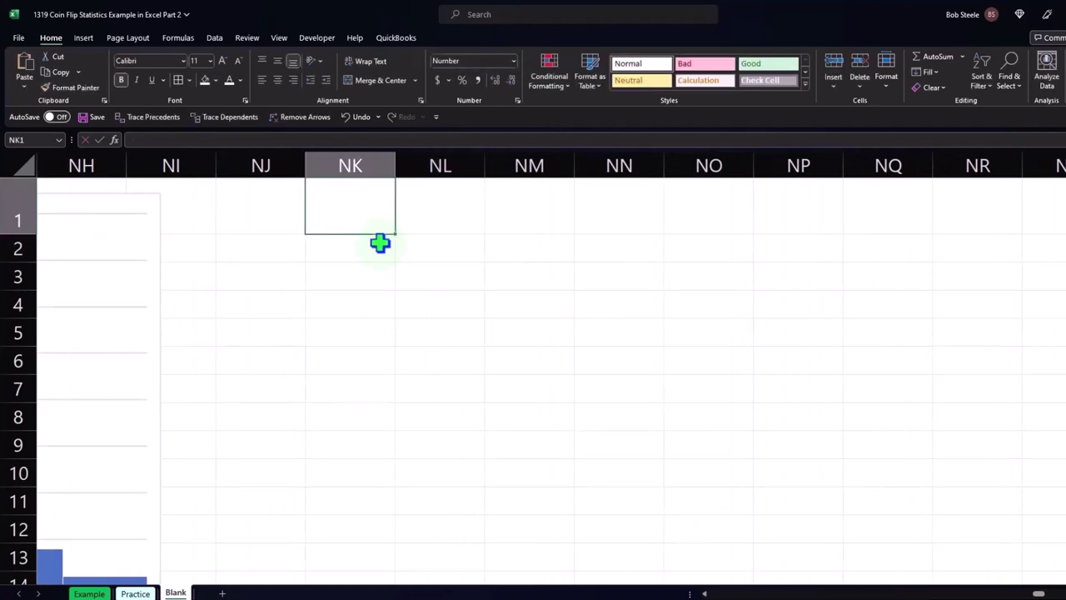
{"action": "type", "text": "tE"}
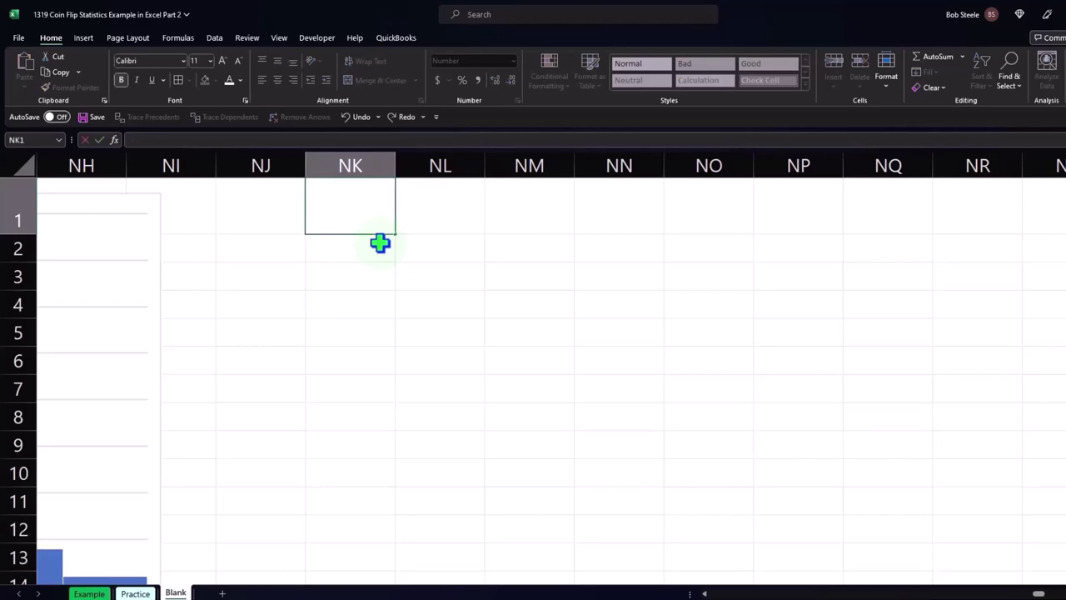
{"action": "type", "text": "sts"}
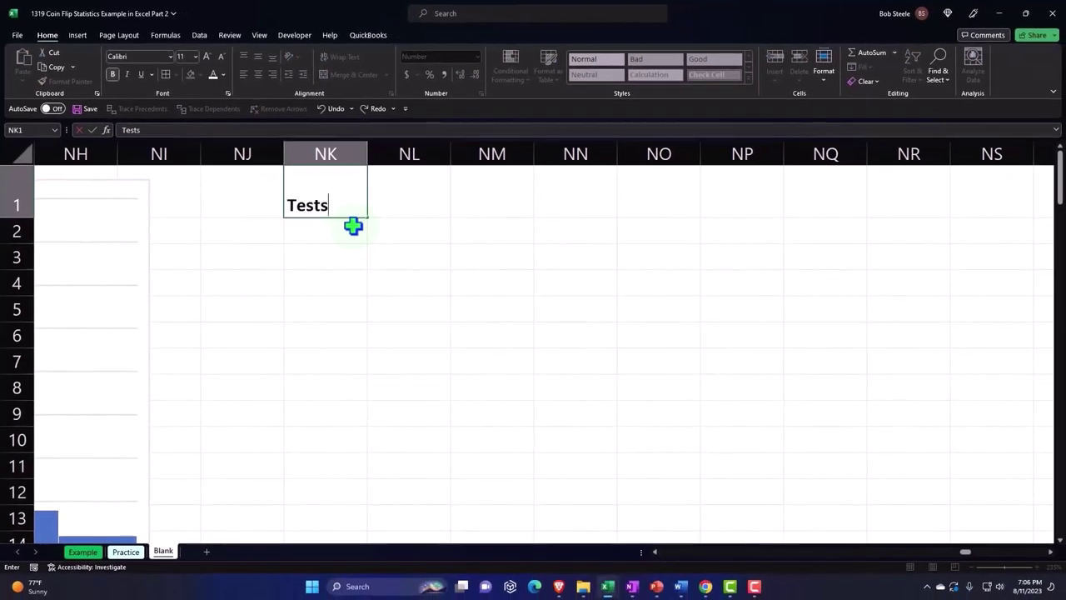
{"action": "key", "text": "Return"}
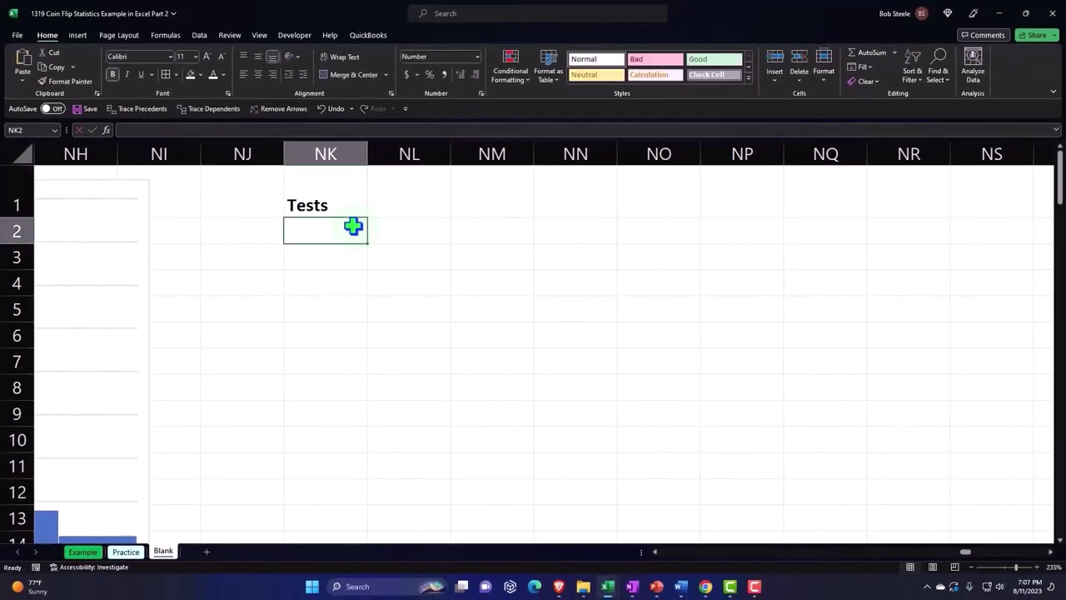
Fill sequential test numbers 1, 2, 3… down column NK and centre them.
{"action": "key", "text": "Return"}
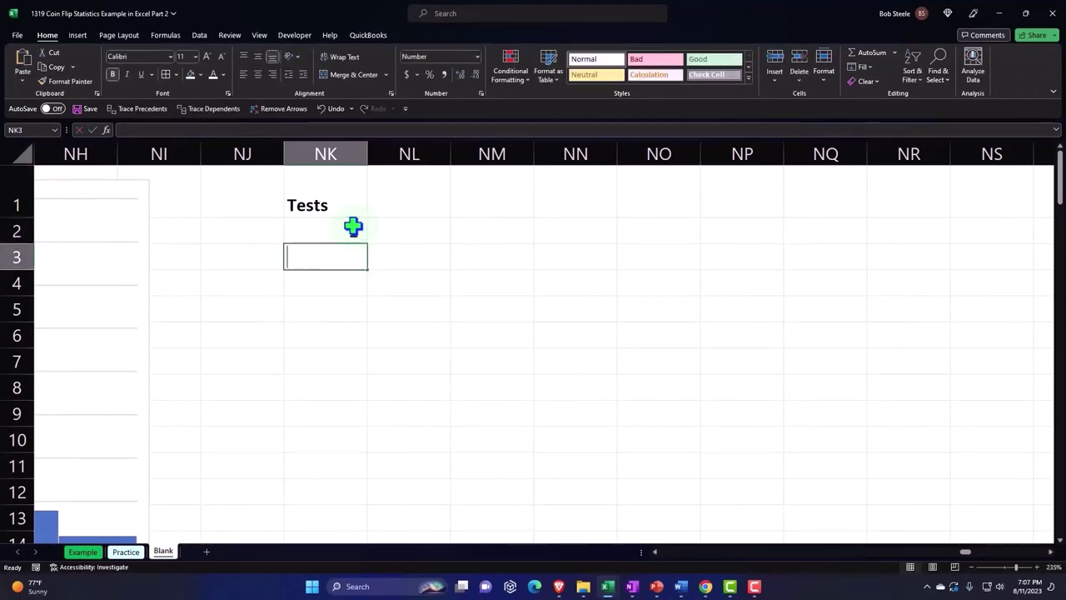
{"action": "type", "text": "2"}
{"action": "key", "text": "Return"}
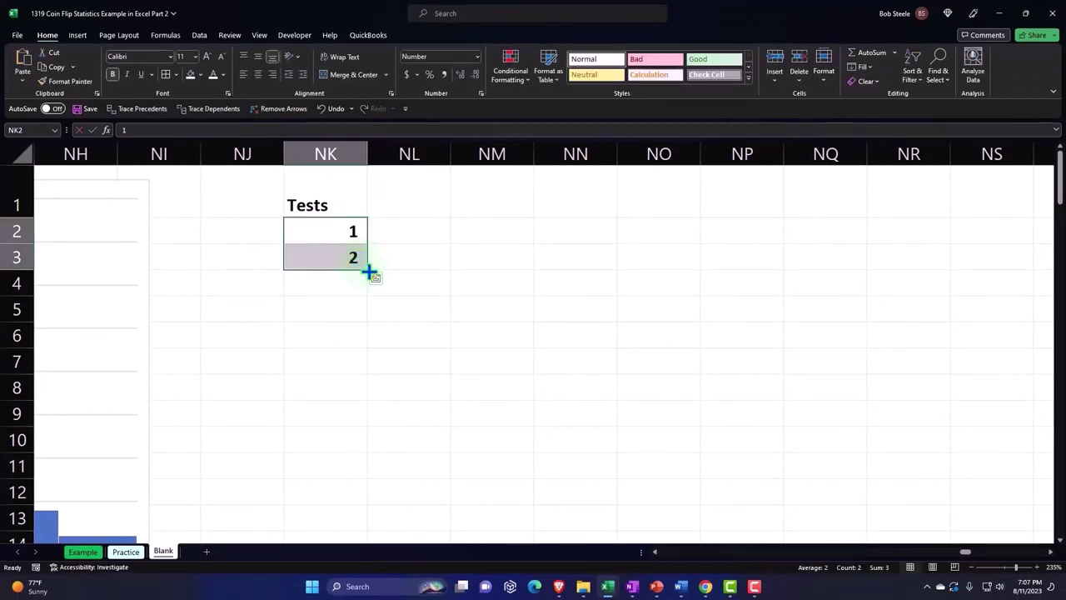
{"action": "left_click_drag", "start_coordinate": [369, 271], "coordinate": [347, 283]}
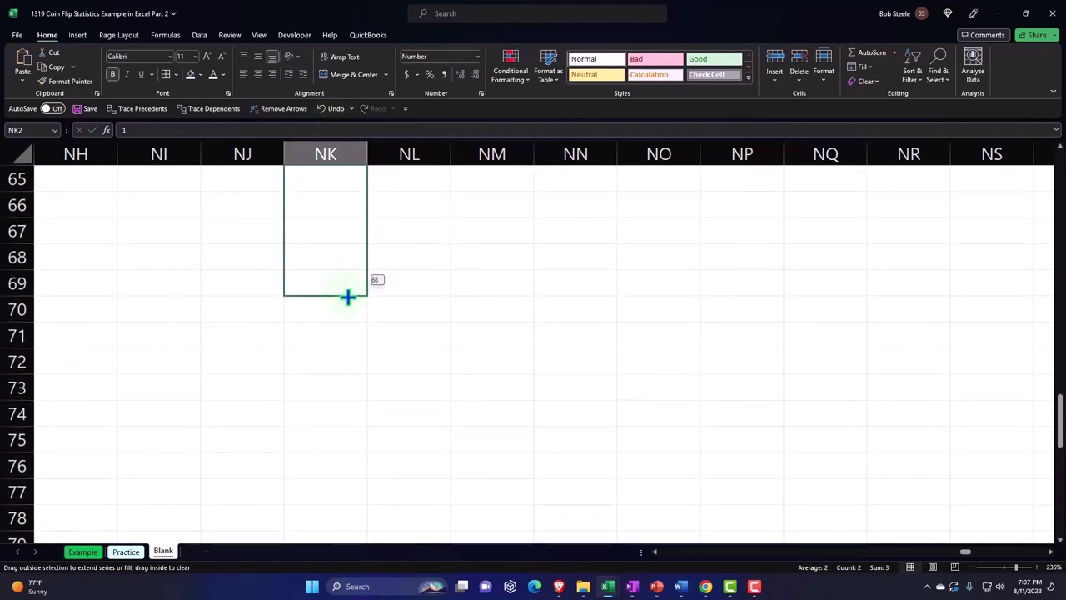
{"action": "left_click_drag", "start_coordinate": [342, 381], "coordinate": [341, 448]}
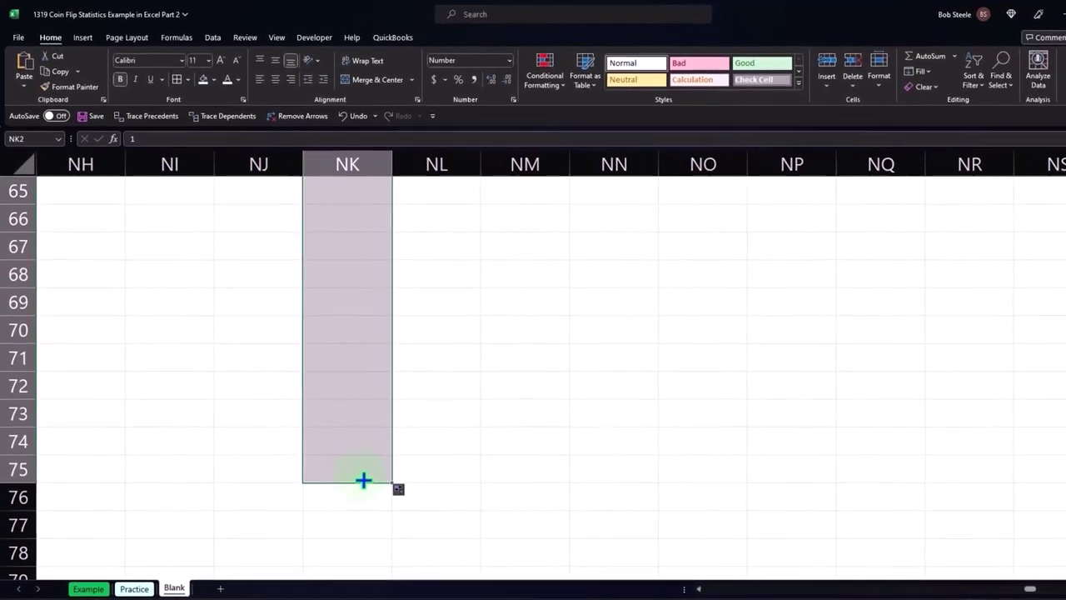
{"action": "left_click", "coordinate": [275, 79]}
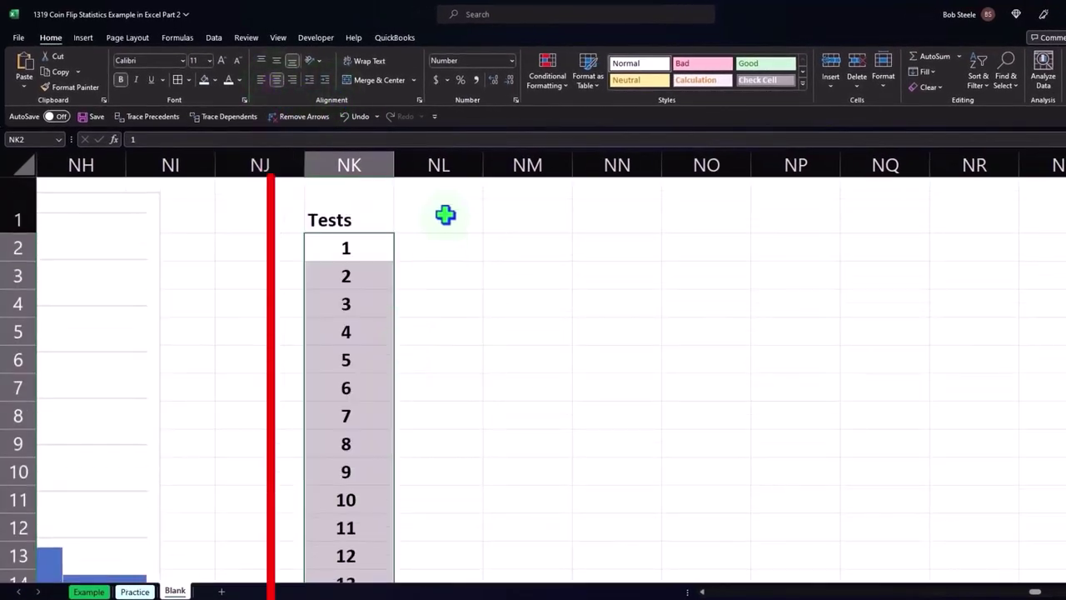
Head NL1 'Test 1' and enter =RANDBETWEEN(1,3) in NL2.
{"action": "left_click", "coordinate": [444, 214]}
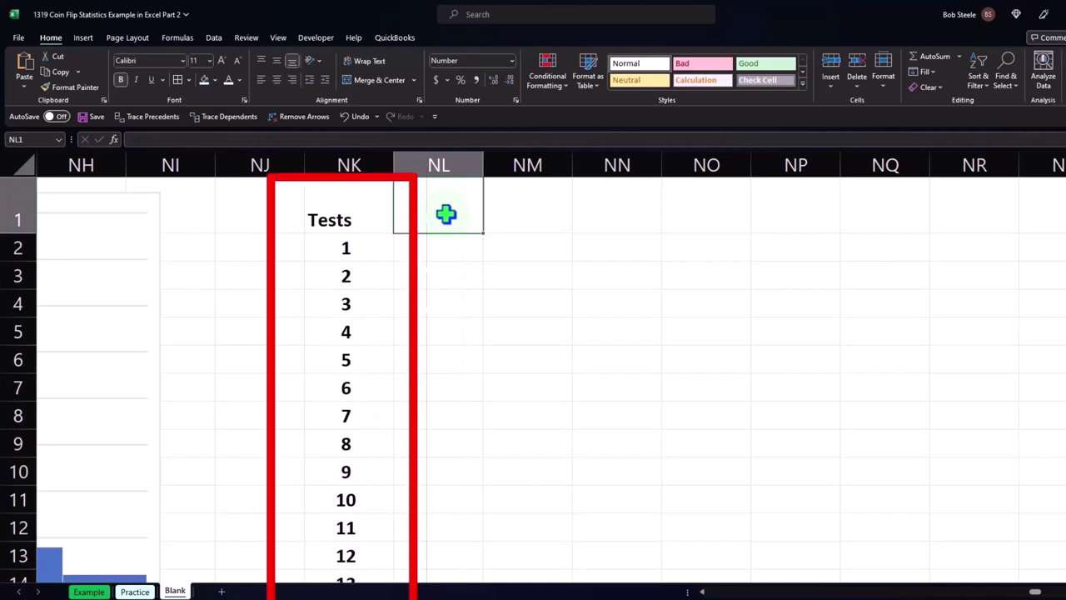
{"action": "type", "text": "Test 1"}
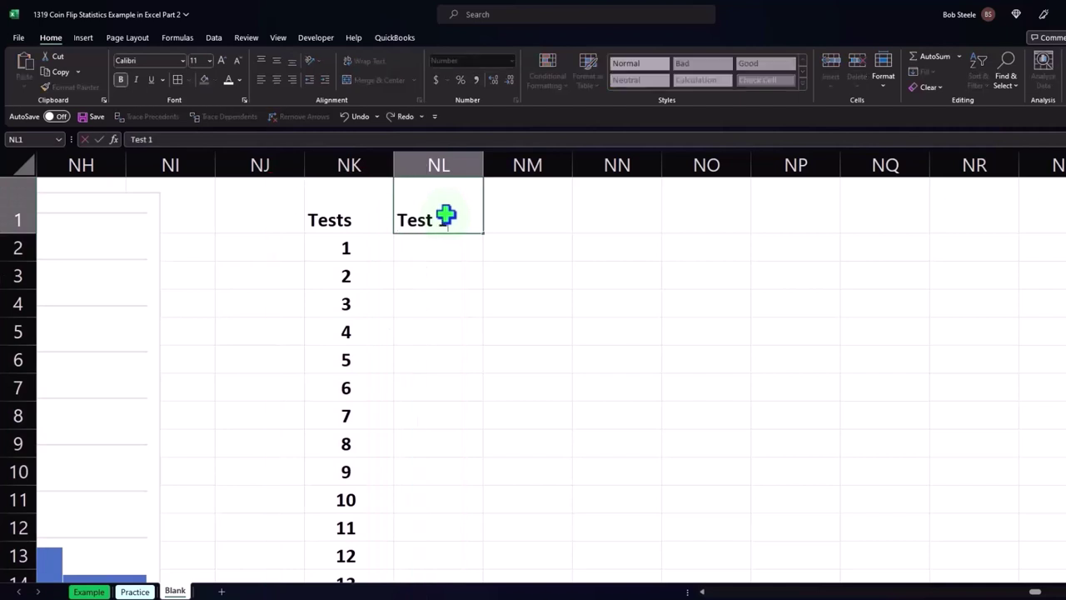
{"action": "key", "text": "Return"}
{"action": "type", "text": "=rand"}
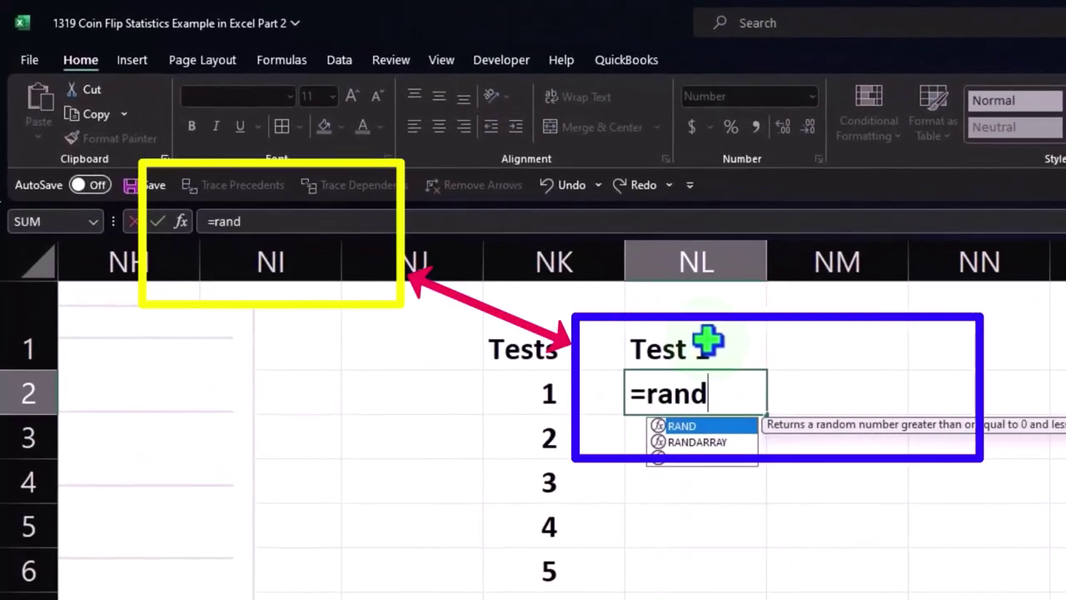
{"action": "double_click", "coordinate": [712, 459]}
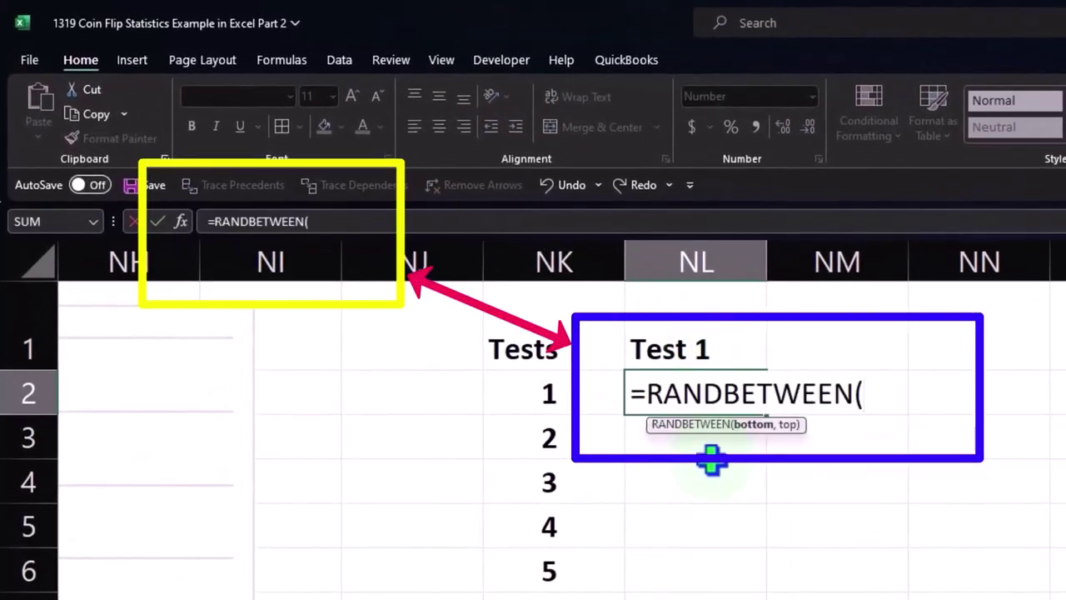
{"action": "type", "text": "1,3"}
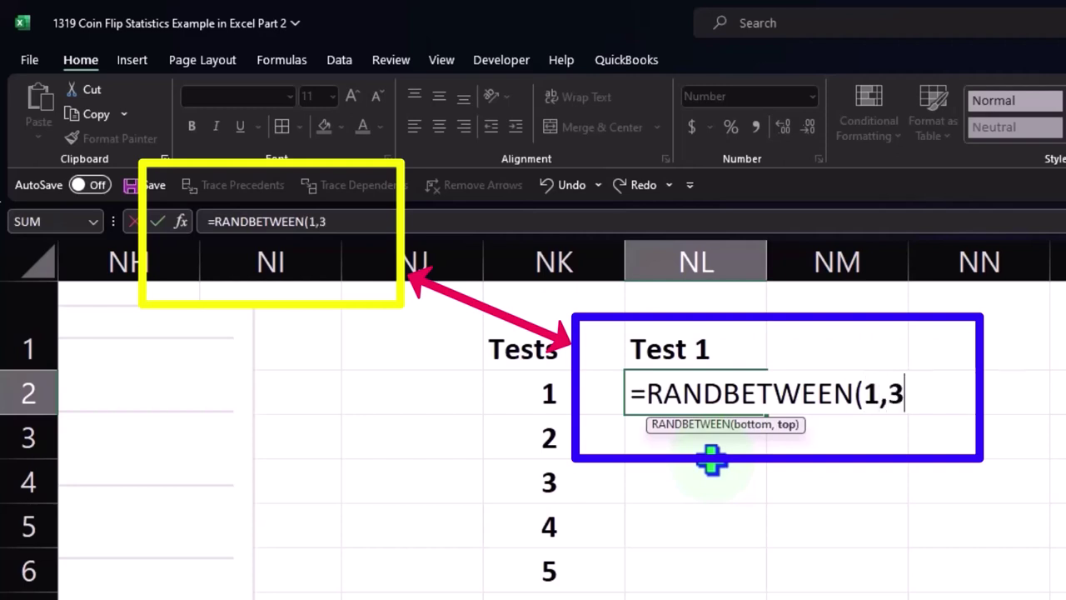
{"action": "type", "text": ")"}
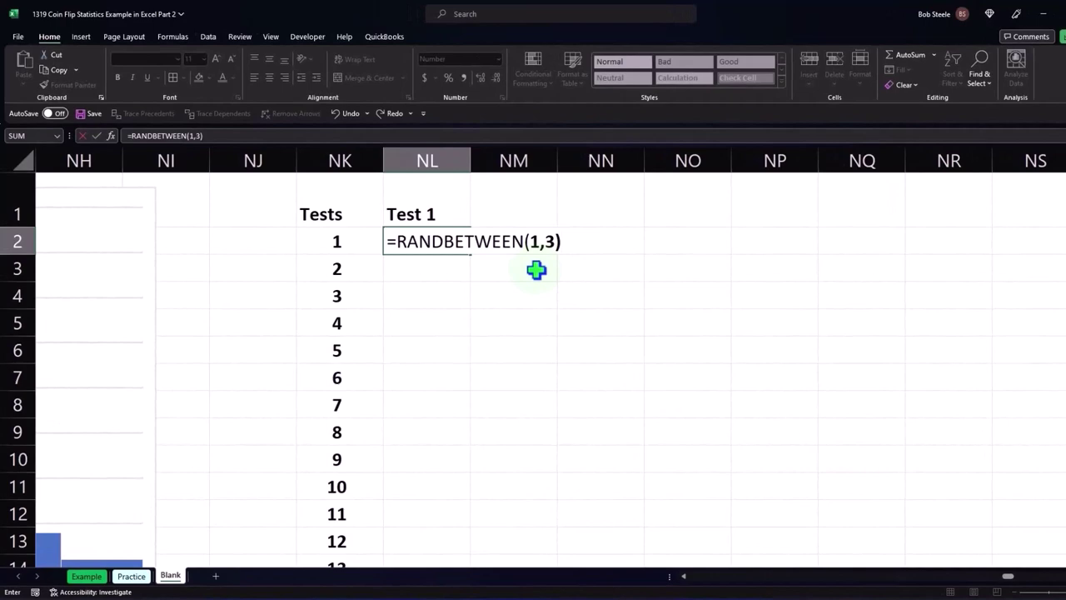
{"action": "key", "text": "Return"}
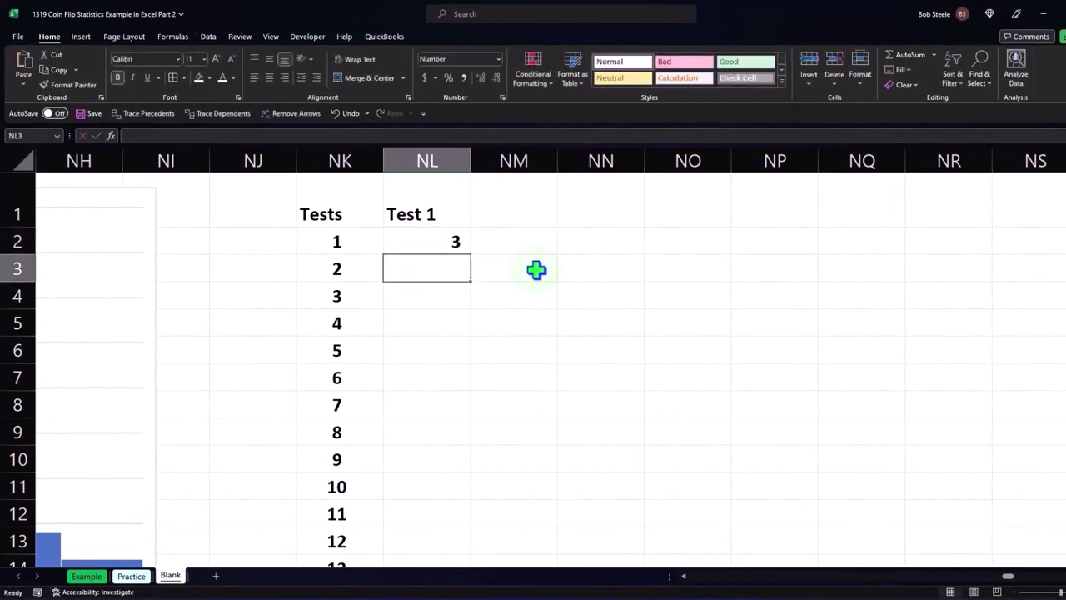
Enter the heading 'Test 2' in cell NM1.
{"action": "left_click", "coordinate": [450, 247]}
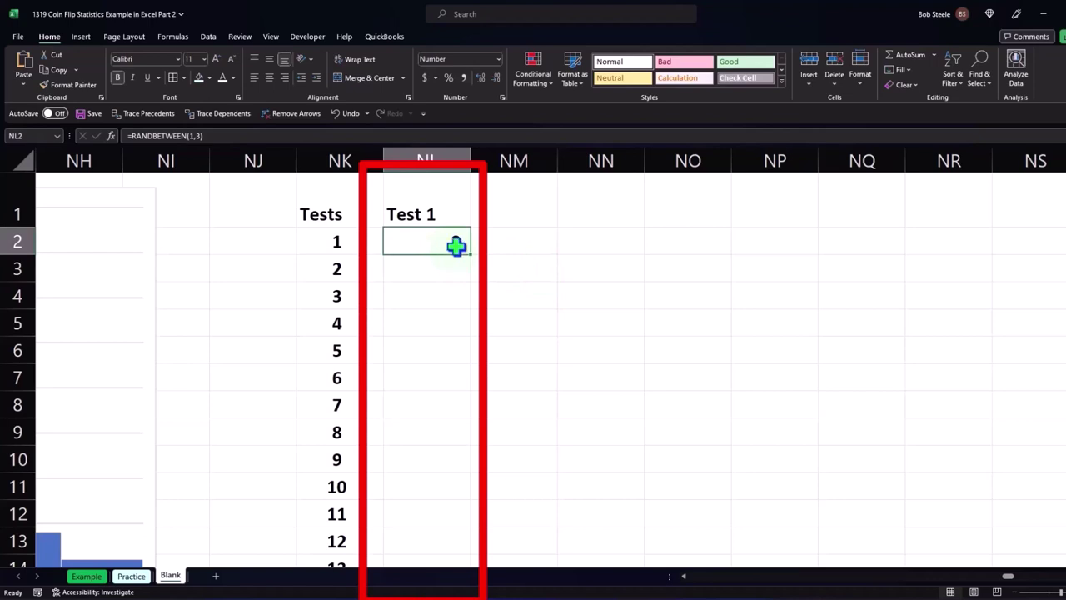
{"action": "left_click", "coordinate": [496, 209]}
{"action": "type", "text": "Test"}
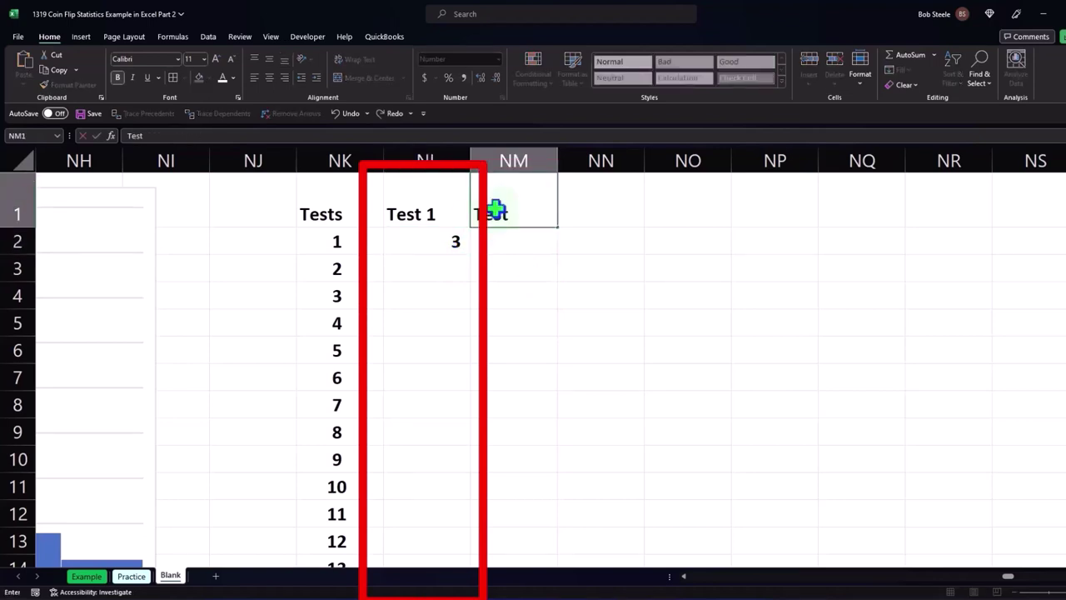
{"action": "key", "text": "Return"}
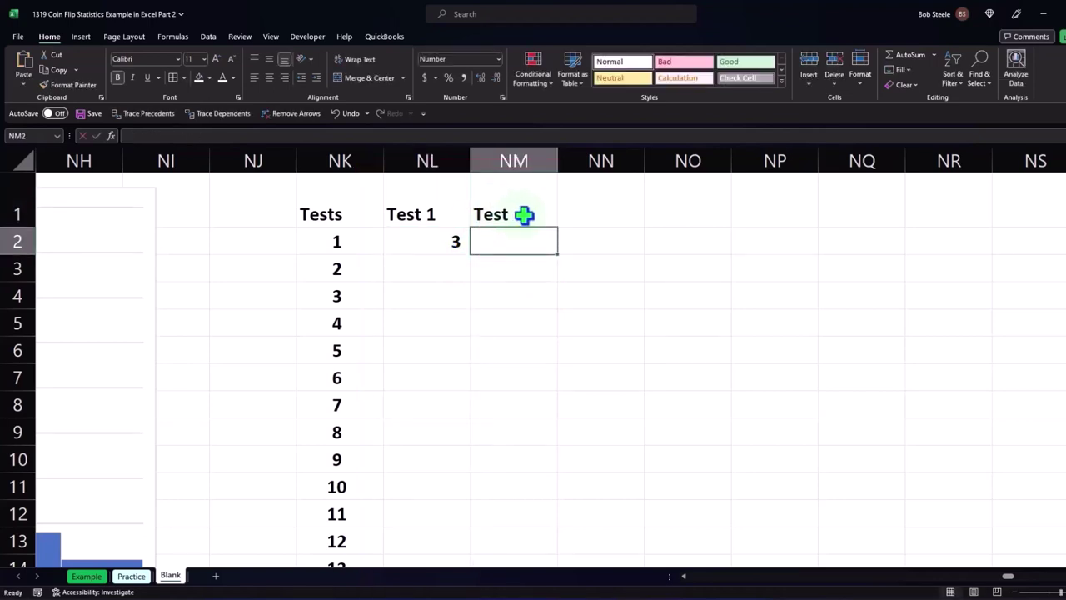
{"action": "double_click", "coordinate": [523, 210]}
{"action": "type", "text": "2"}
Fill row 1 headings Test 1 through Test 100 across NL to RG, then reselect NL2.
{"action": "left_click_drag", "start_coordinate": [427, 210], "coordinate": [844, 217]}
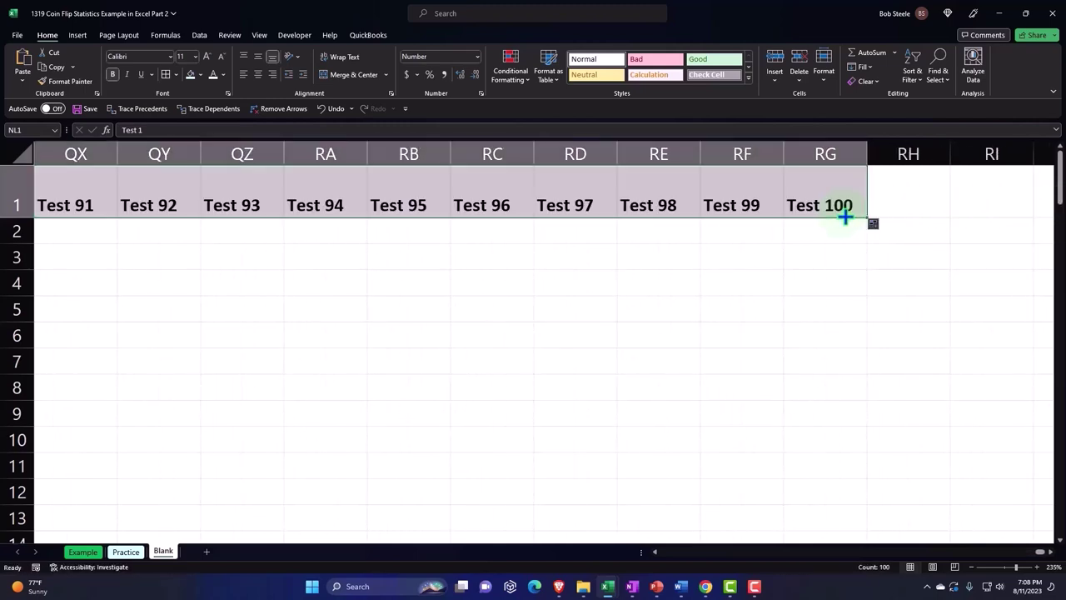
{"action": "left_click", "coordinate": [674, 255]}
{"action": "key", "text": "Left"}
{"action": "key", "text": "Left"}
{"action": "key", "text": "Left"}
{"action": "key", "text": "Left"}
{"action": "key", "text": "Left"}
{"action": "key", "text": "Left"}
{"action": "key", "text": "Left"}
{"action": "key", "text": "Left"}
{"action": "key", "text": "Left"}
{"action": "key", "text": "Left"}
{"action": "key", "text": "Left"}
{"action": "key", "text": "Left"}
{"action": "key", "text": "Left"}
{"action": "key", "text": "Left"}
{"action": "key", "text": "Left"}
{"action": "key", "text": "Left"}
{"action": "key", "text": "Left"}
{"action": "key", "text": "Left"}
{"action": "key", "text": "Left"}
{"action": "key", "text": "Left"}
{"action": "key", "text": "Left"}
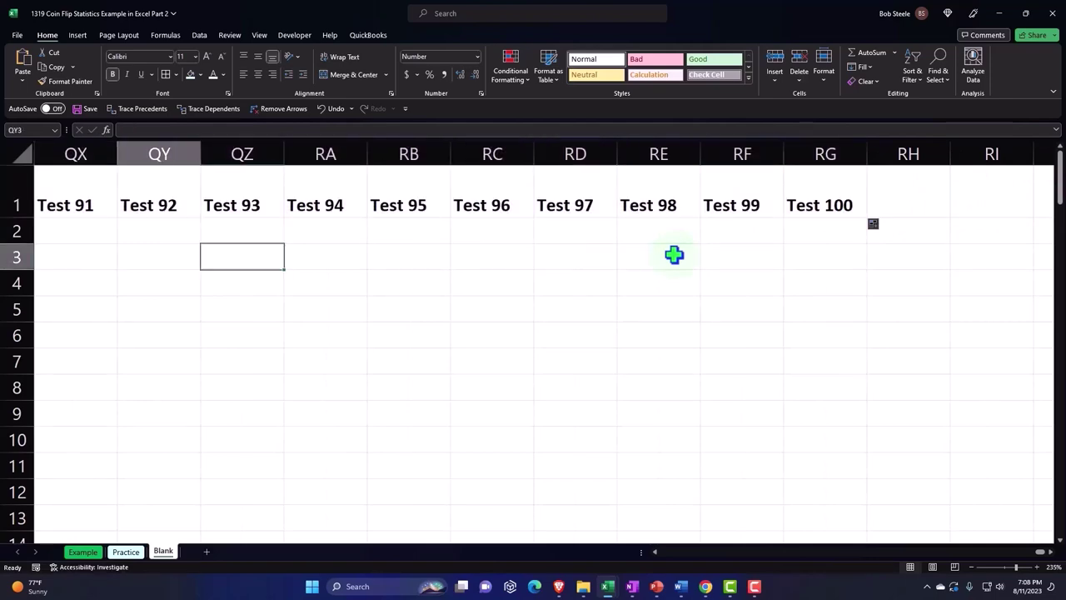
{"action": "key", "text": "Left"}
{"action": "key", "text": "Left"}
{"action": "key", "text": "Left"}
{"action": "key", "text": "Left"}
{"action": "key", "text": "Left"}
{"action": "key", "text": "Left"}
{"action": "key", "text": "Left"}
{"action": "key", "text": "Left"}
{"action": "key", "text": "Left"}
{"action": "key", "text": "Left"}
{"action": "key", "text": "Left"}
{"action": "key", "text": "Left"}
{"action": "key", "text": "Left"}
{"action": "key", "text": "Left"}
{"action": "key", "text": "Left"}
{"action": "key", "text": "Left"}
{"action": "key", "text": "Left"}
{"action": "key", "text": "Left"}
{"action": "key", "text": "Left"}
{"action": "key", "text": "Left"}
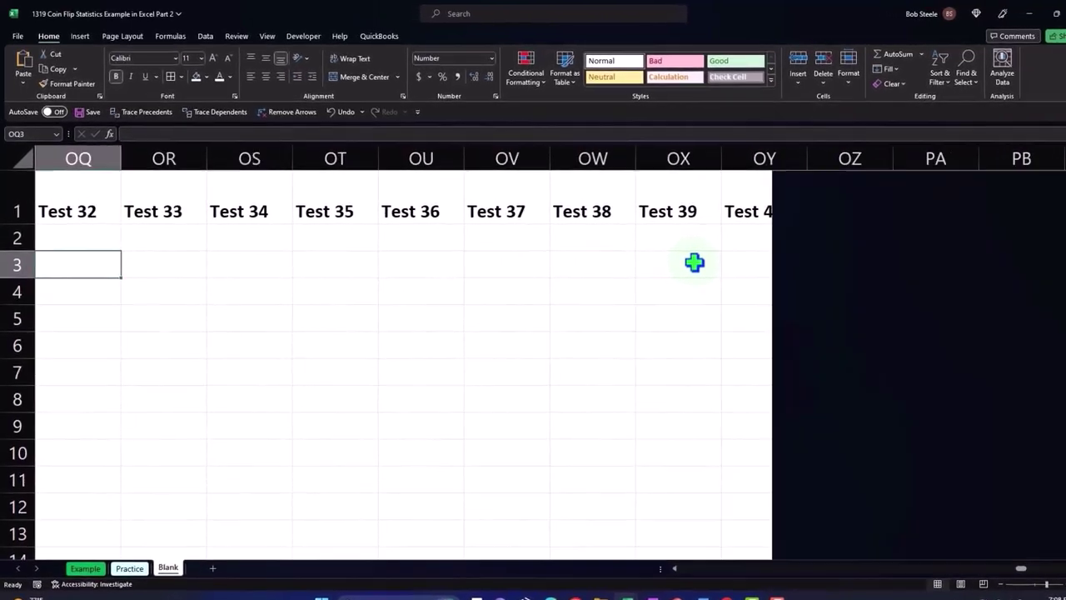
{"action": "key", "text": "Right"}
{"action": "key", "text": "Right"}
{"action": "key", "text": "Right"}
{"action": "key", "text": "Right"}
{"action": "key", "text": "Right"}
{"action": "key", "text": "Right"}
{"action": "key", "text": "Right"}
{"action": "key", "text": "Right"}
{"action": "key", "text": "Right"}
{"action": "key", "text": "Right"}
{"action": "key", "text": "Right"}
{"action": "key", "text": "Right"}
{"action": "key", "text": "Right"}
{"action": "key", "text": "Right"}
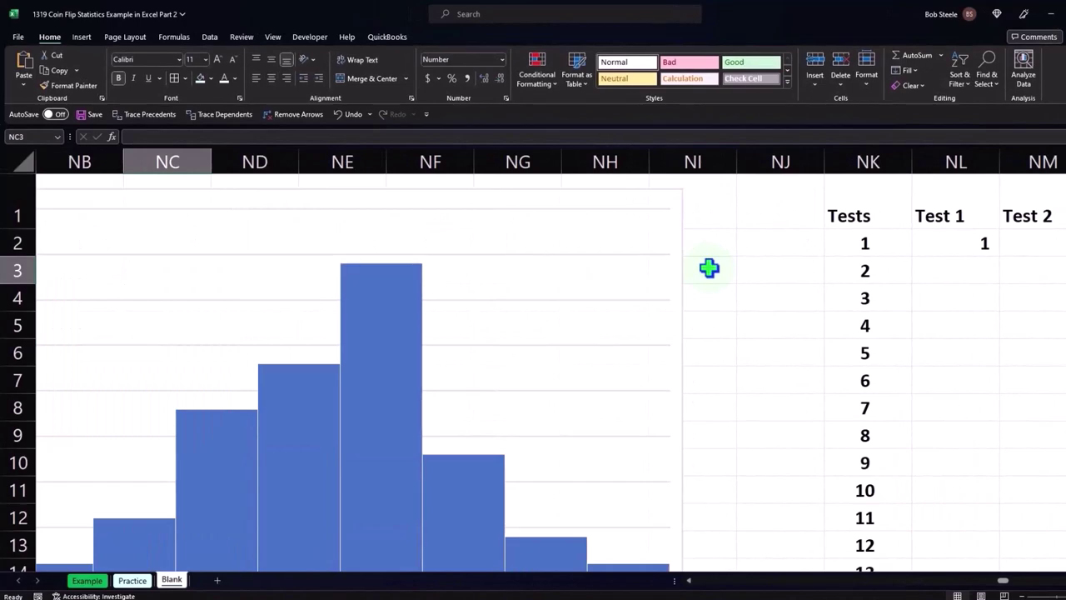
{"action": "left_click", "coordinate": [727, 254]}
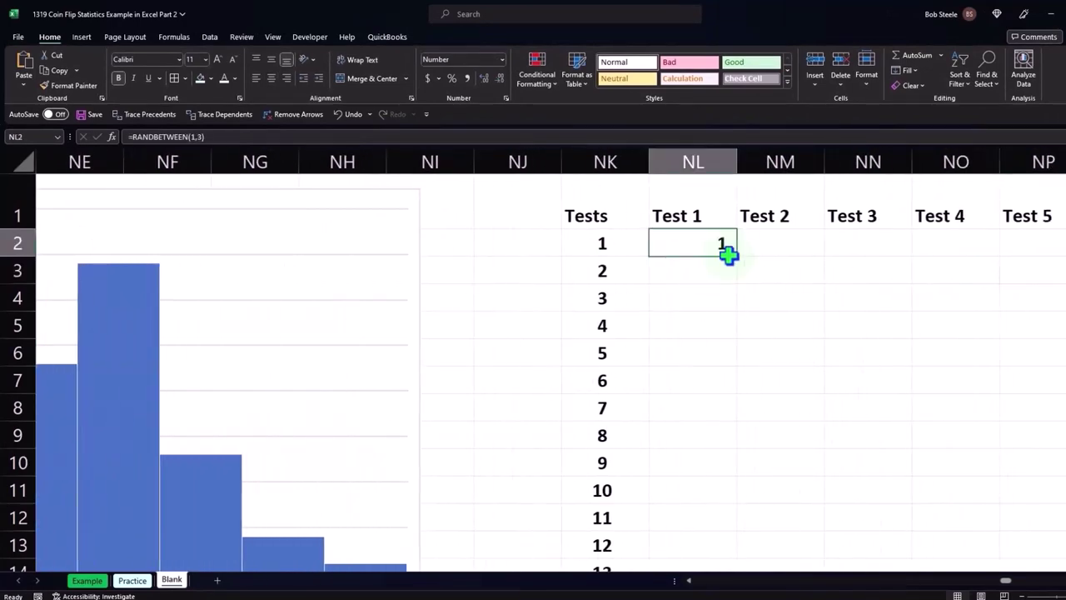